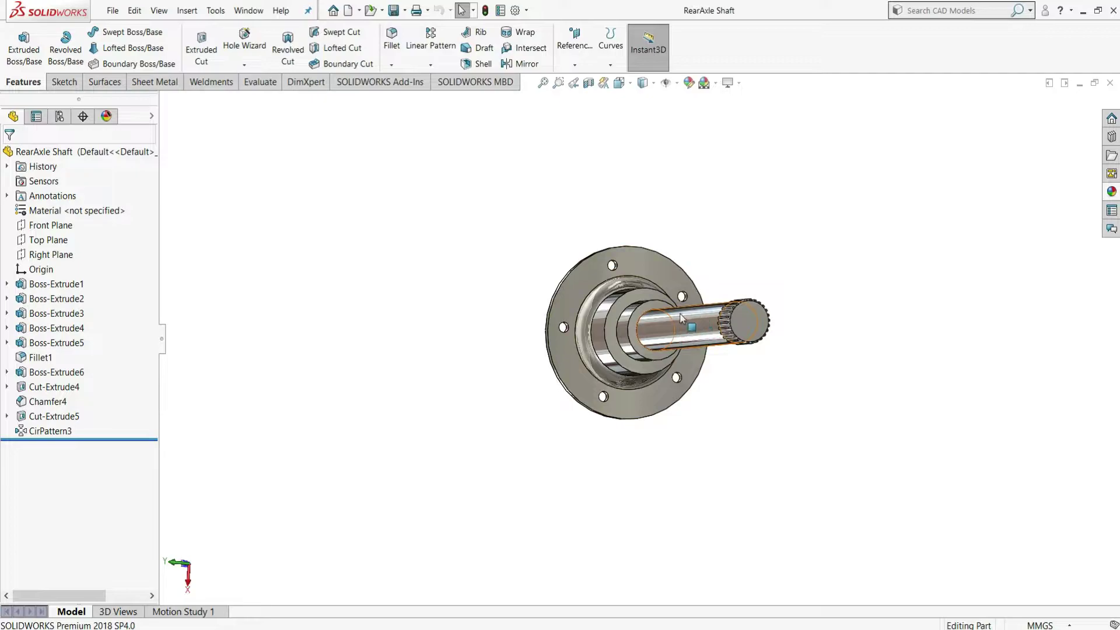
middle_click_drag(719, 284, 895, 393)
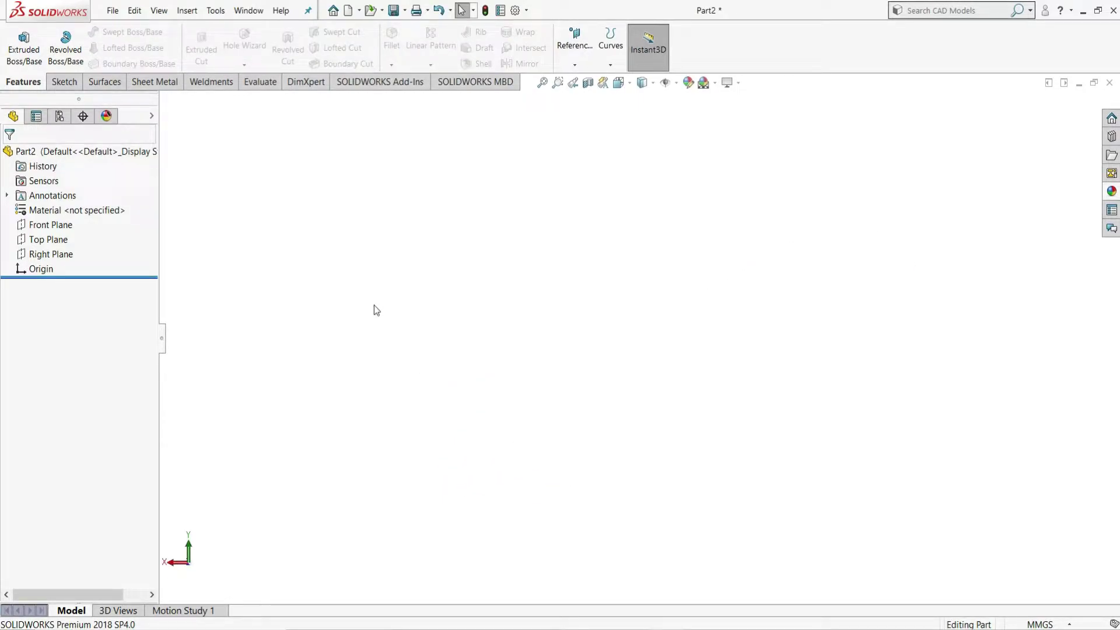
Sketch a circle about 70.5 mm in diameter on the Front Plane, centred on the origin.
left_click(63, 225)
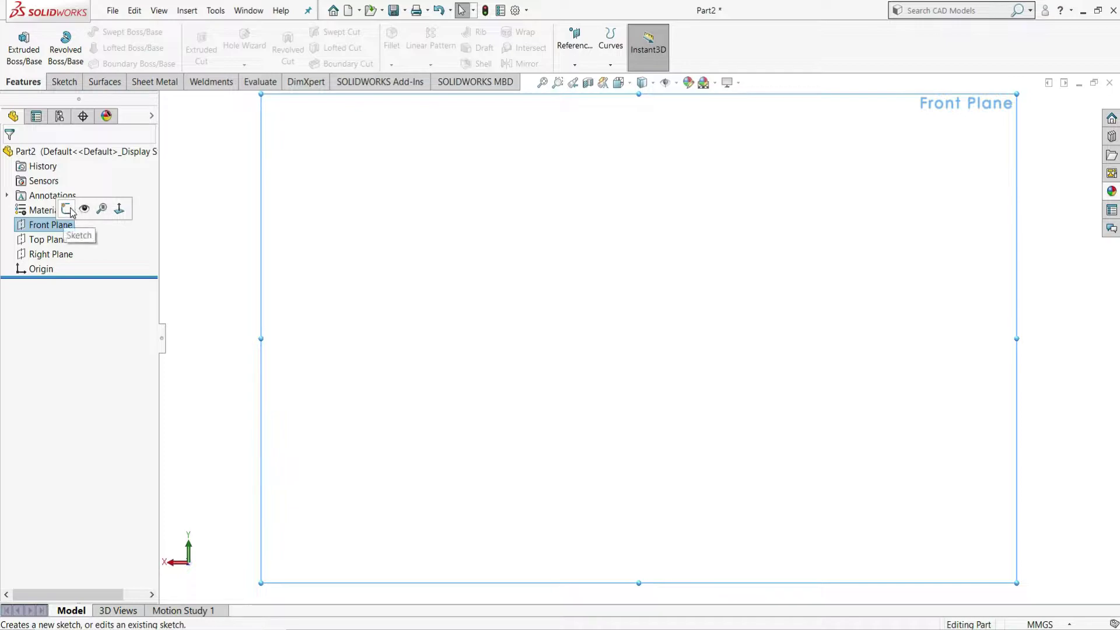
left_click(68, 209)
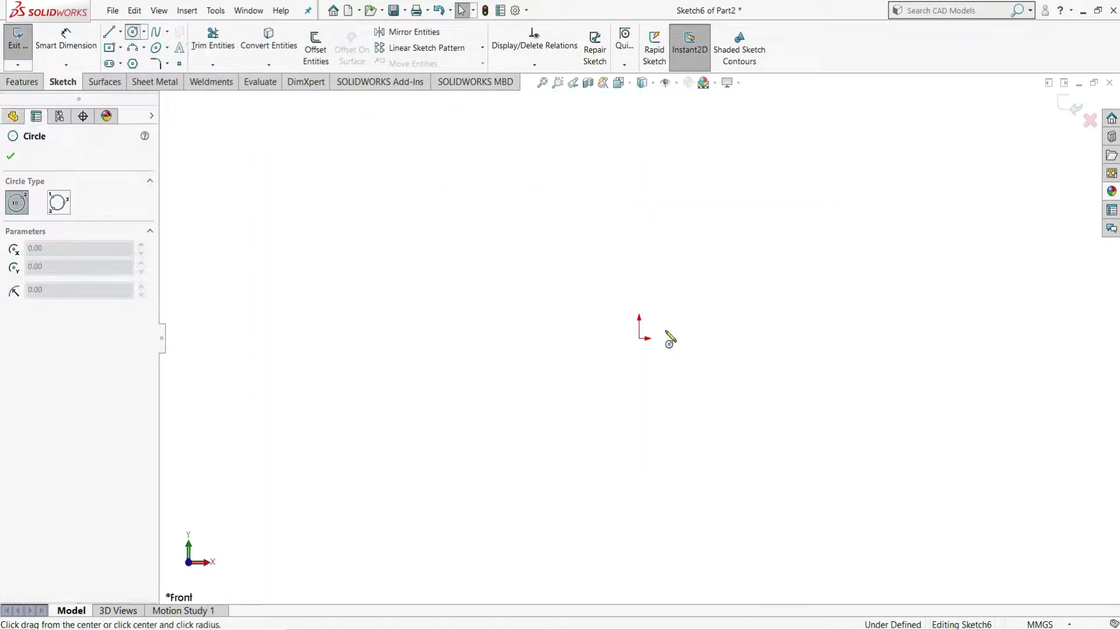
left_click(641, 338)
left_click(699, 288)
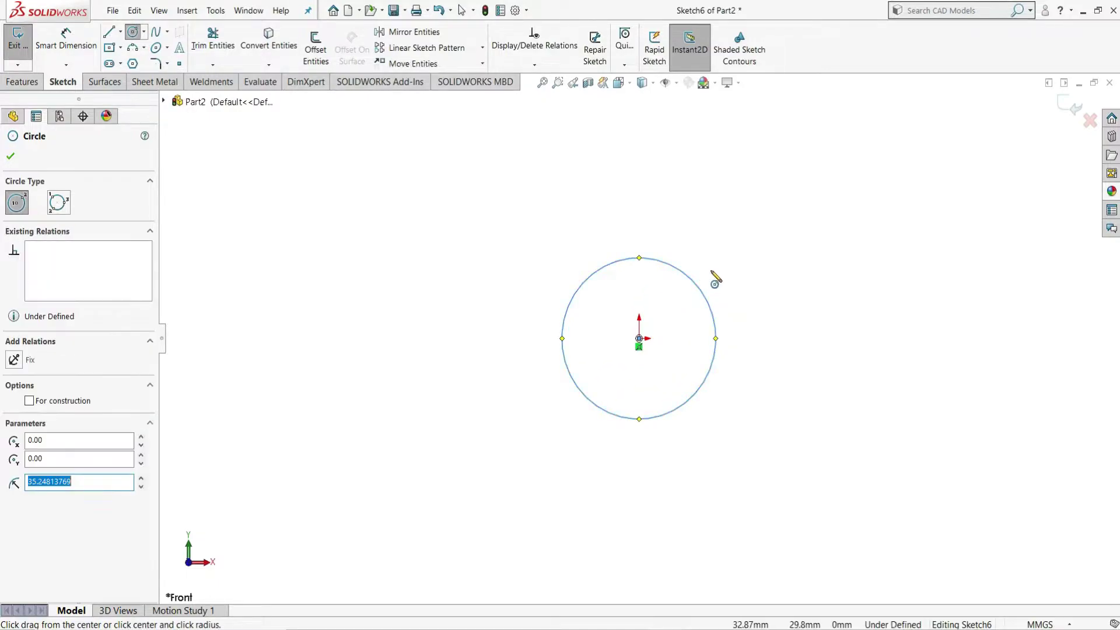
right_click(777, 299)
left_click(777, 282)
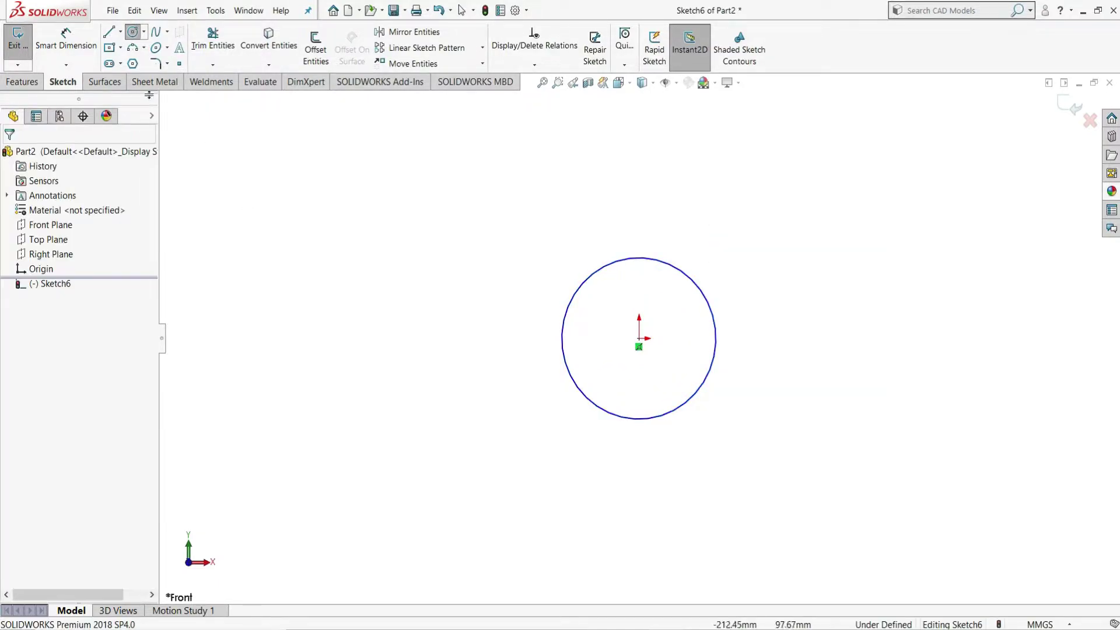
Dimension the circle's diameter to 100 mm.
left_click(65, 35)
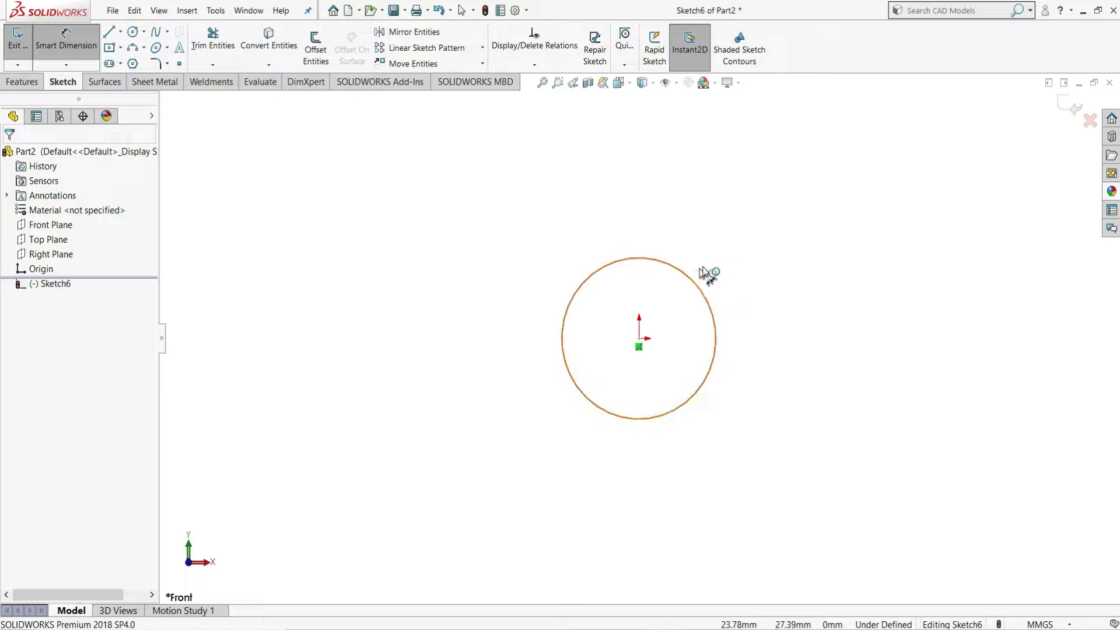
left_click(730, 244)
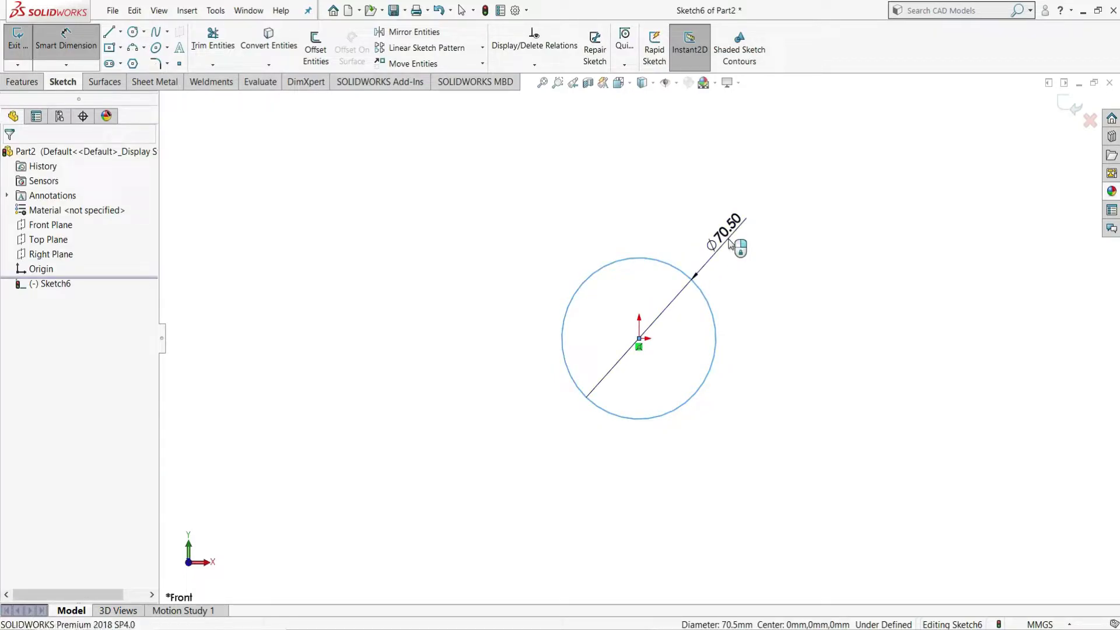
left_click(730, 244)
type("100")
key("Return")
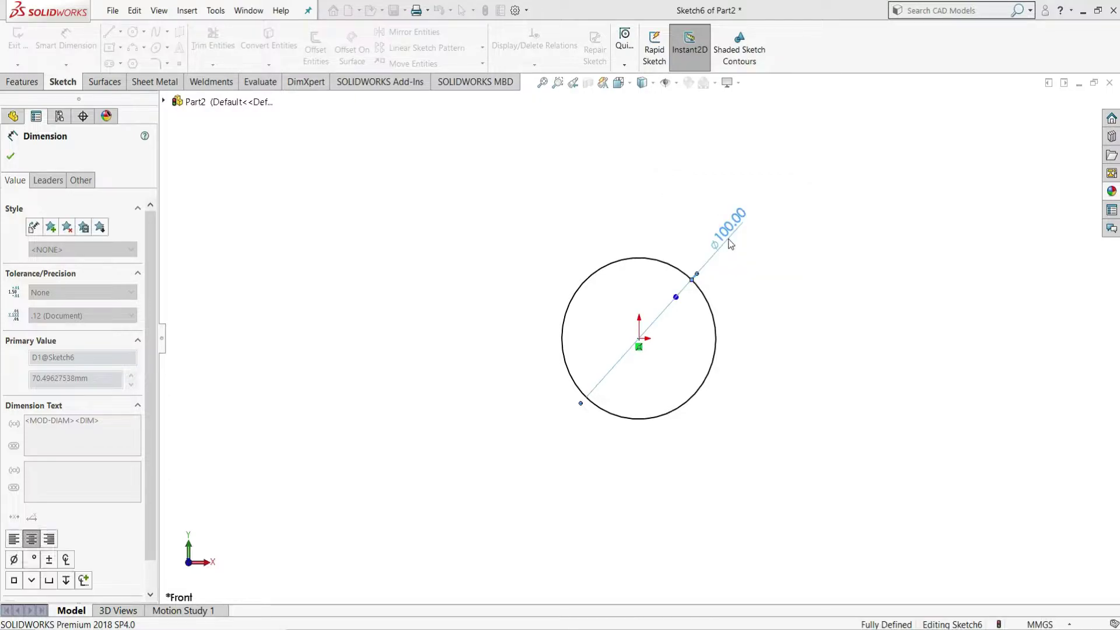
right_click(813, 276)
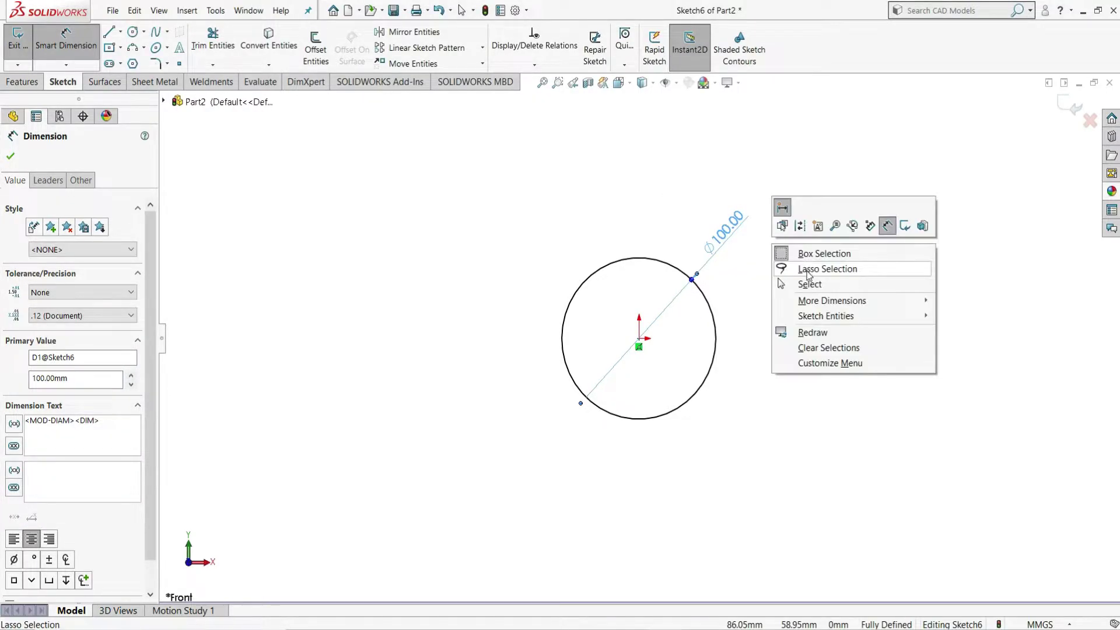
left_click(808, 282)
left_click(192, 109)
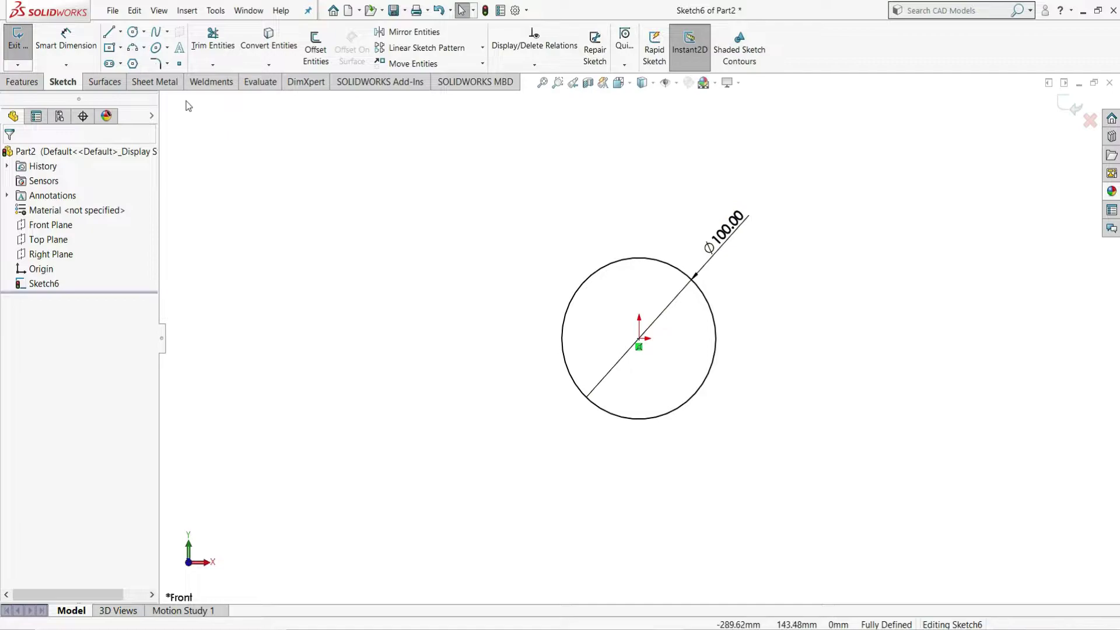
Extrude the 100 mm circle as a blind boss 6 mm deep in the reversed direction.
left_click(21, 81)
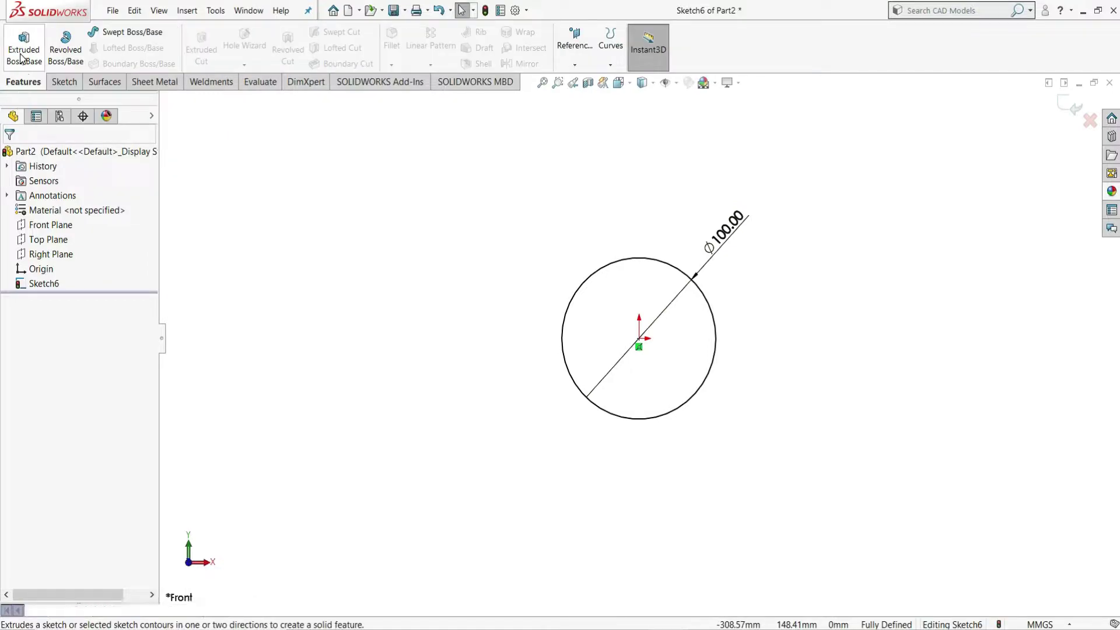
left_click(19, 53)
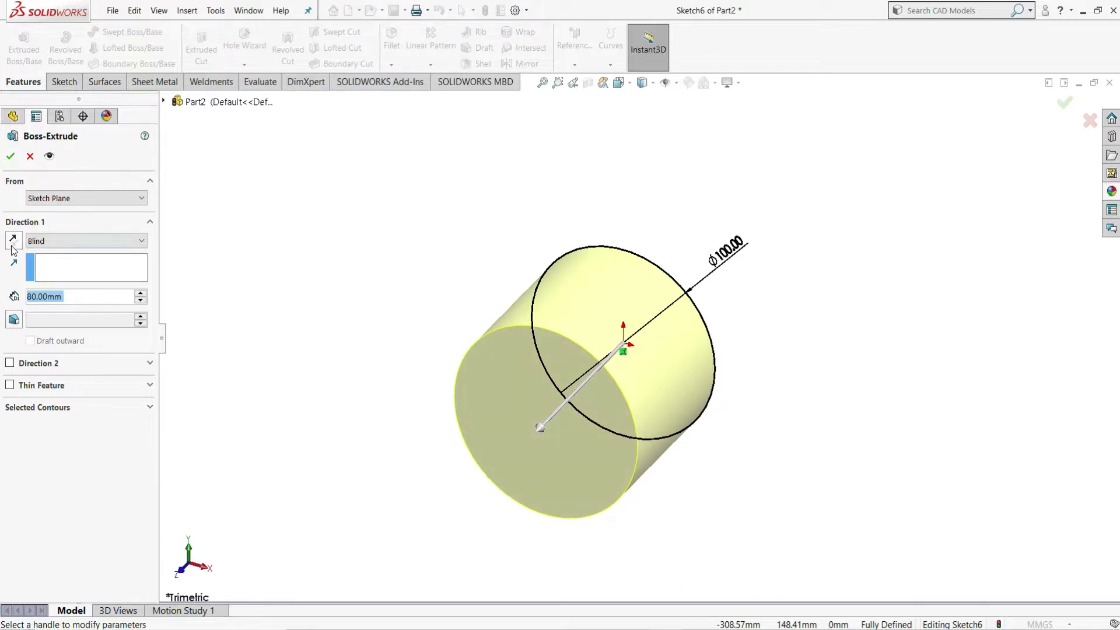
left_click(13, 241)
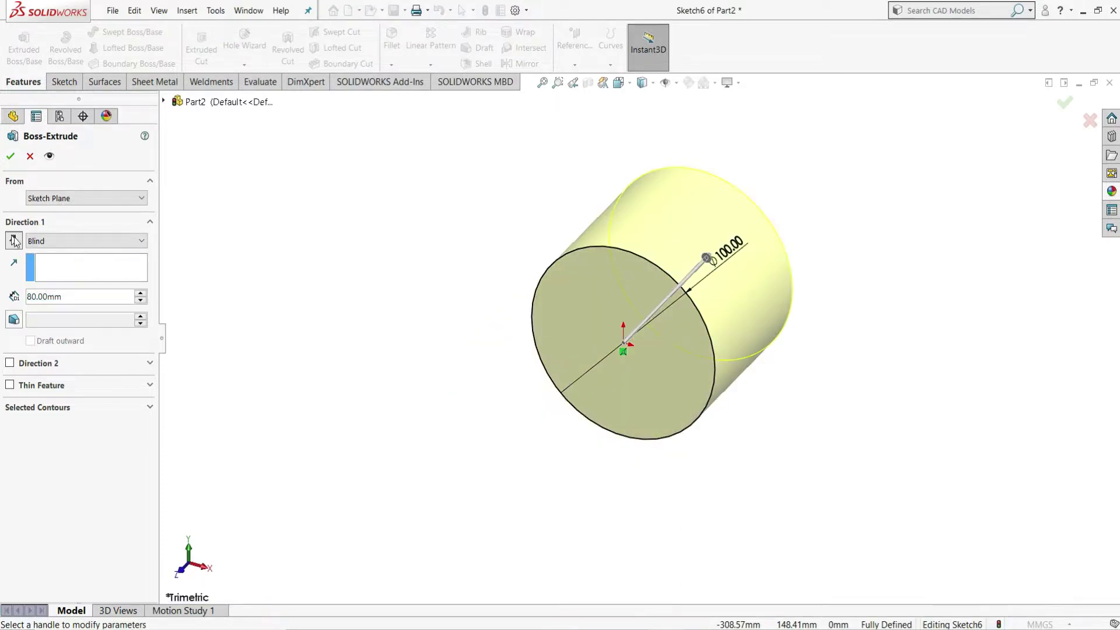
type("6")
key("Return")
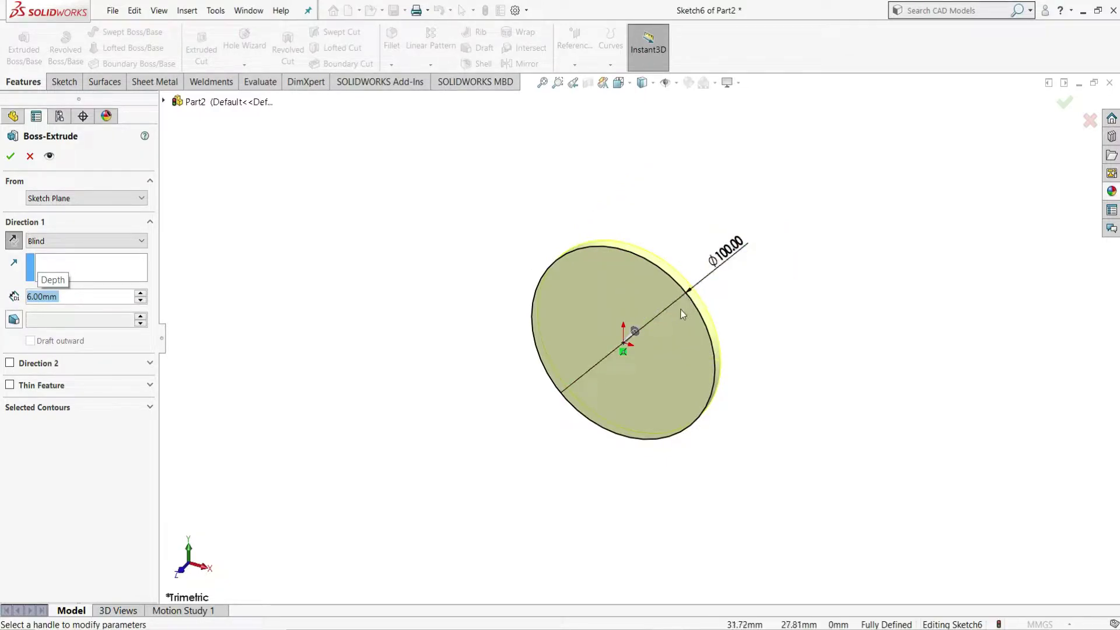
left_click(10, 157)
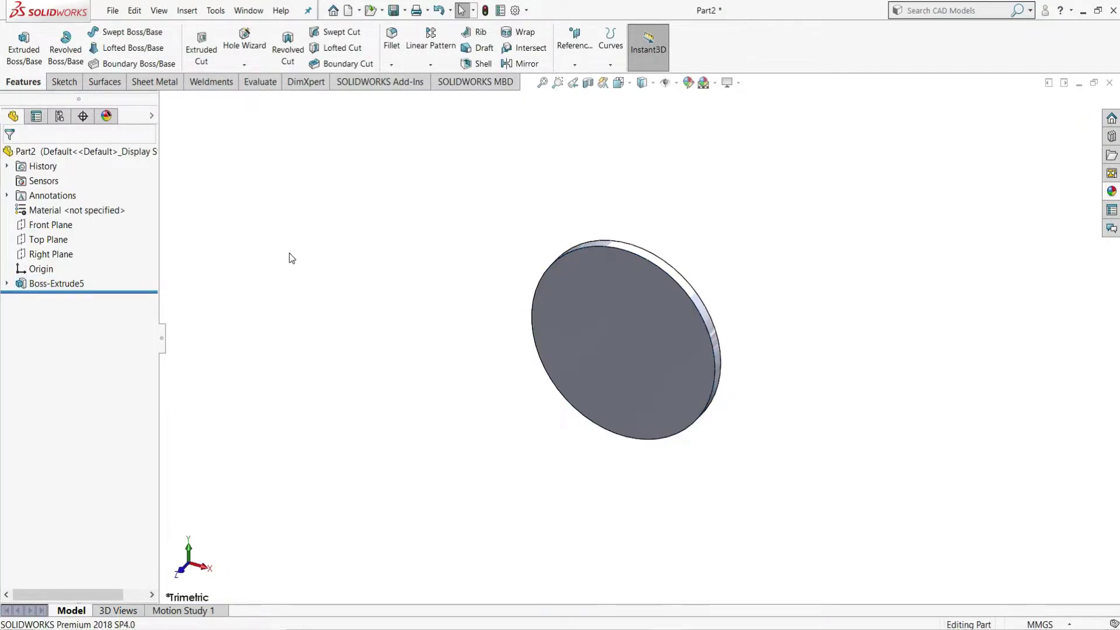
Sketch a circle about 49.7 mm in diameter on the disc's front face, centred on the origin.
left_click(587, 304)
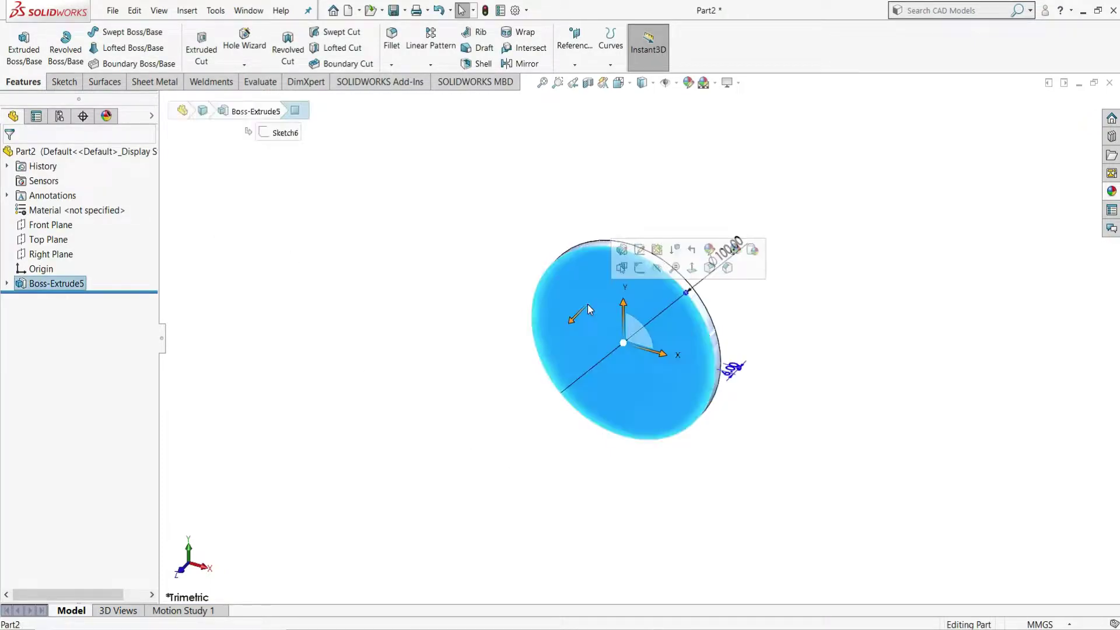
left_click(639, 268)
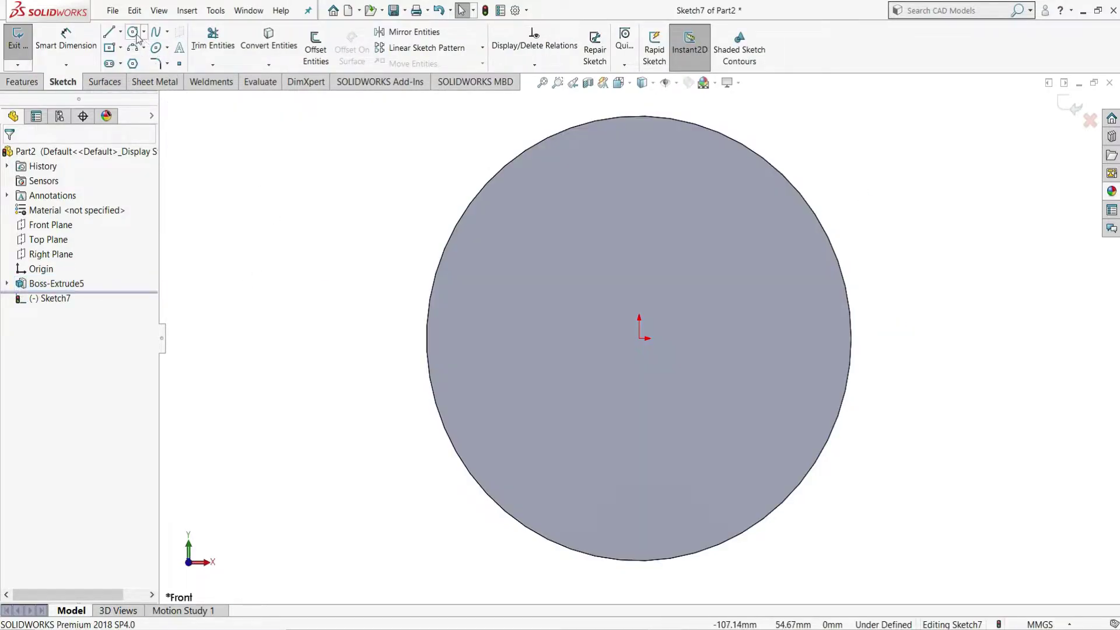
left_click(133, 33)
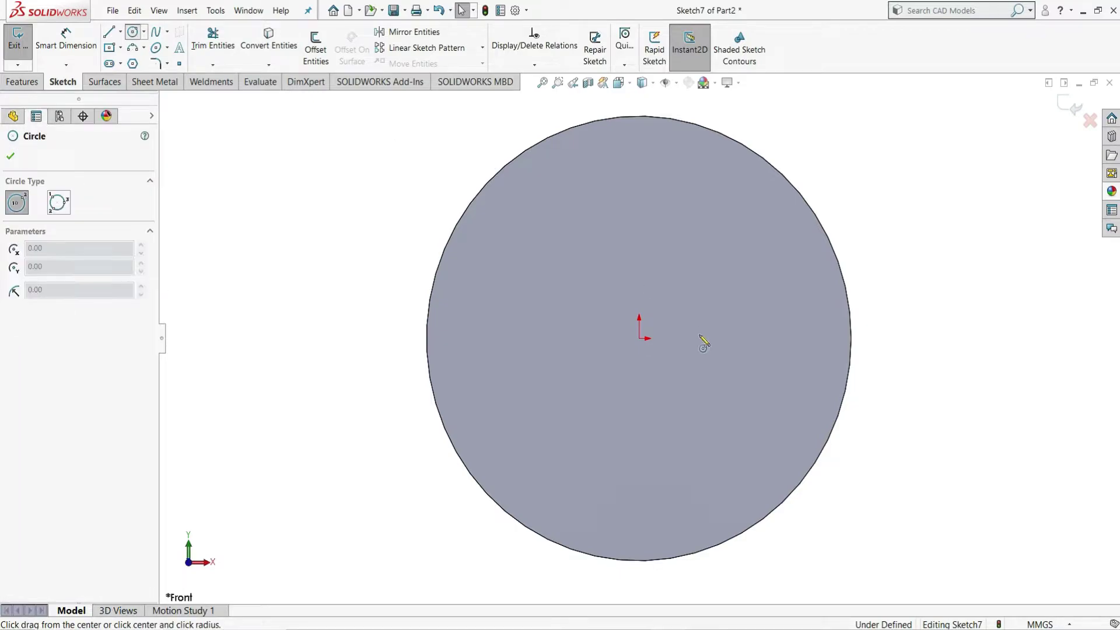
left_click(640, 338)
left_click(736, 301)
right_click(752, 283)
left_click(752, 277)
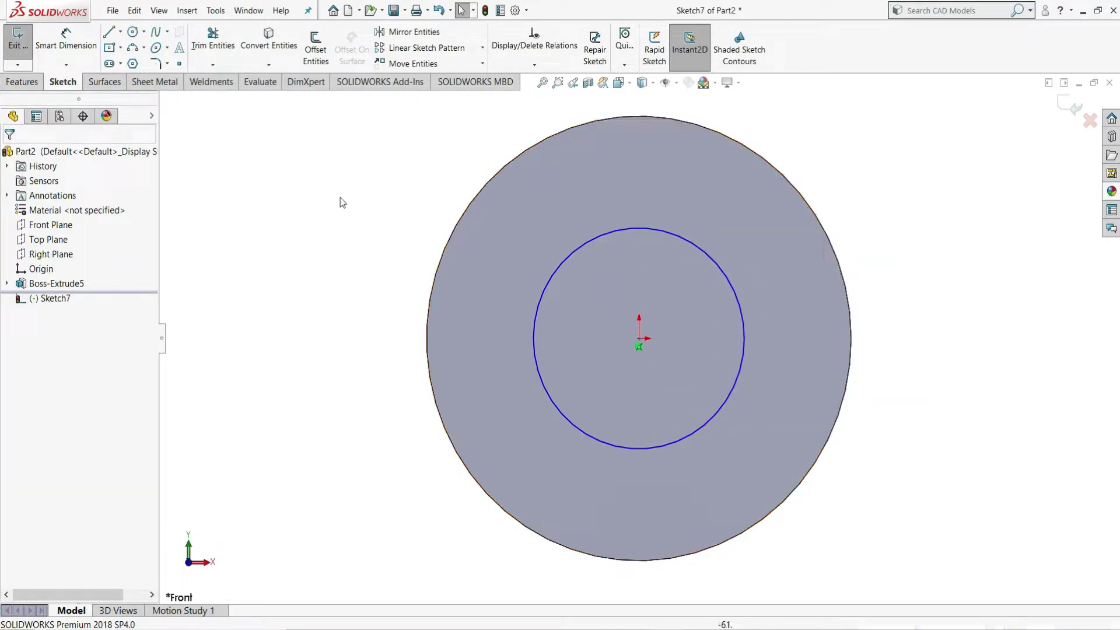
Dimension the inner circle's diameter to 50 mm.
left_click(64, 54)
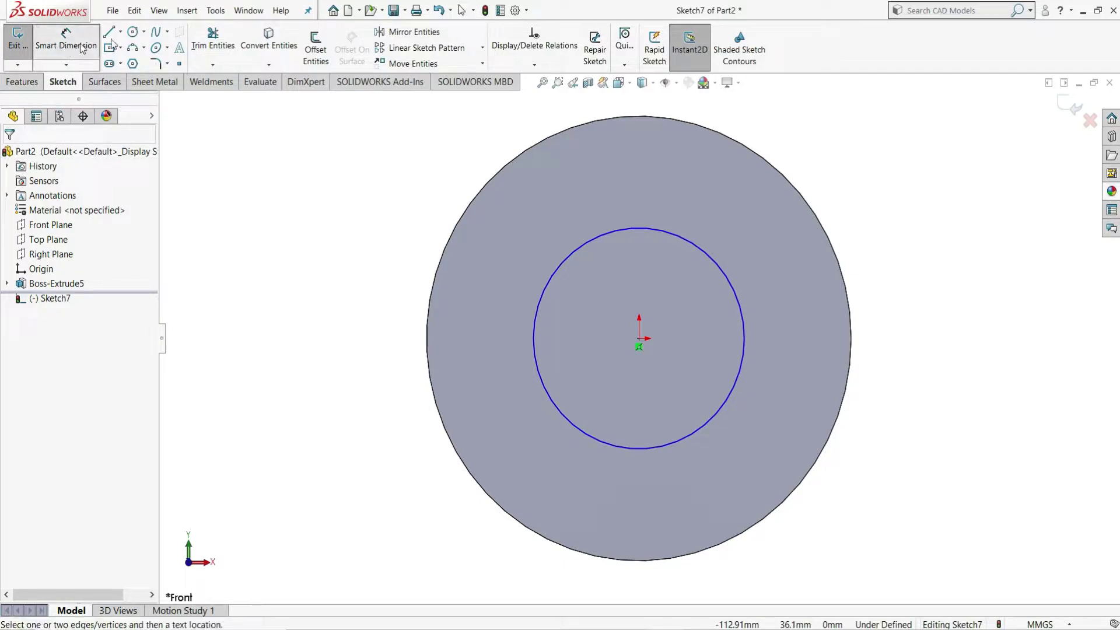
left_click(714, 228)
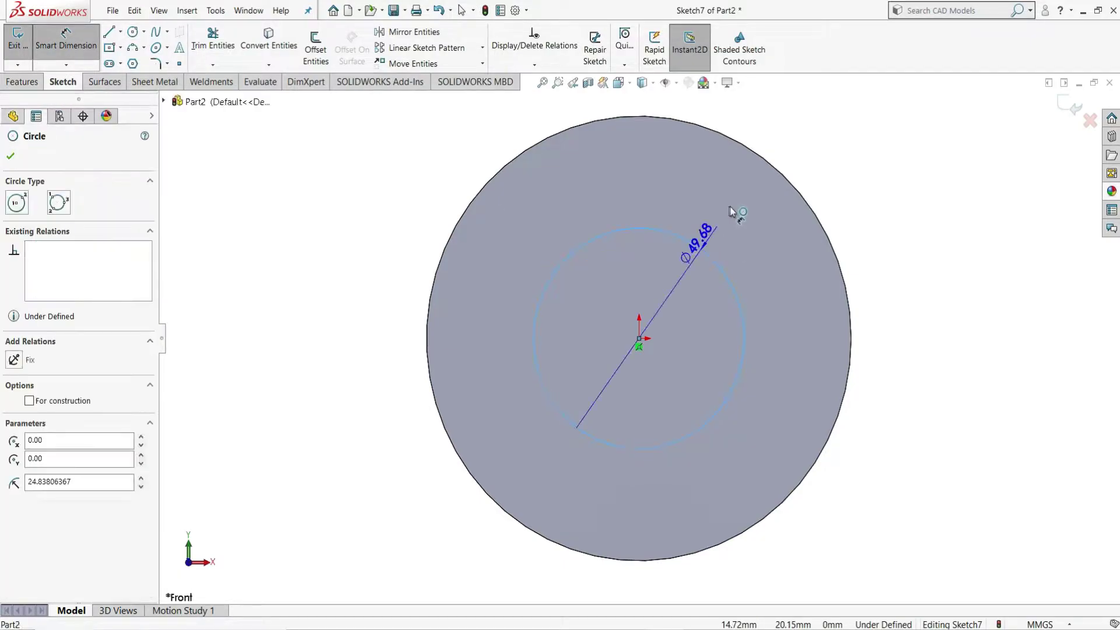
left_click(735, 207)
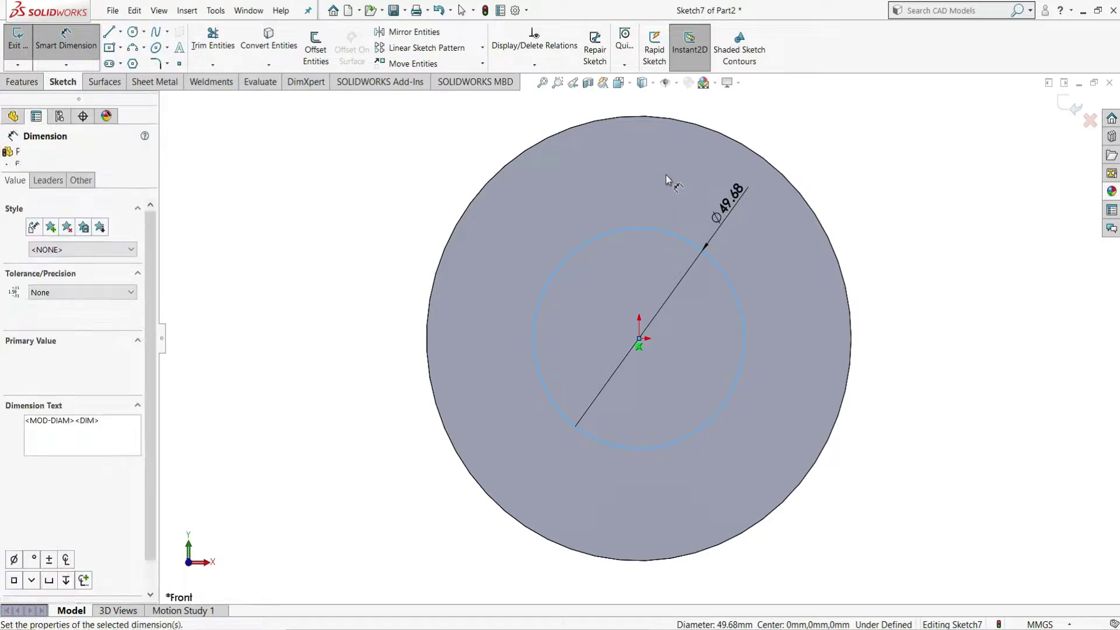
type("50")
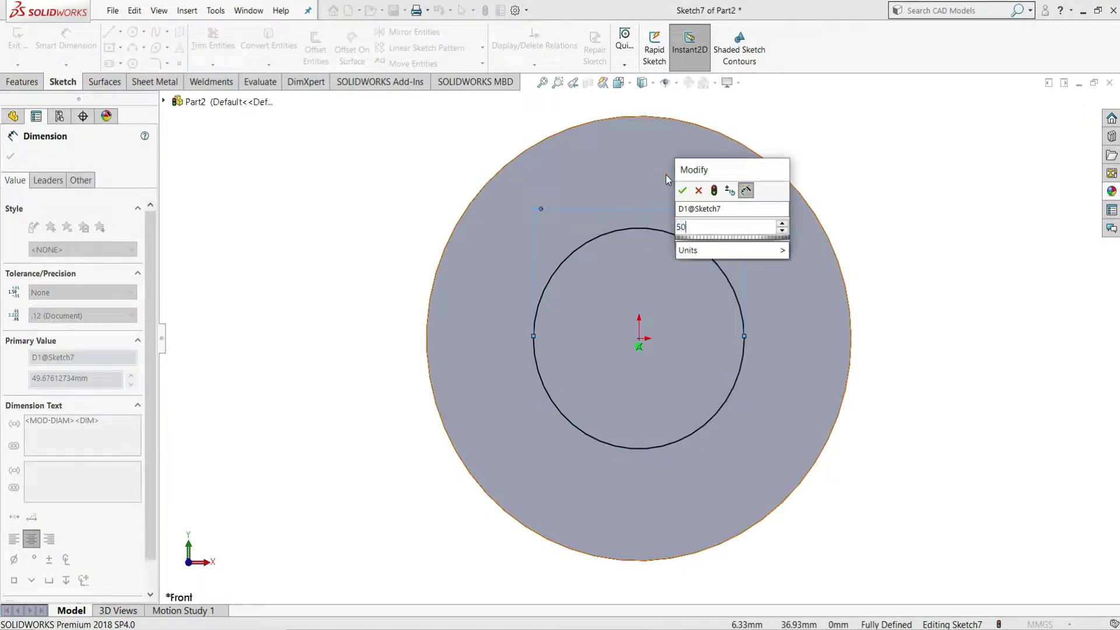
key("Return")
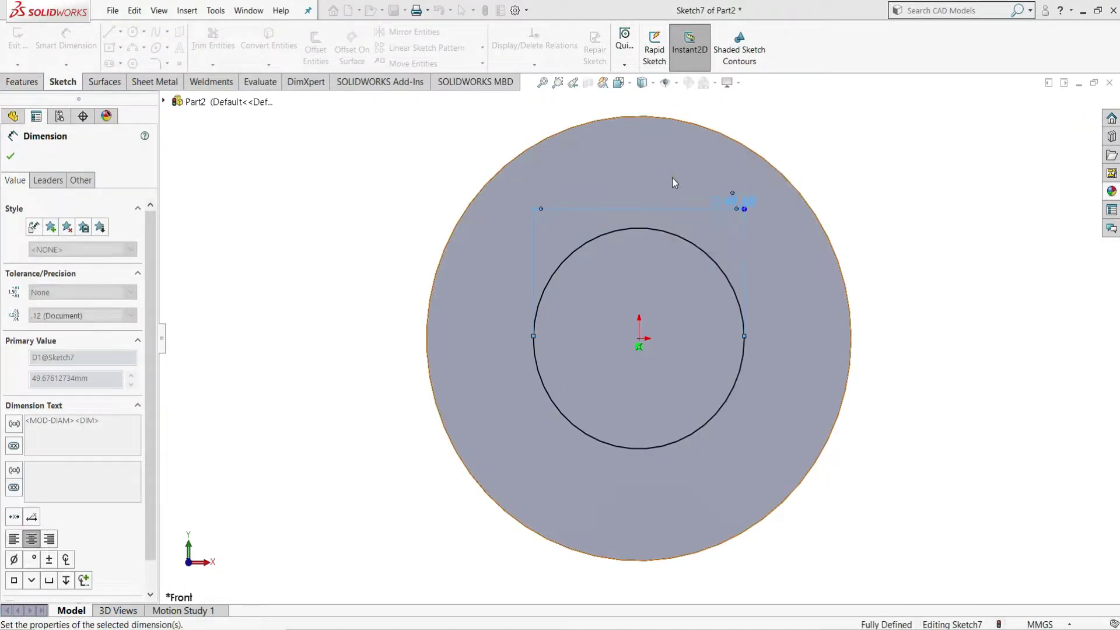
right_click(868, 172)
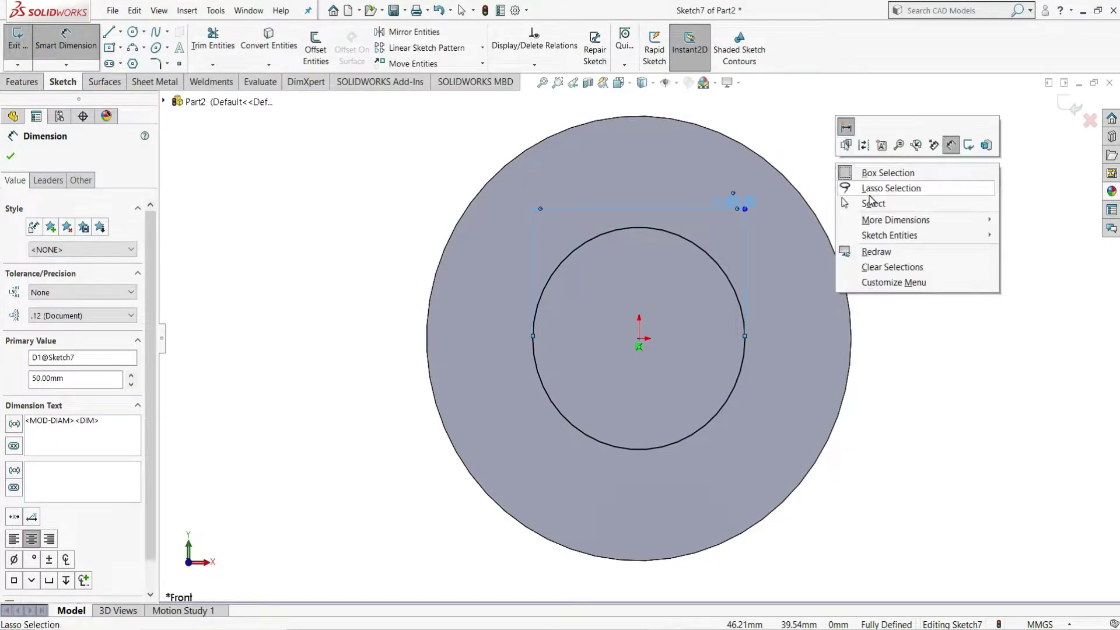
left_click(867, 201)
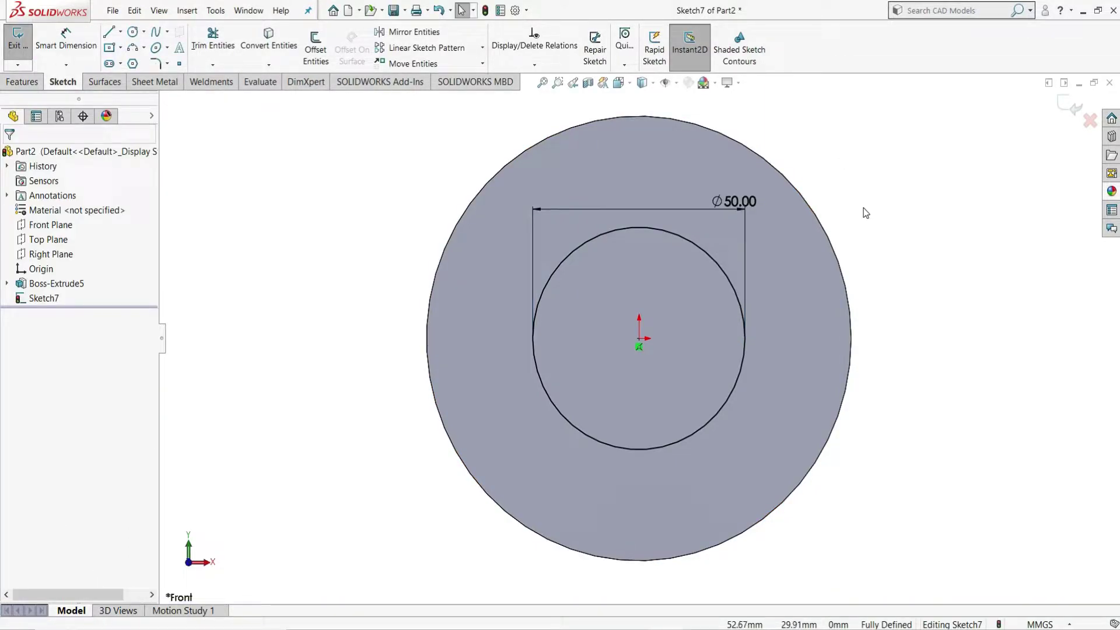
Extrude the 50 mm circle as a blind boss 4 mm outward from the disc's front face.
left_click(33, 80)
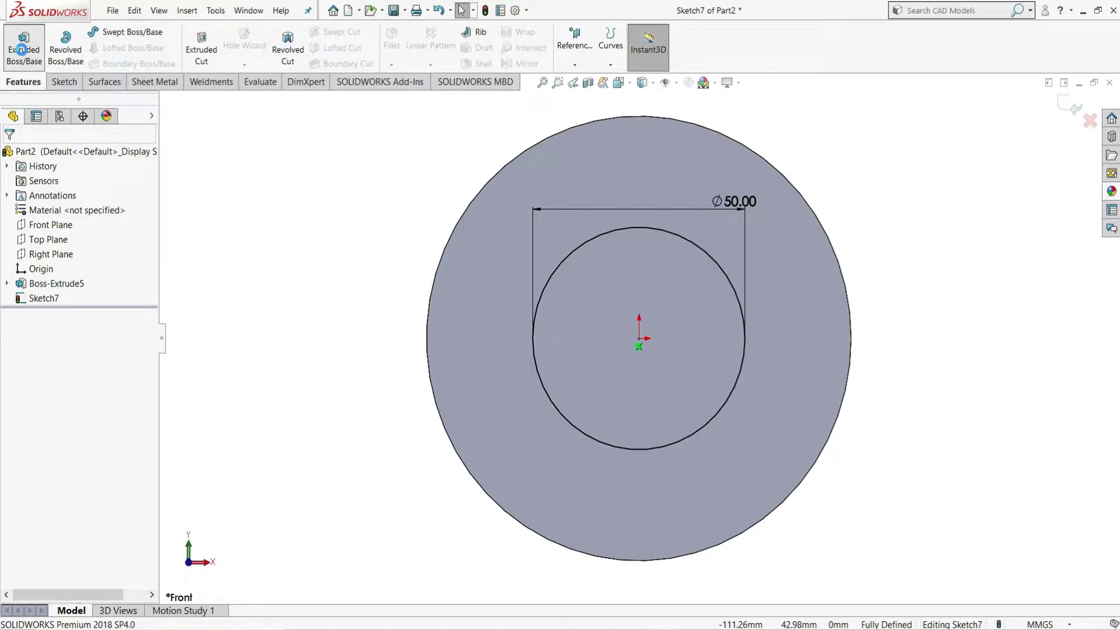
left_click(21, 49)
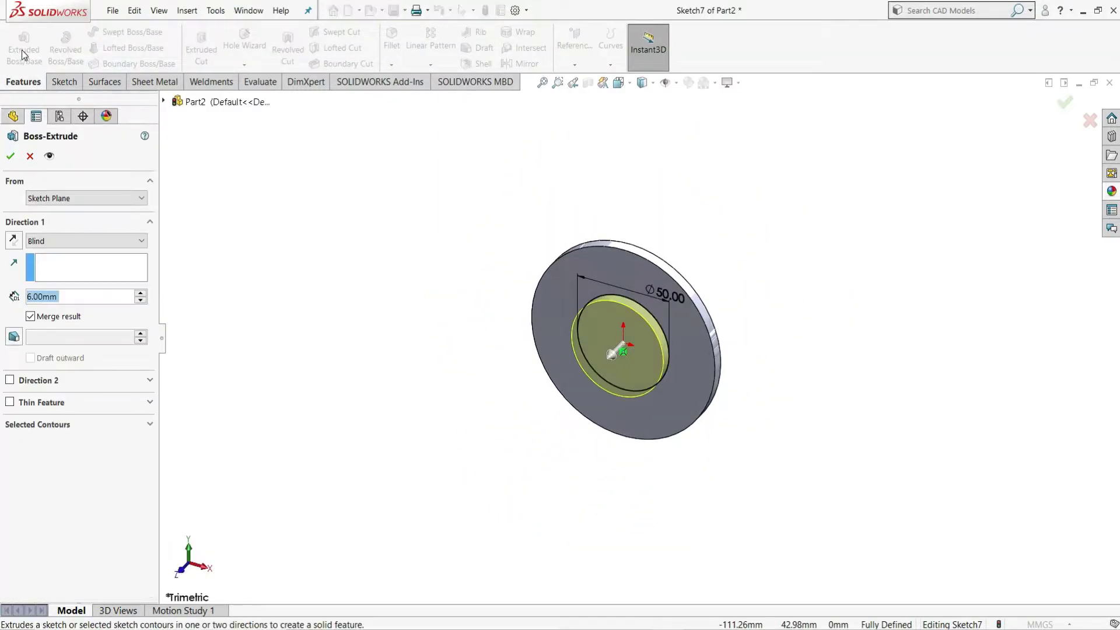
type("4")
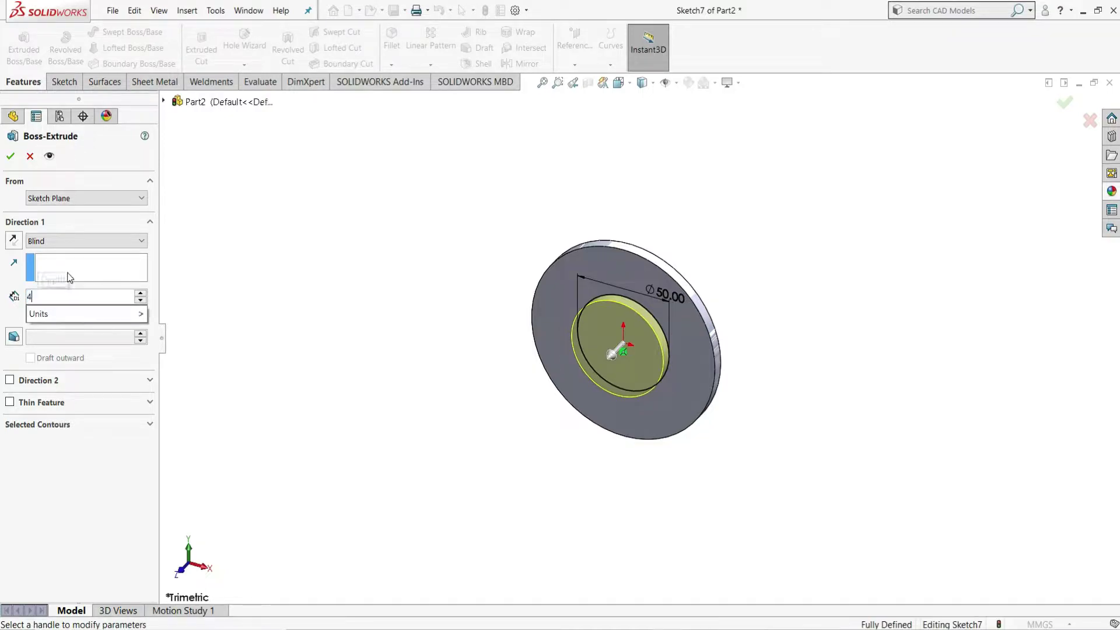
key("Return")
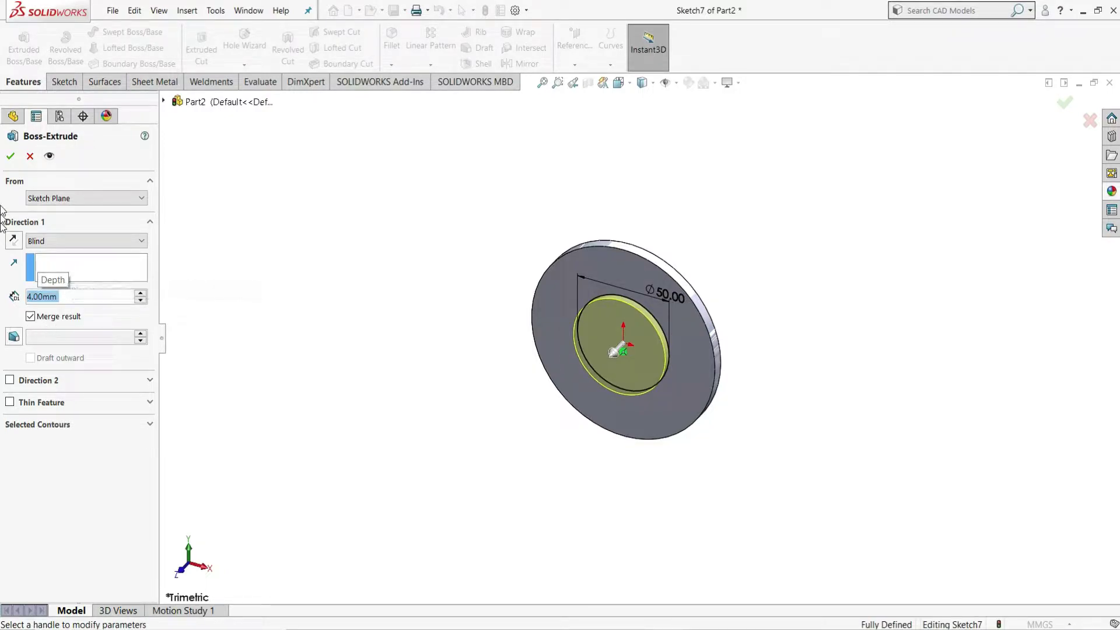
left_click(7, 162)
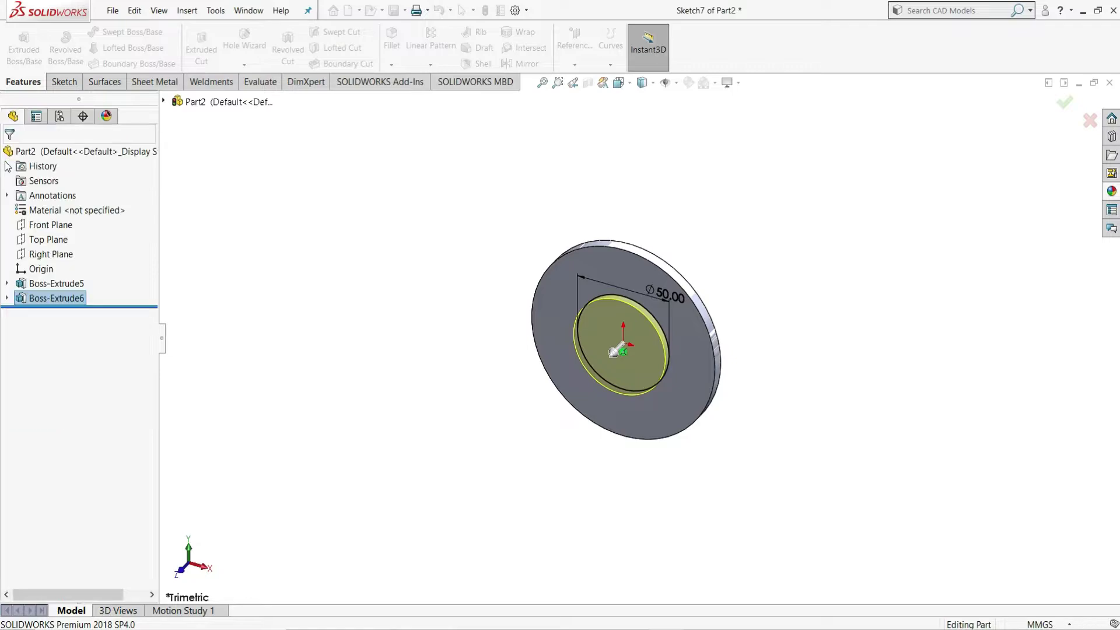
Sketch a circle about 46.2 mm in diameter on the disc's back face, centred on the origin.
middle_click_drag(885, 243, 782, 313)
left_click(609, 288)
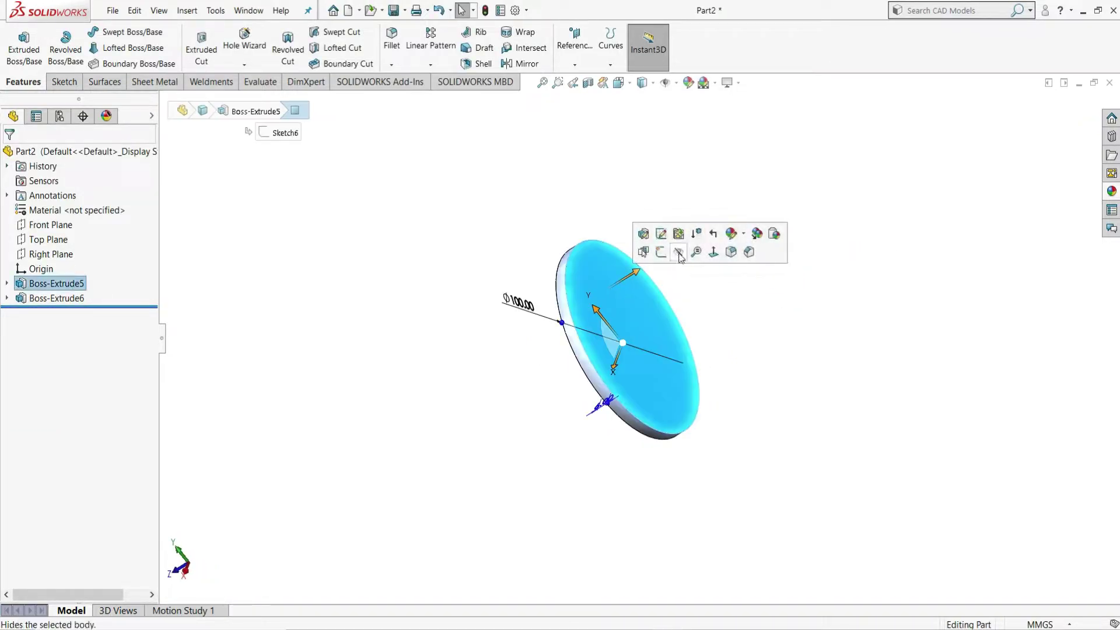
left_click(662, 253)
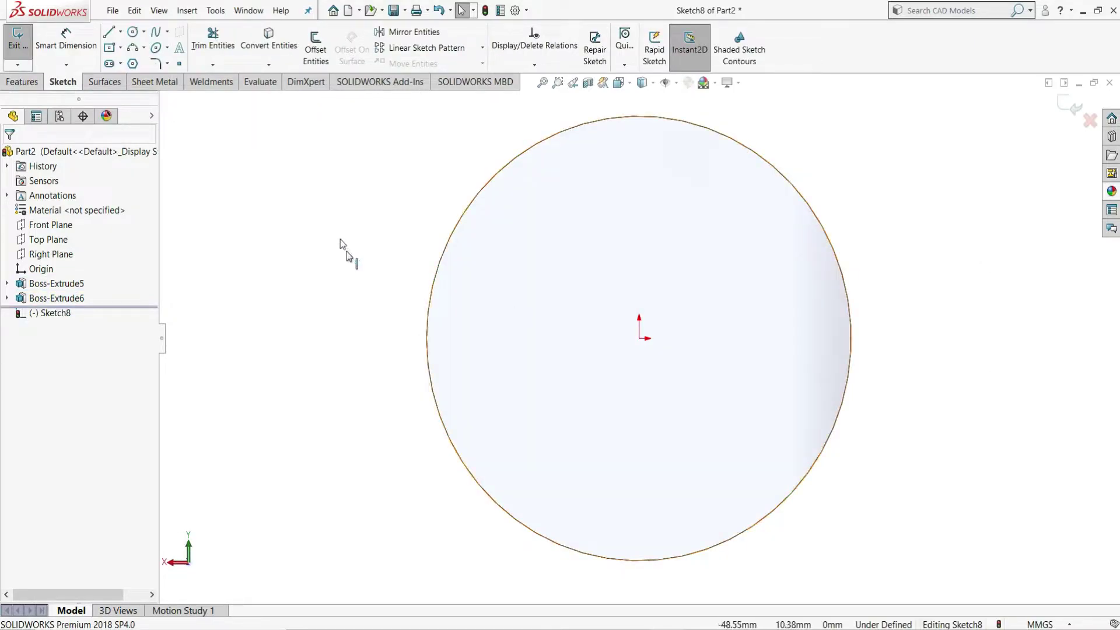
left_click(133, 32)
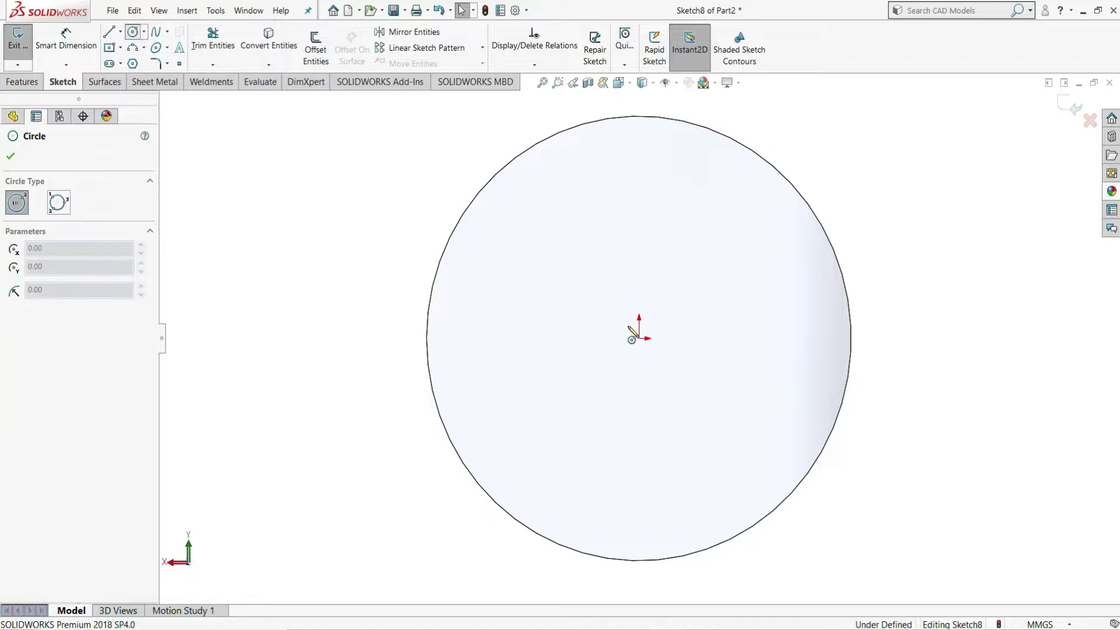
left_click(639, 339)
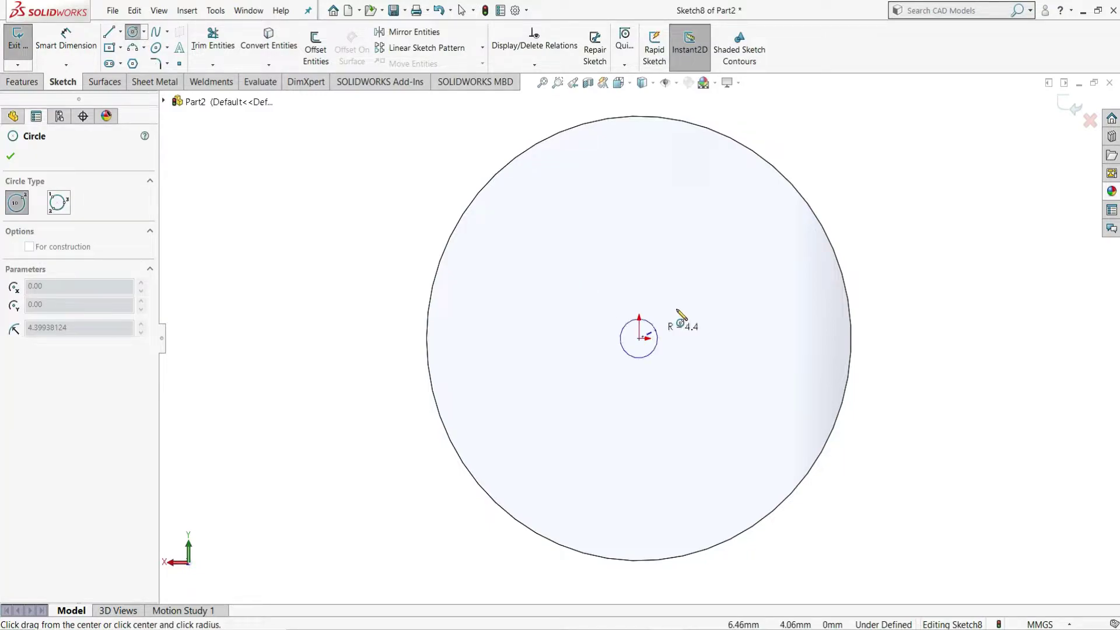
left_click(719, 283)
right_click(745, 275)
left_click(750, 285)
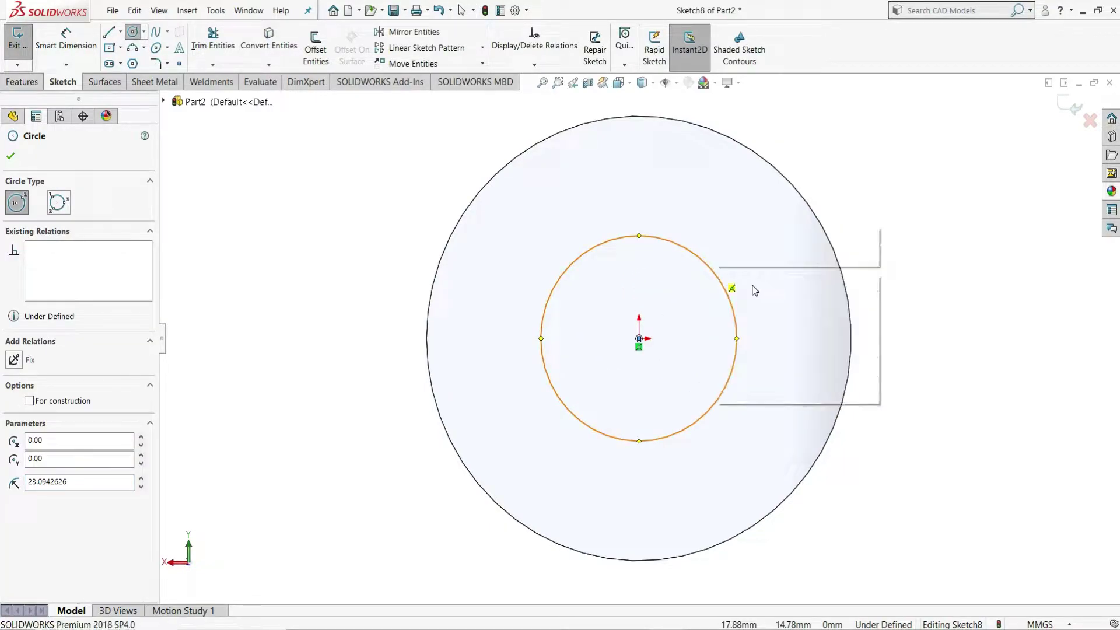
Dimension the diameter of the circle on the disc's back face to 50 mm.
left_click(94, 47)
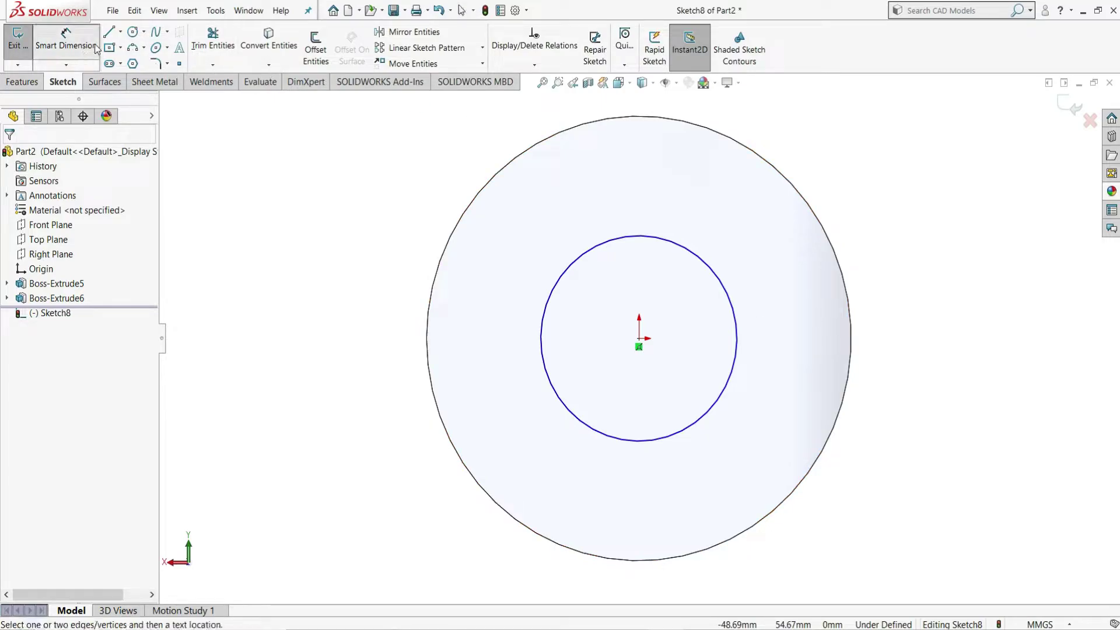
left_click(724, 235)
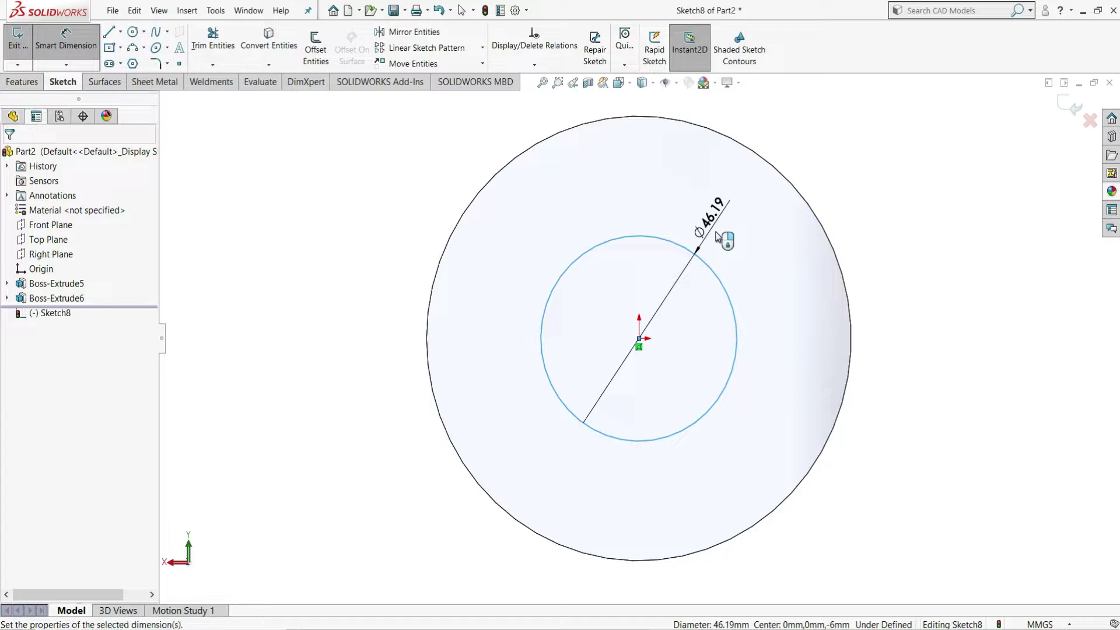
left_click(721, 239)
type("50")
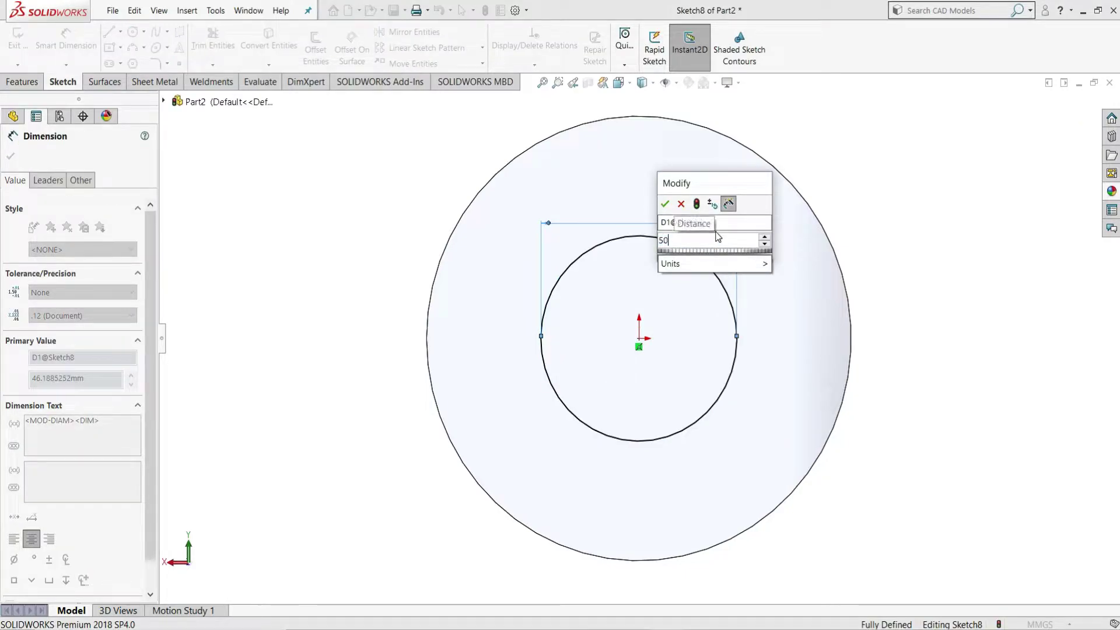
key("Return")
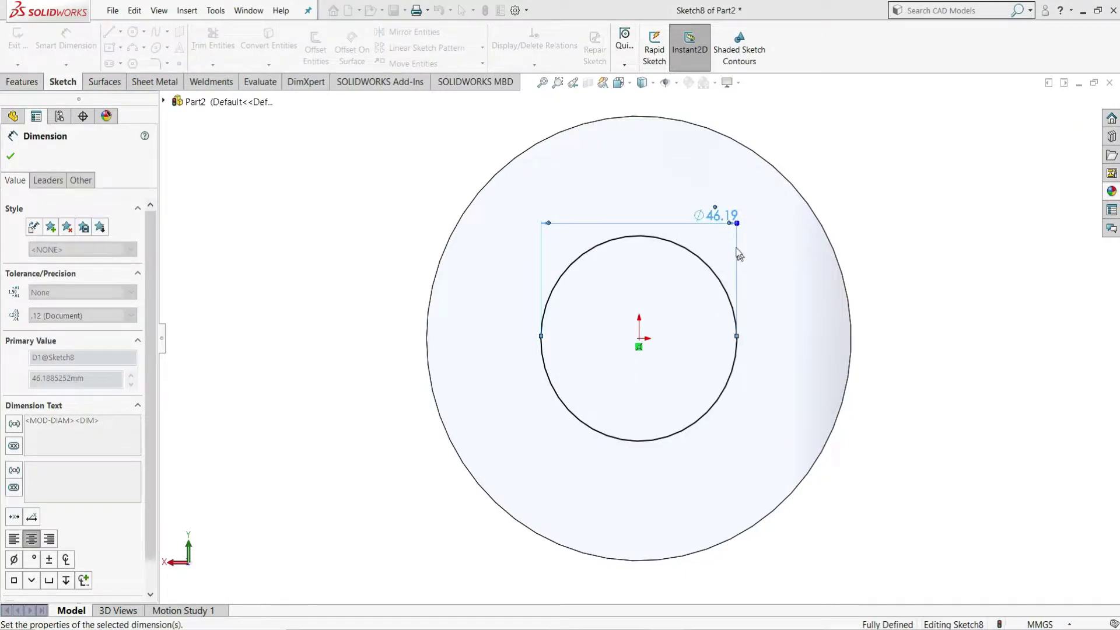
right_click(766, 239)
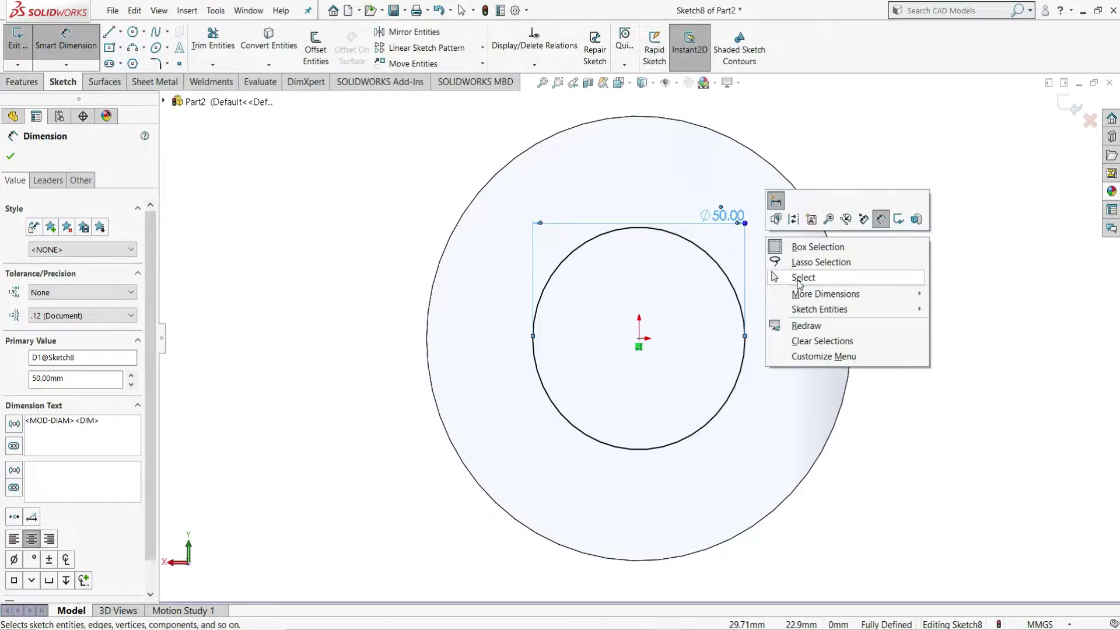
left_click(800, 283)
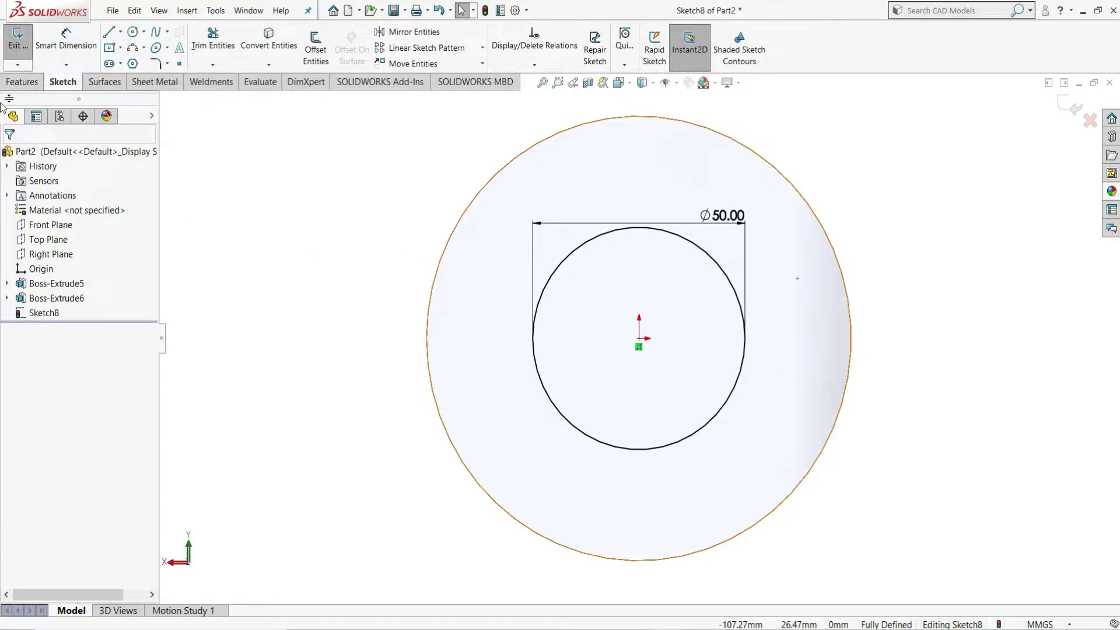
Extrude the 50 mm circle as a blind boss 50 mm outward from the disc's back face, merged with the body.
left_click(32, 78)
left_click(37, 58)
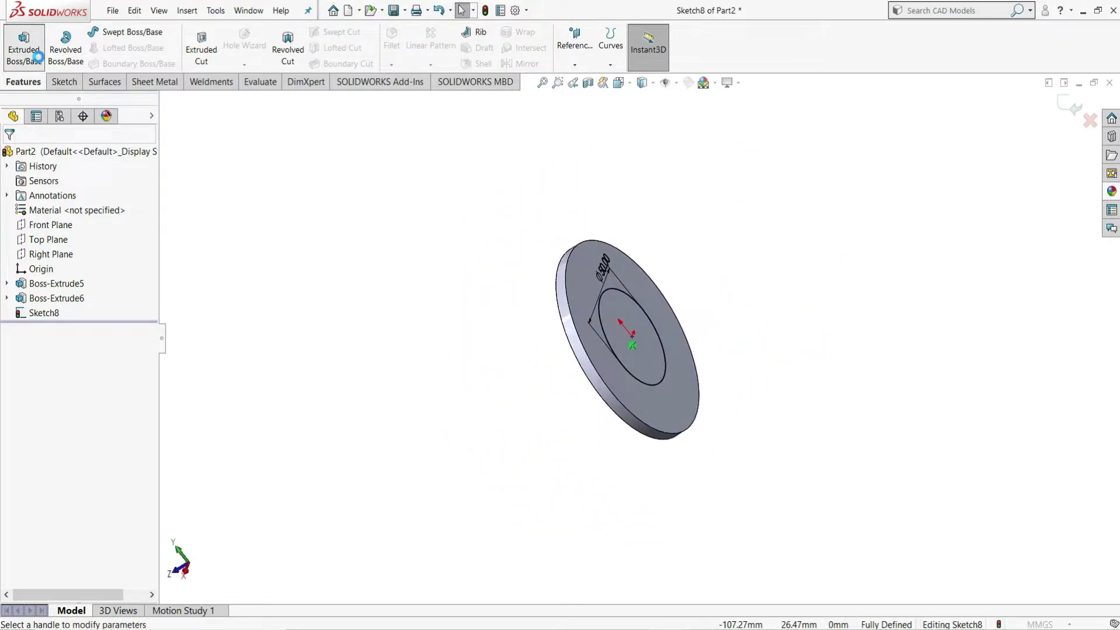
type("50")
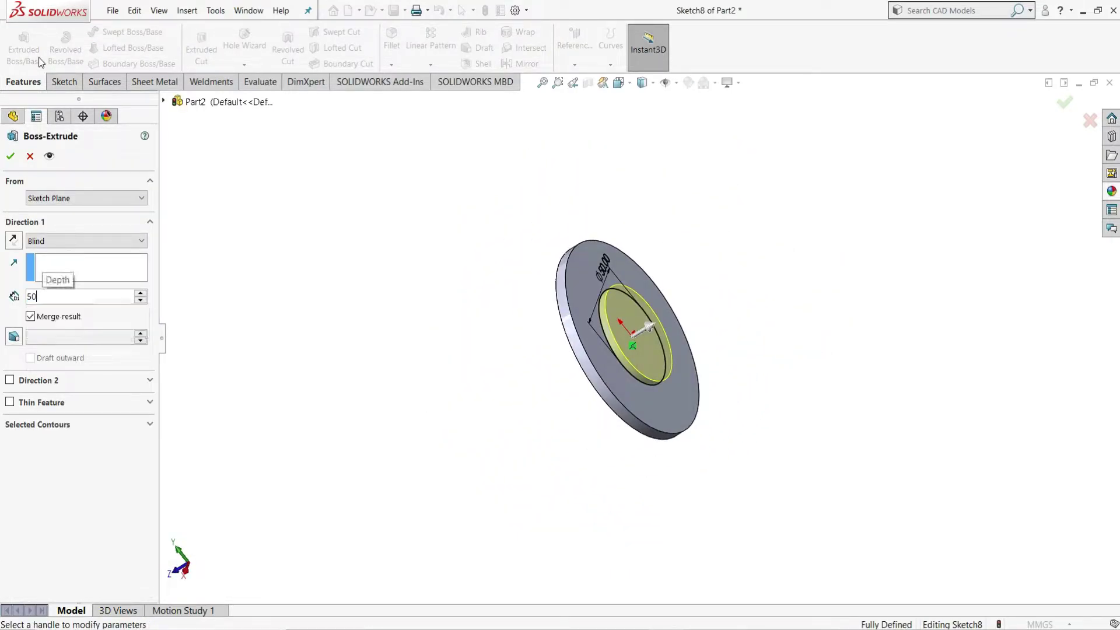
key("Return")
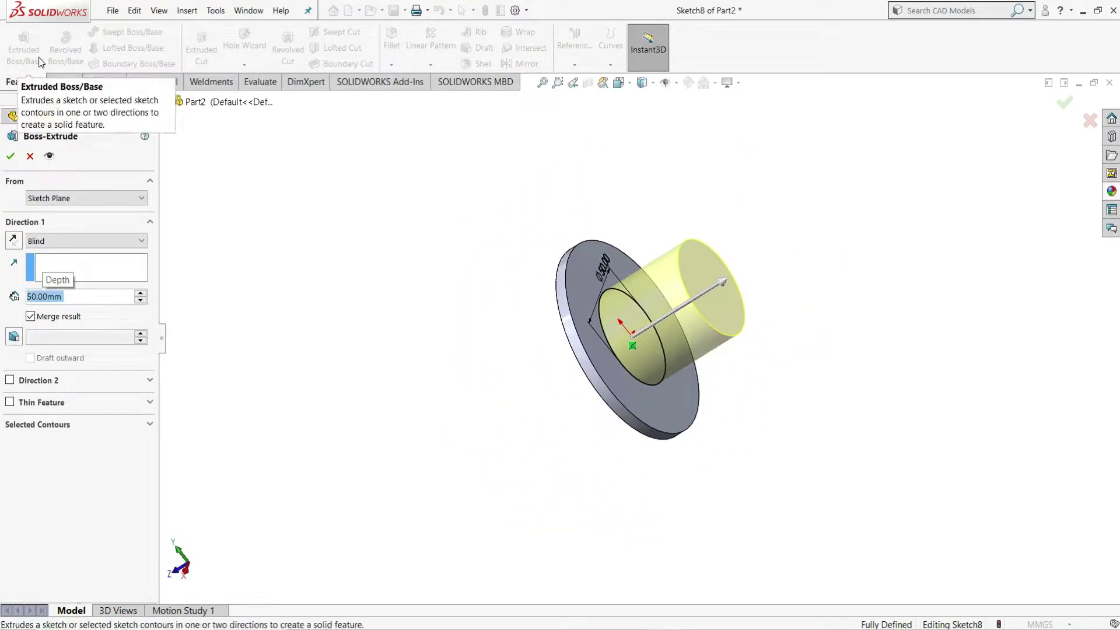
left_click(11, 156)
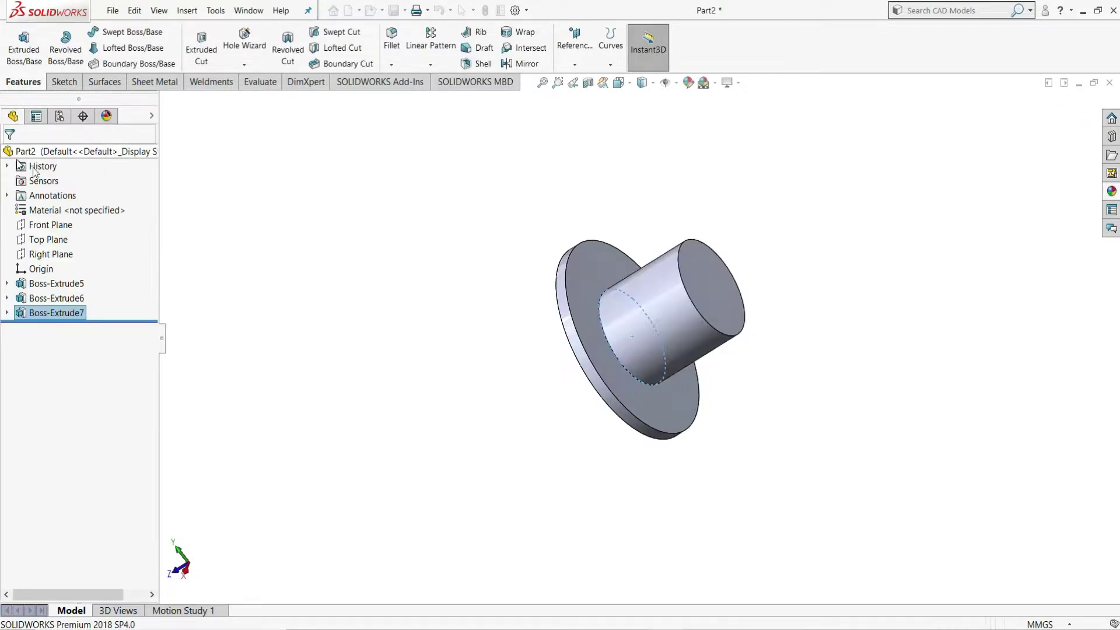
Sketch a circle about 20.6 mm in diameter on the end face of the 50 mm long boss, centred on the origin.
left_click(707, 276)
left_click(755, 241)
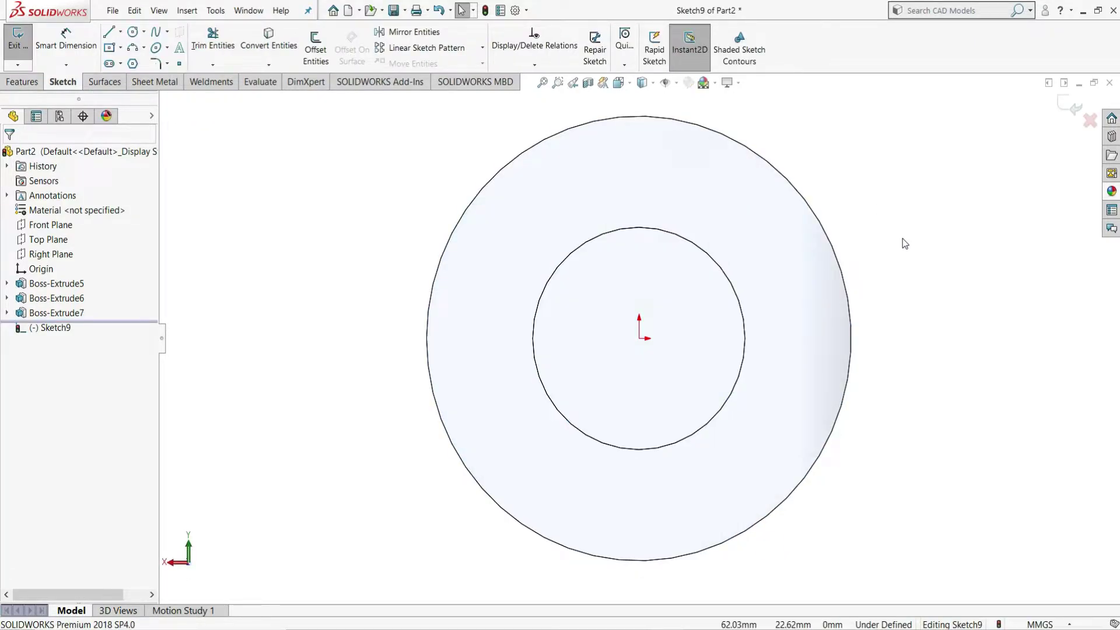
left_click(134, 33)
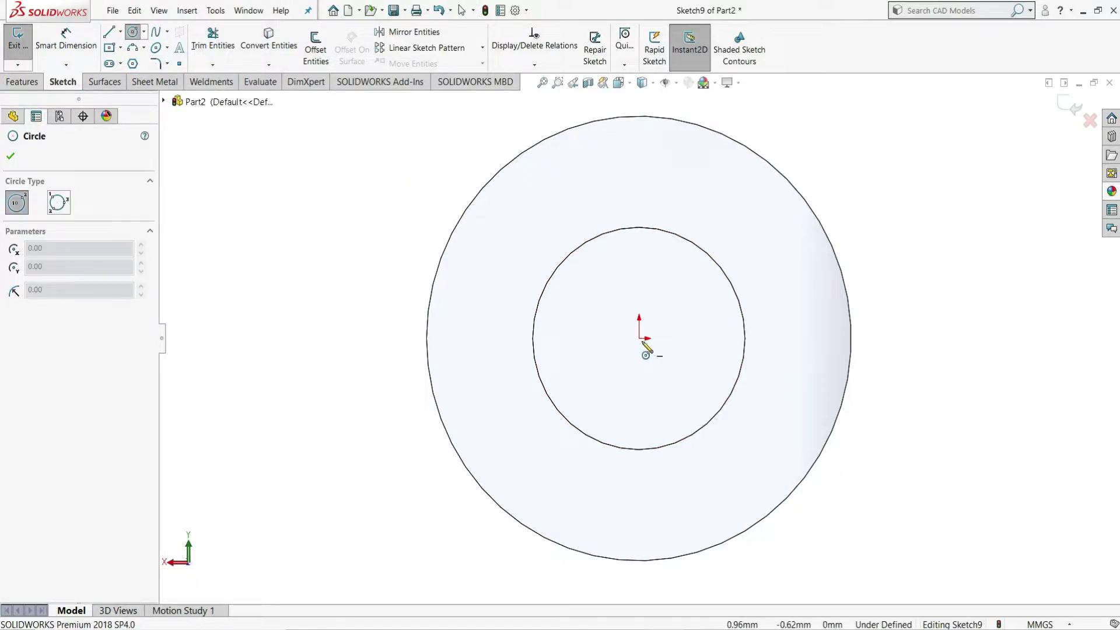
left_click(639, 339)
left_click(678, 315)
right_click(680, 312)
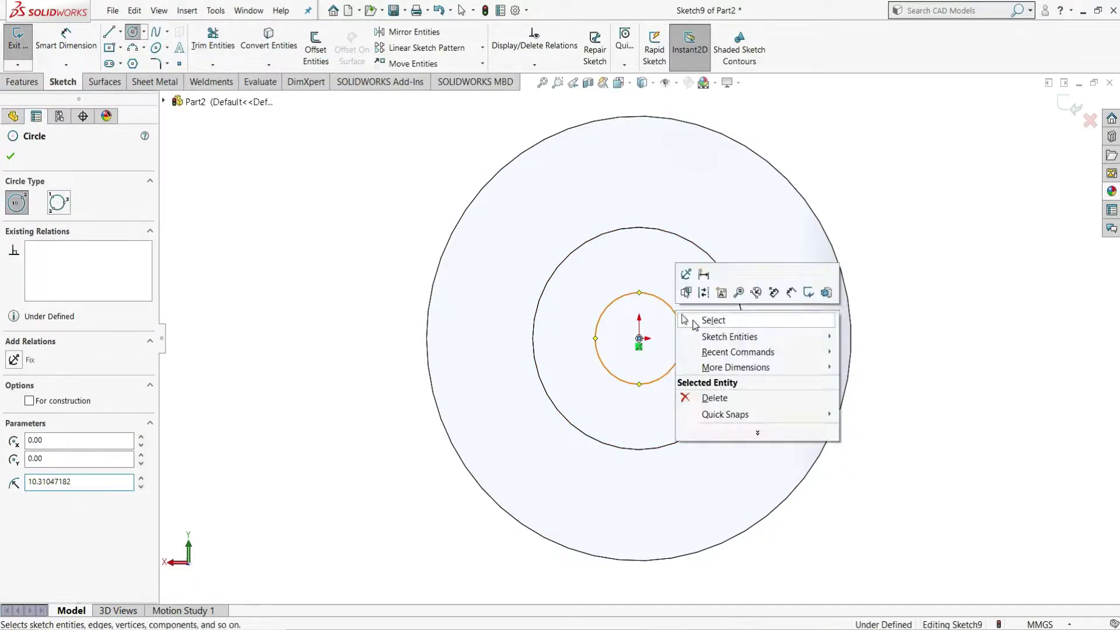
left_click(700, 318)
left_click(342, 292)
Dimension the diameter of the circle on the long boss's end face to 35 mm.
left_click(66, 38)
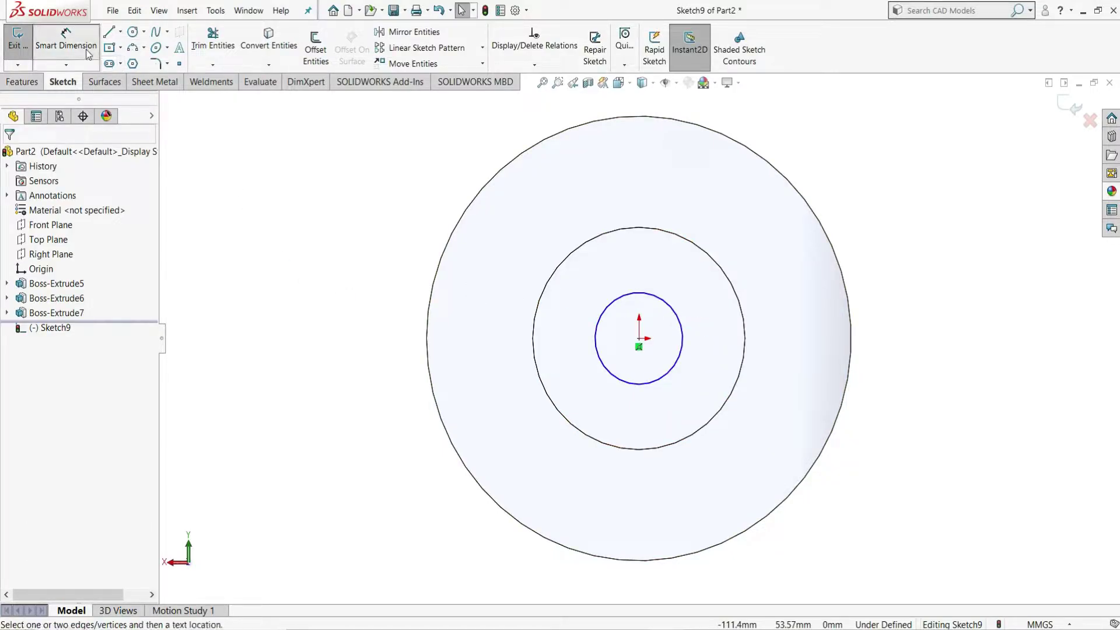
left_click(652, 290)
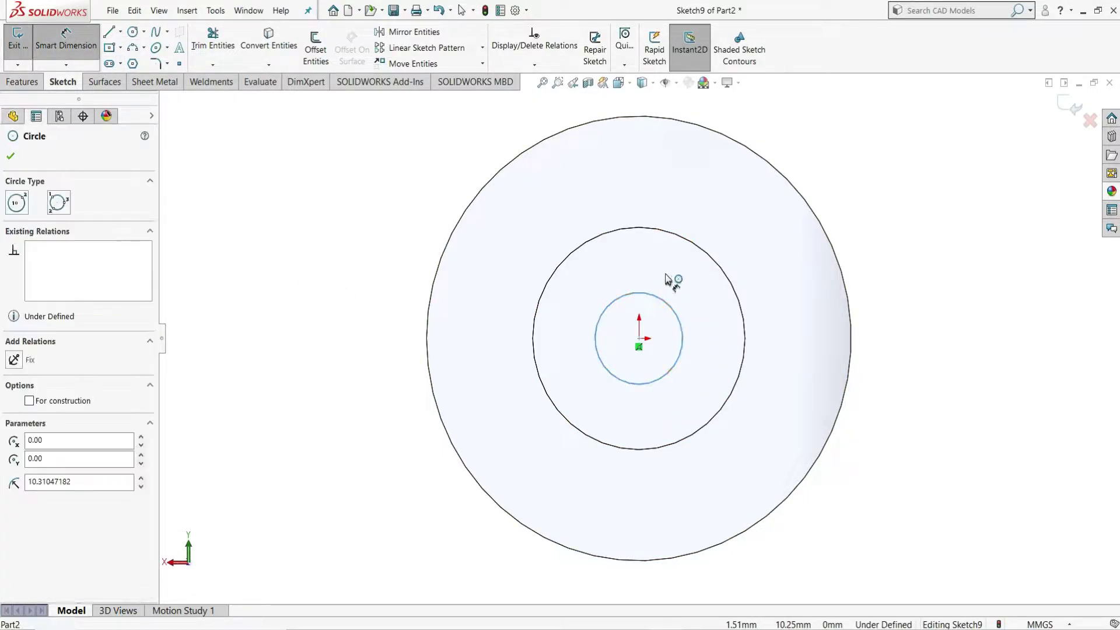
left_click(681, 286)
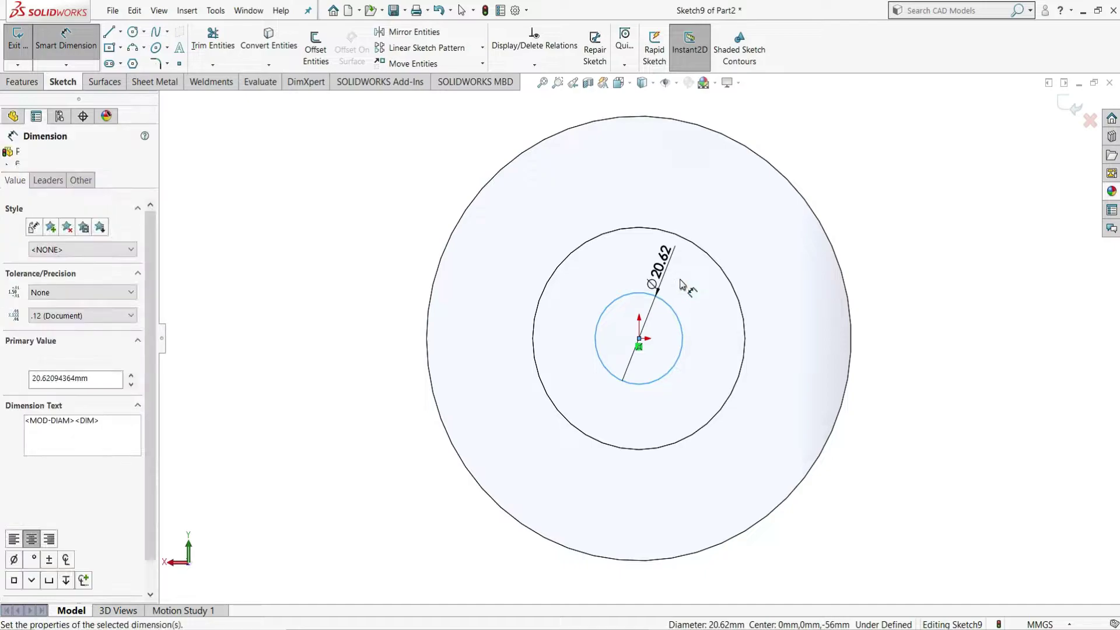
type("35")
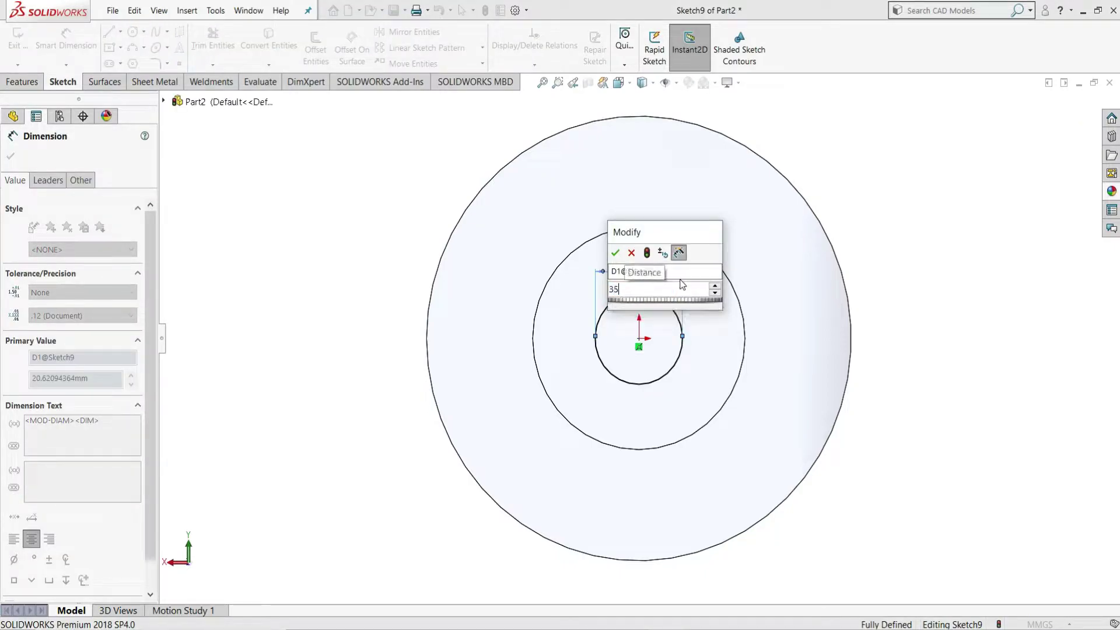
key("Return")
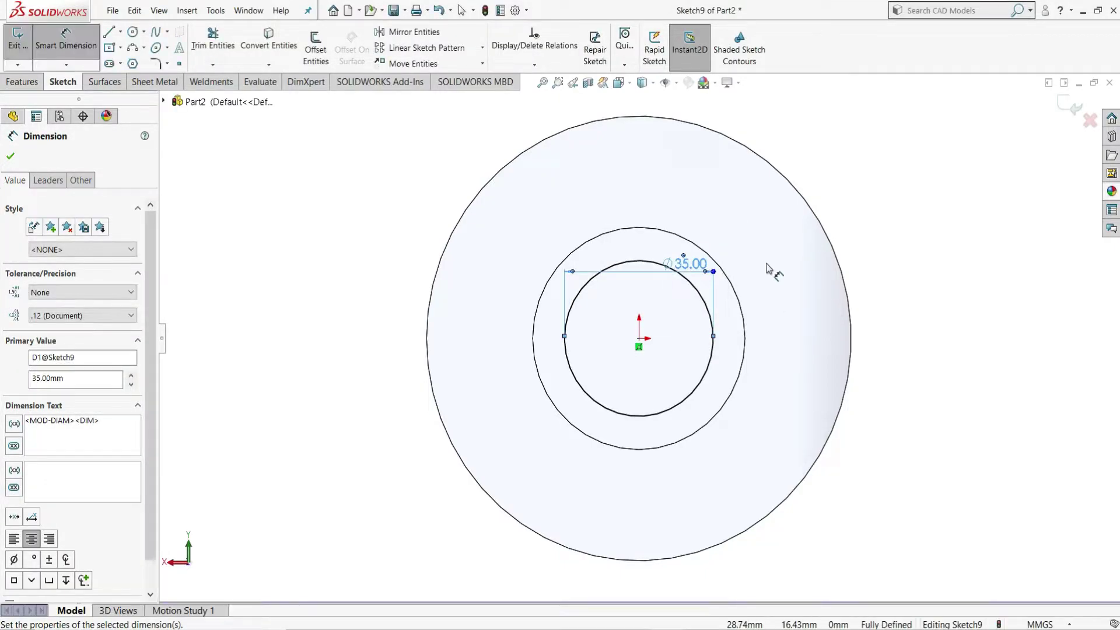
right_click(765, 274)
left_click(792, 310)
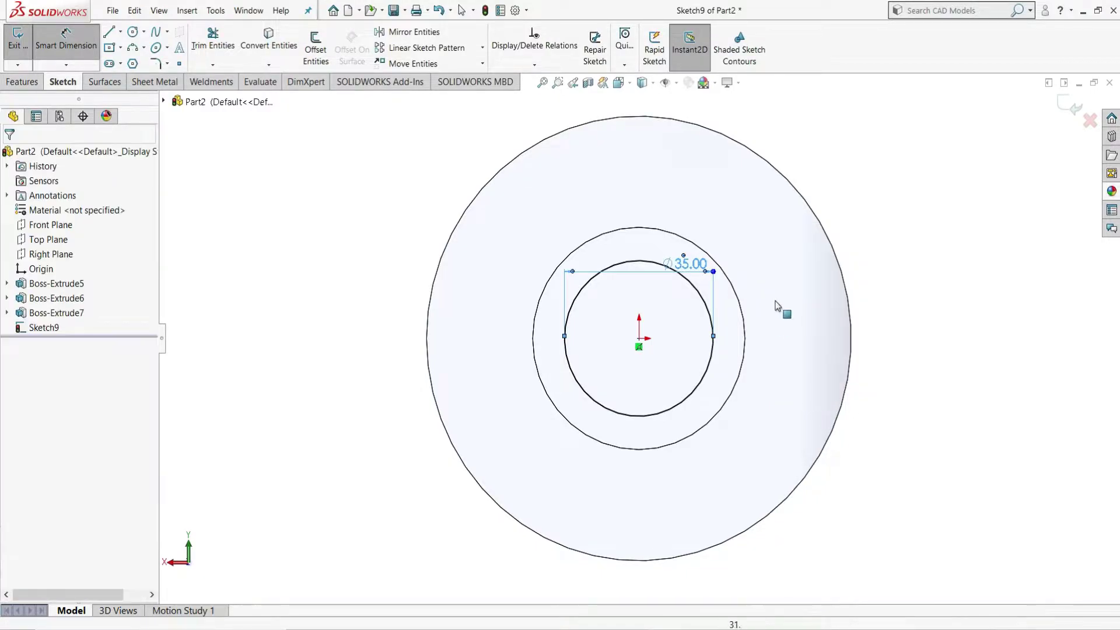
Extrude the 35 mm circle as a blind boss 30 mm outward from the shaft's end face.
left_click(23, 81)
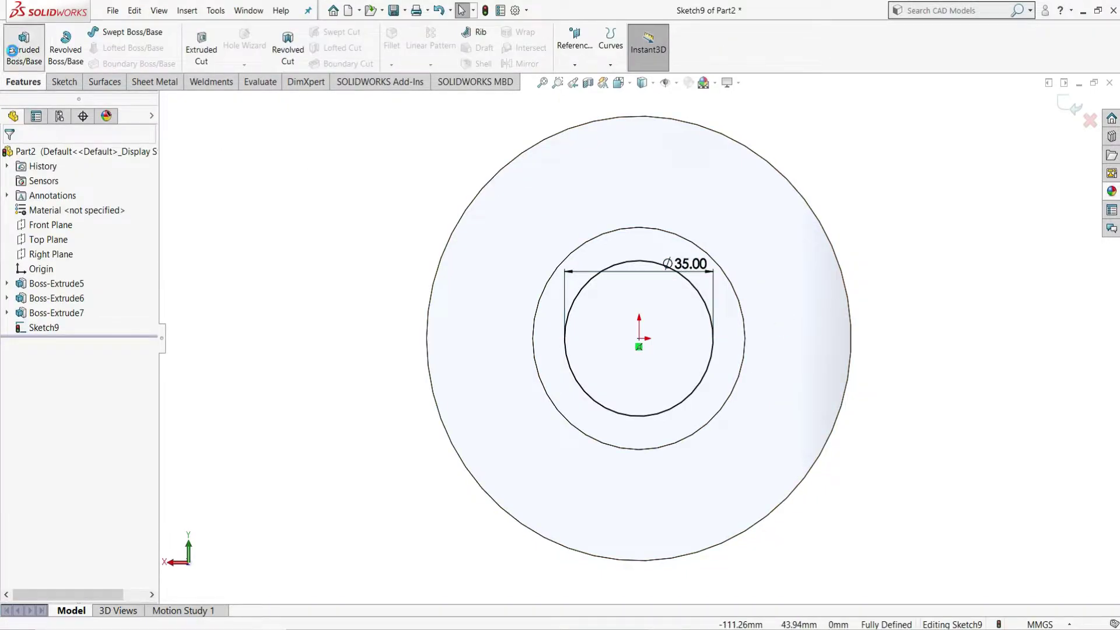
left_click(11, 50)
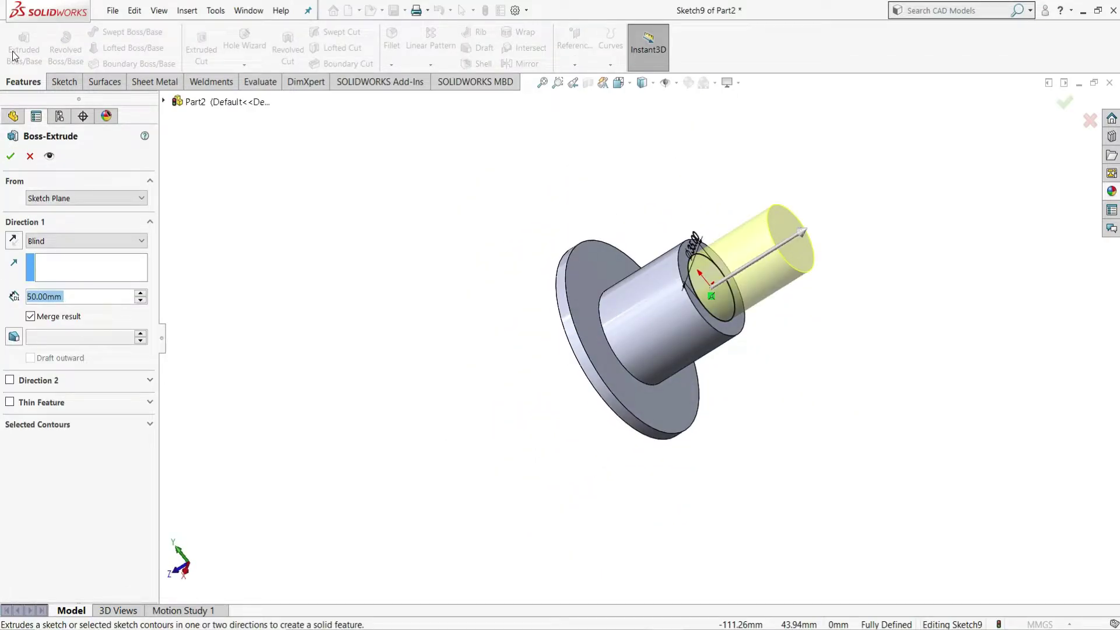
type("30")
key("Return")
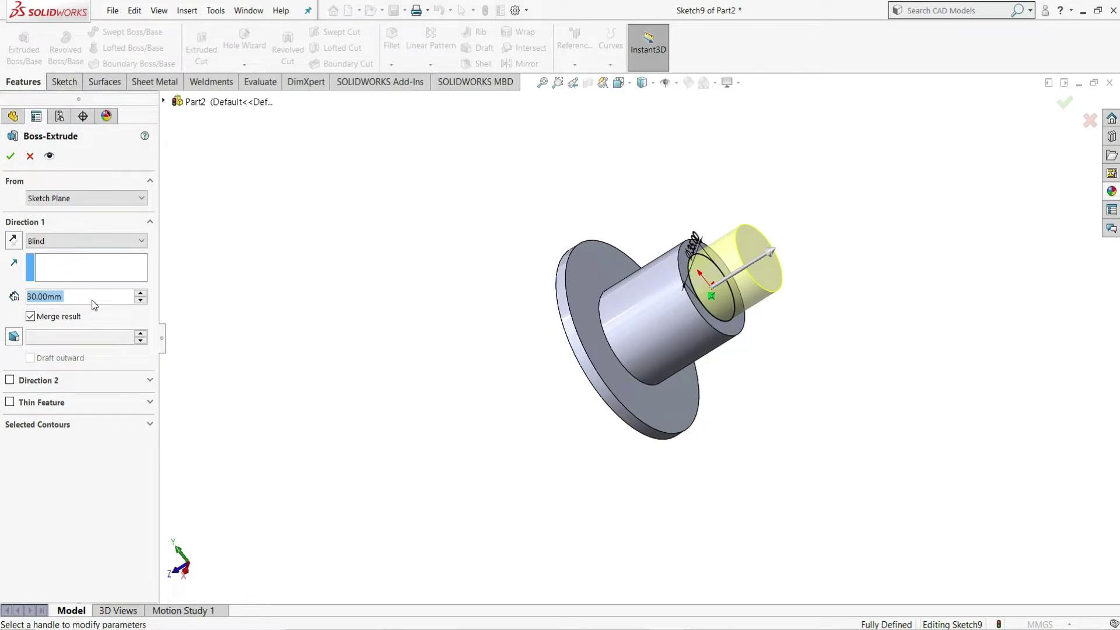
left_click(10, 156)
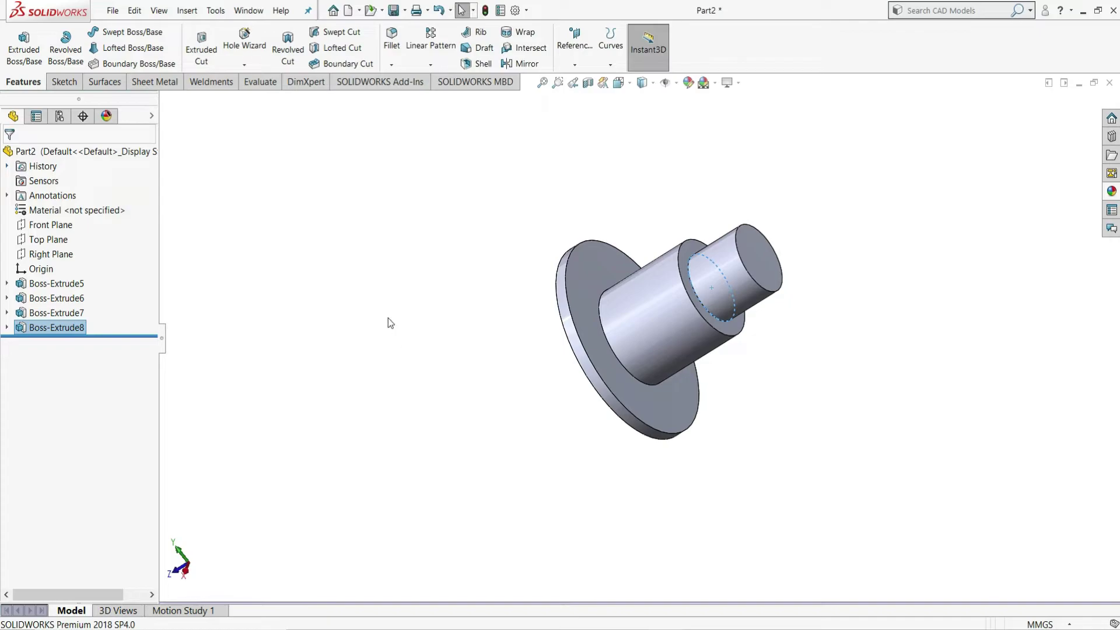
Sketch a circle about 19.2 mm in diameter on the end face of the 35 mm boss, centred on the origin.
left_click(752, 252)
left_click(807, 216)
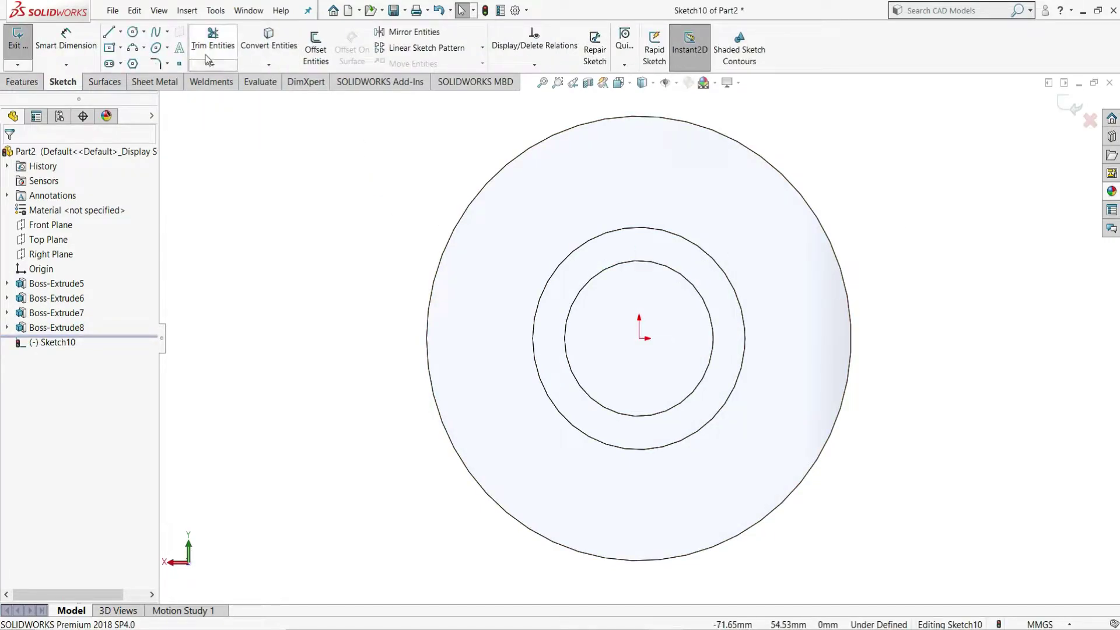
left_click(133, 32)
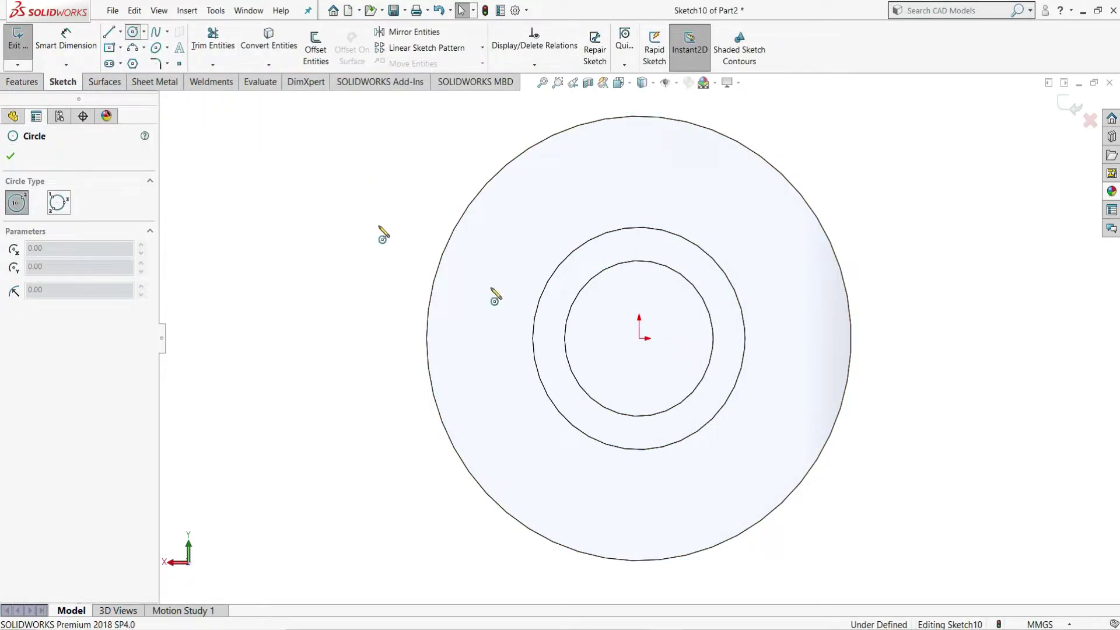
left_click(640, 339)
left_click(668, 313)
right_click(671, 312)
left_click(681, 315)
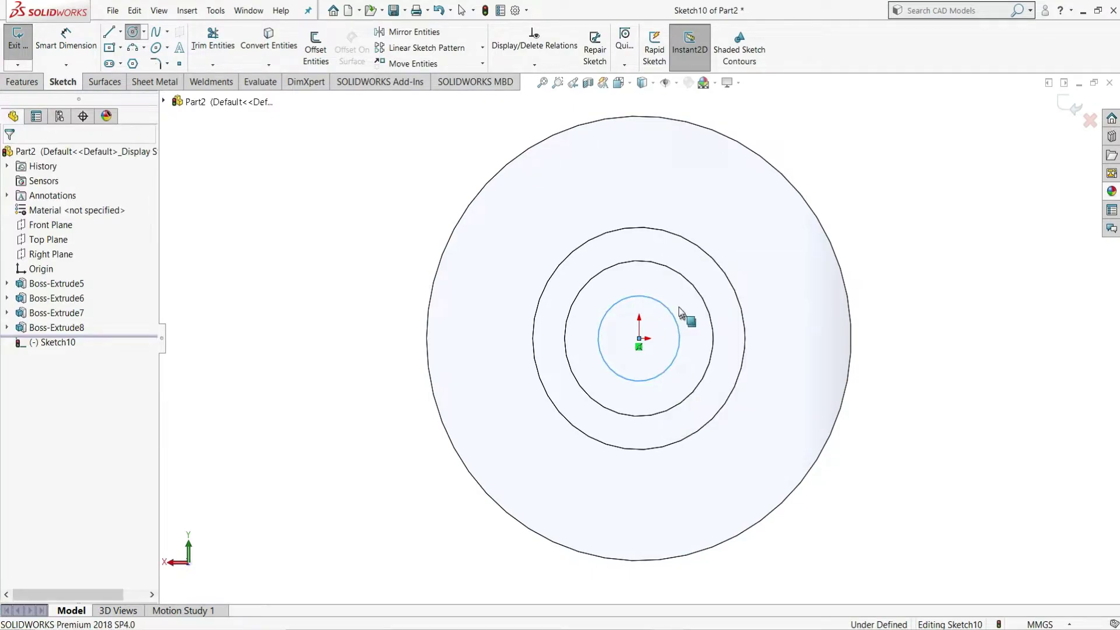
Dimension the diameter of the circle on the 35 mm boss's end face to 24 mm.
left_click(69, 44)
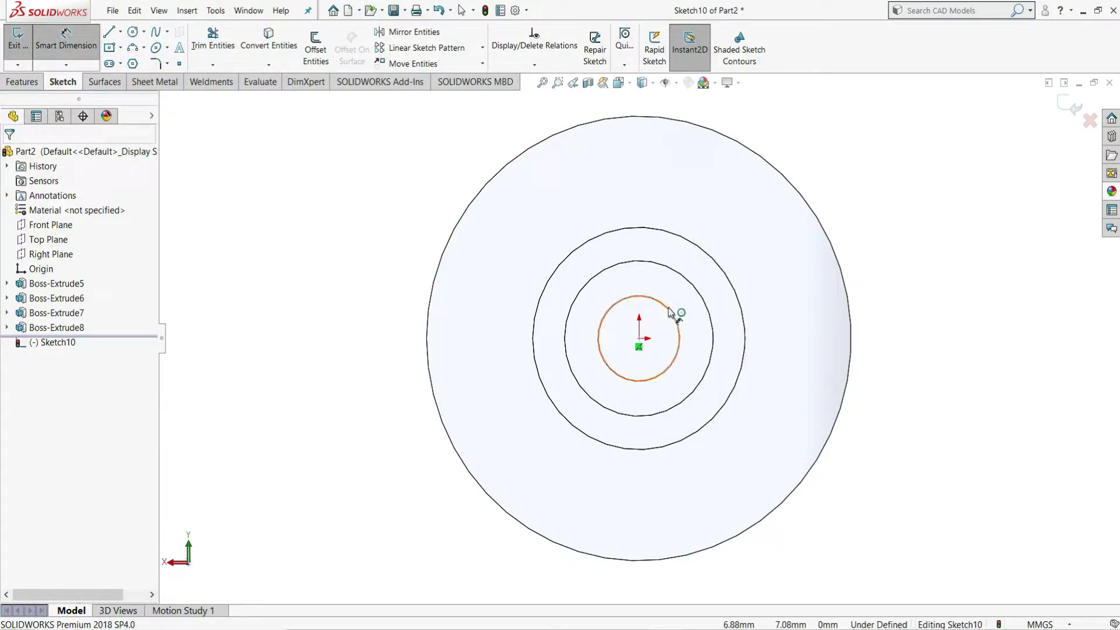
left_click(694, 276)
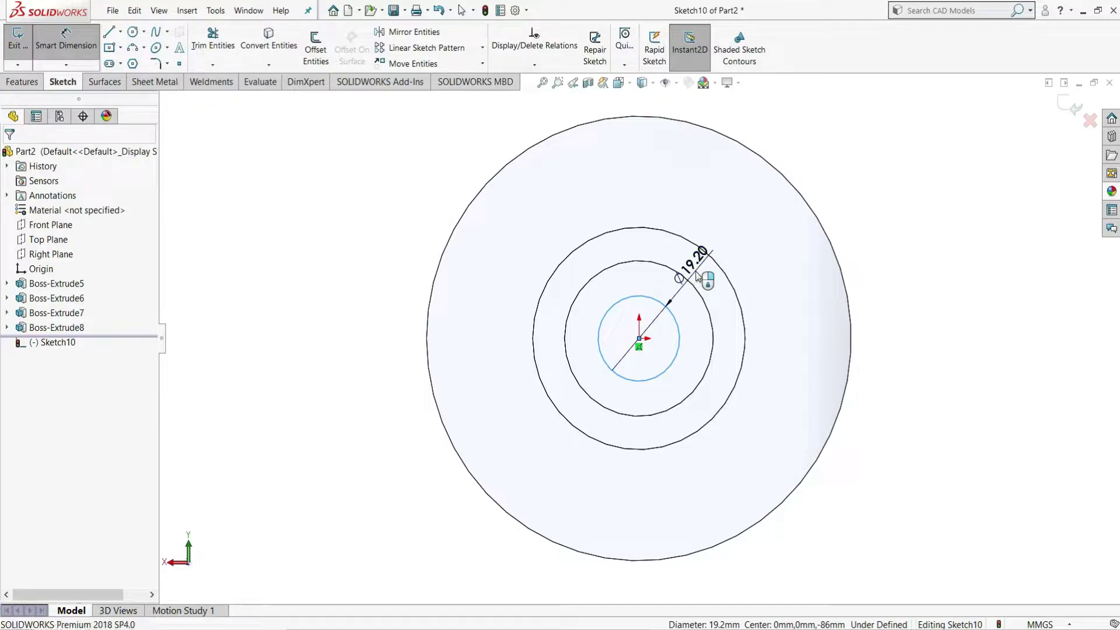
left_click(698, 277)
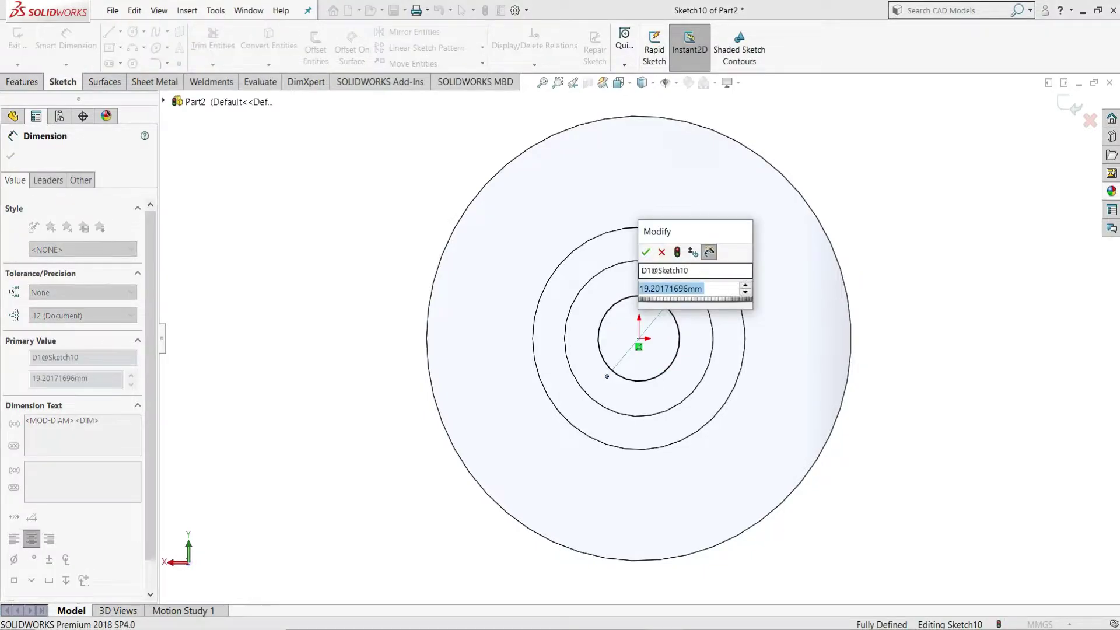
type("24")
key("Return")
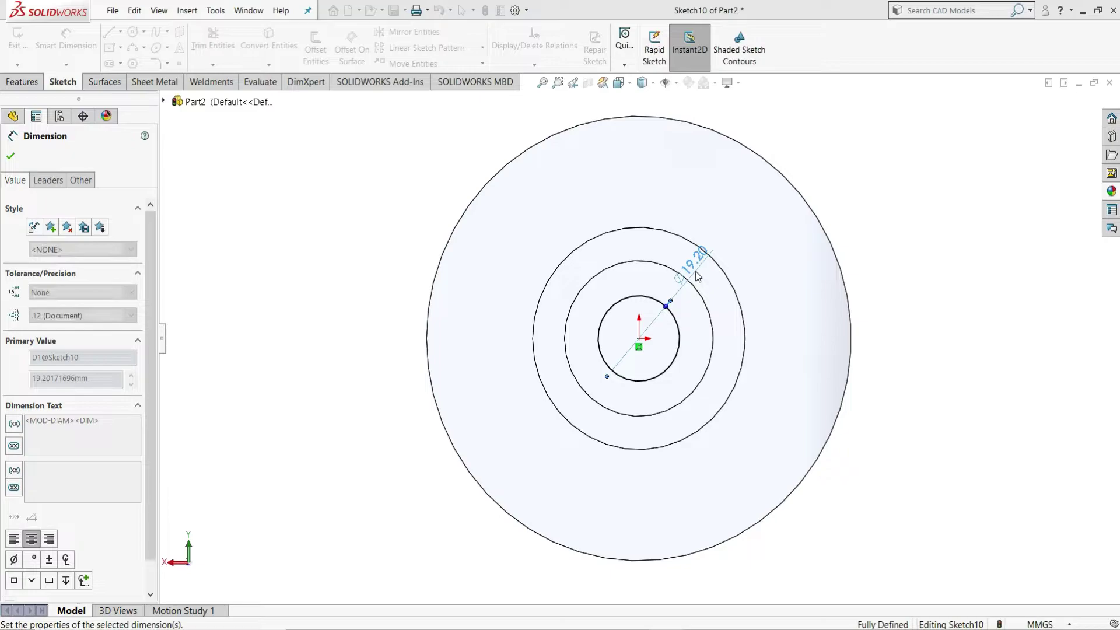
Extrude the 24 mm circle as a blind boss 250 mm outward from the end face of the 35 mm boss.
right_click(832, 296)
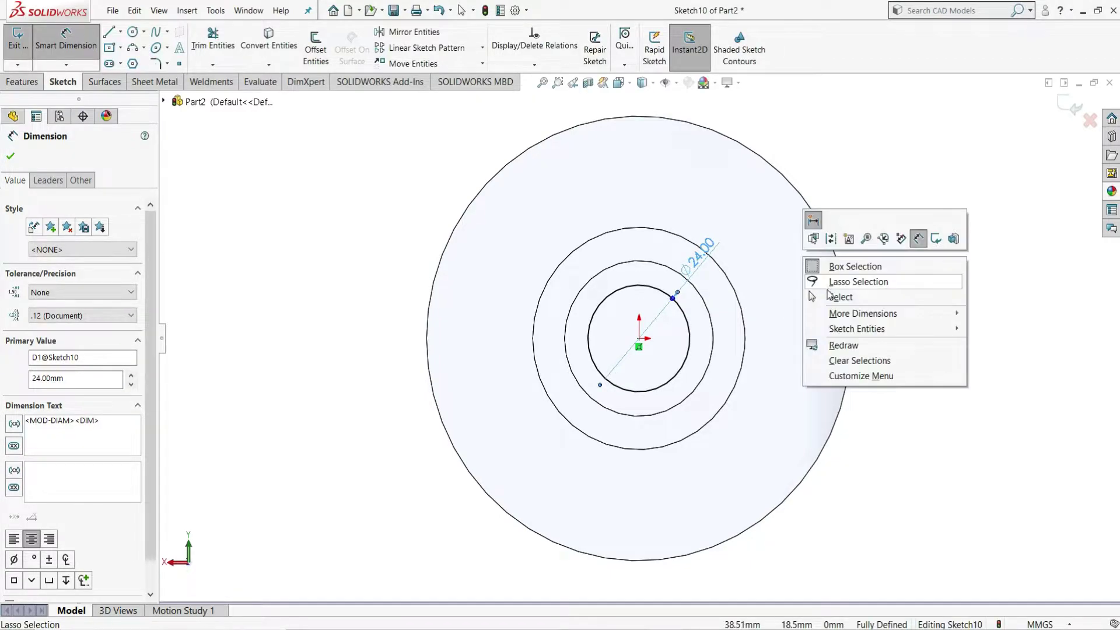
left_click(834, 297)
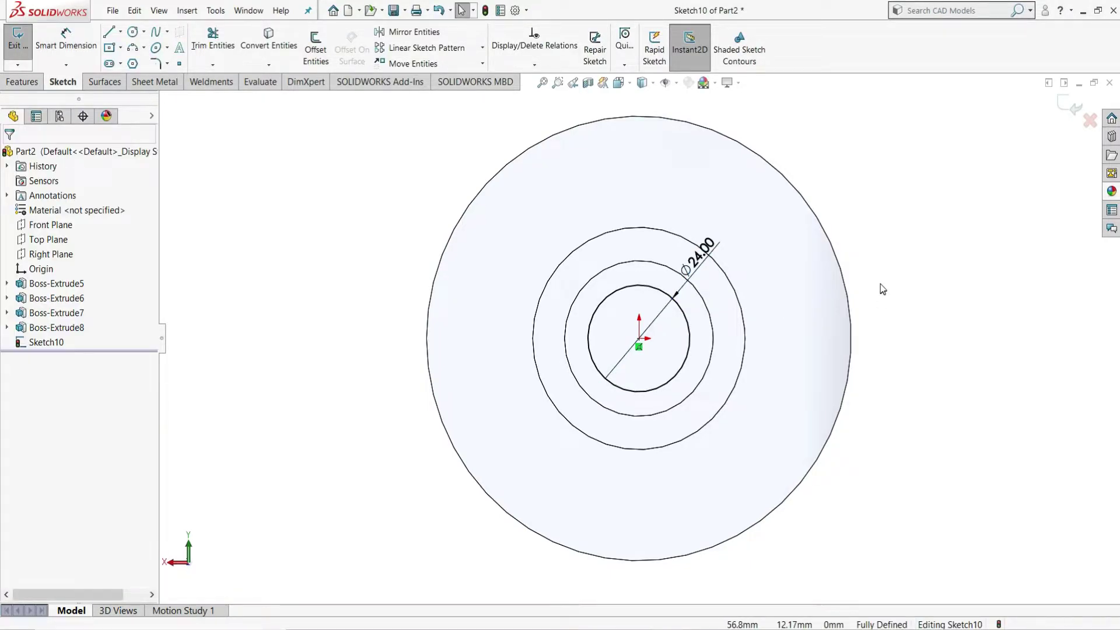
left_click(17, 82)
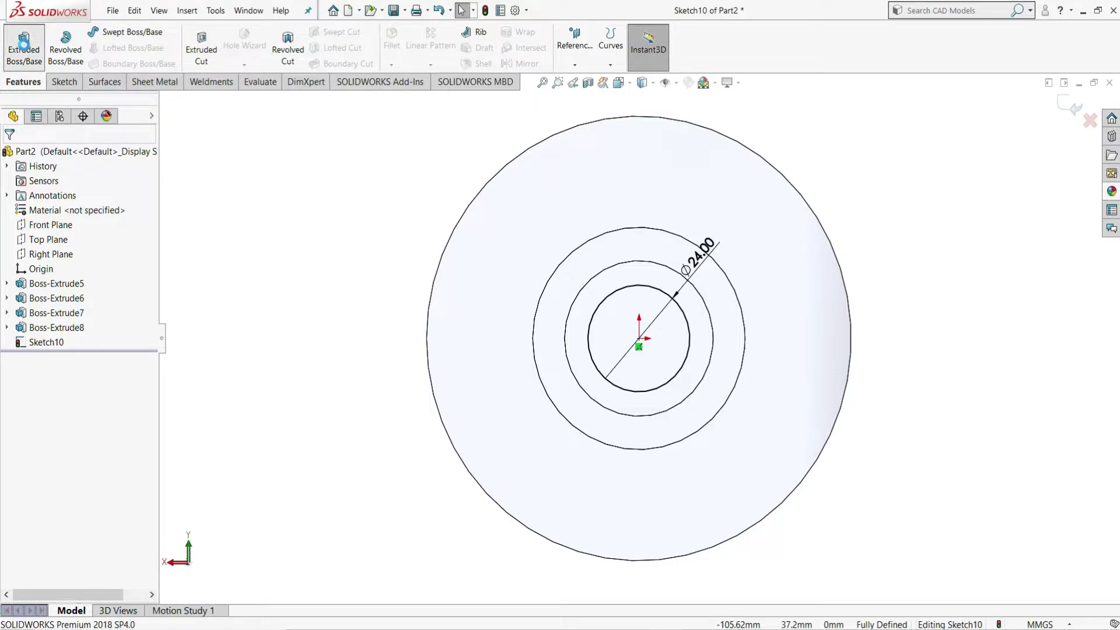
left_click(23, 42)
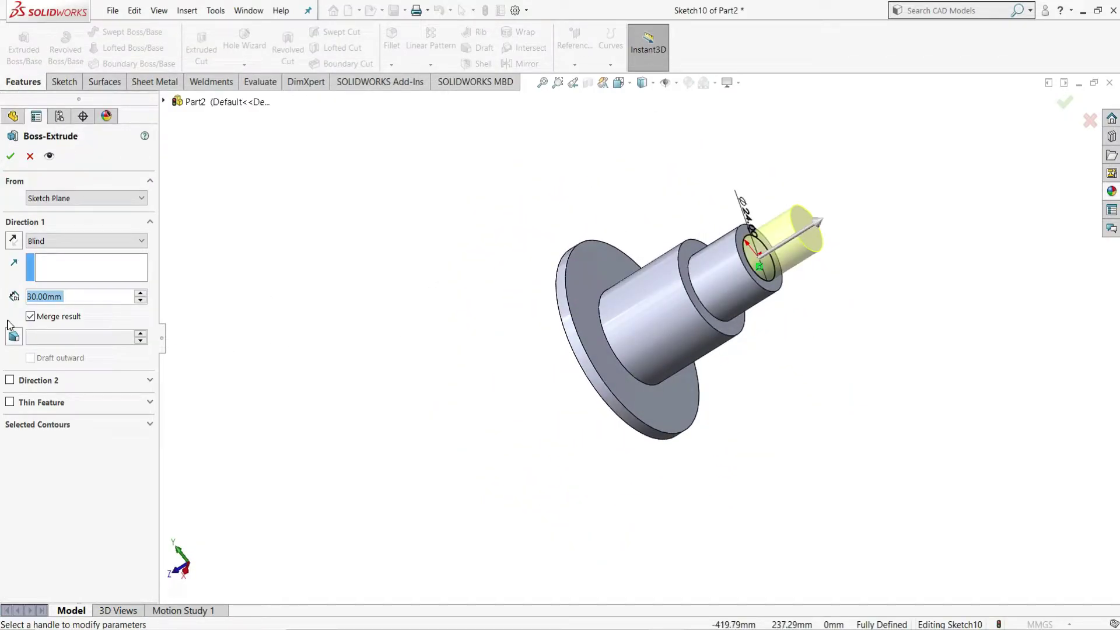
type("250")
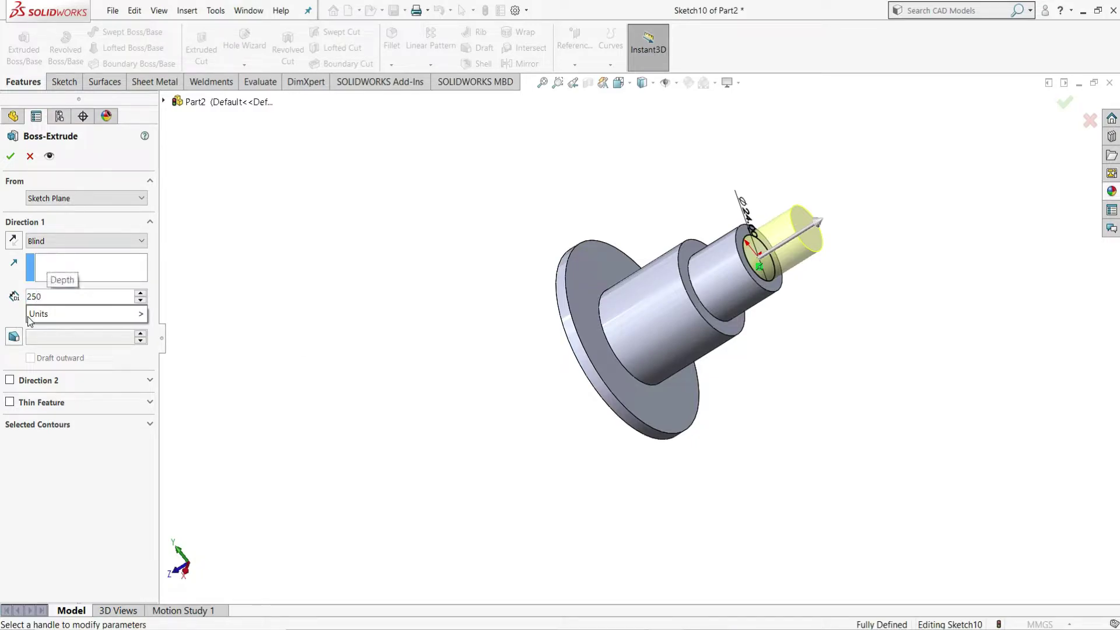
key("Return")
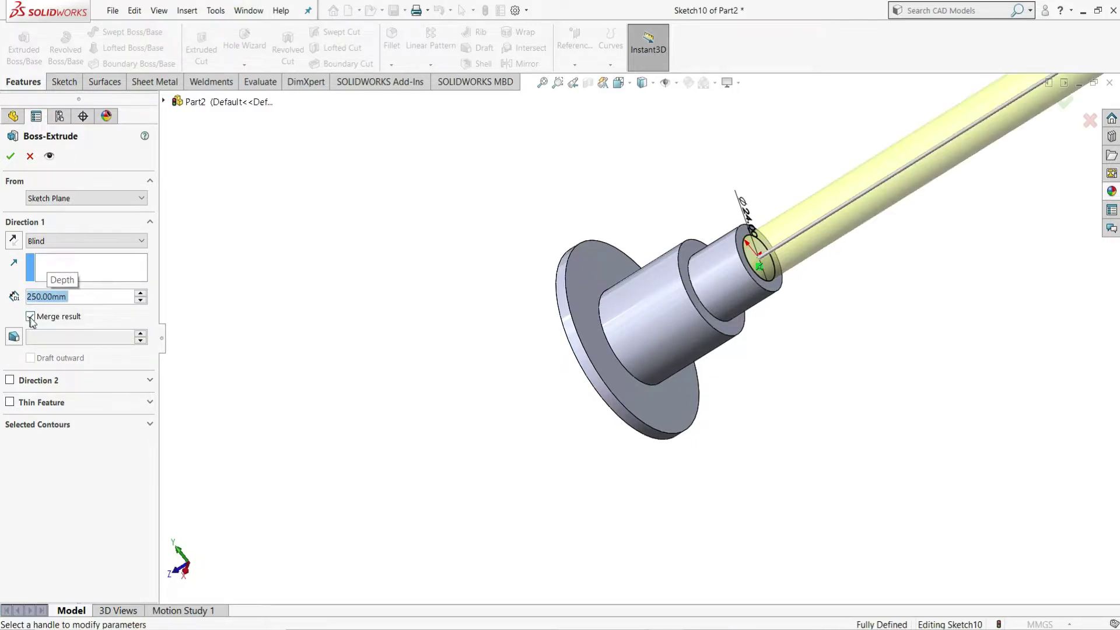
left_click(11, 156)
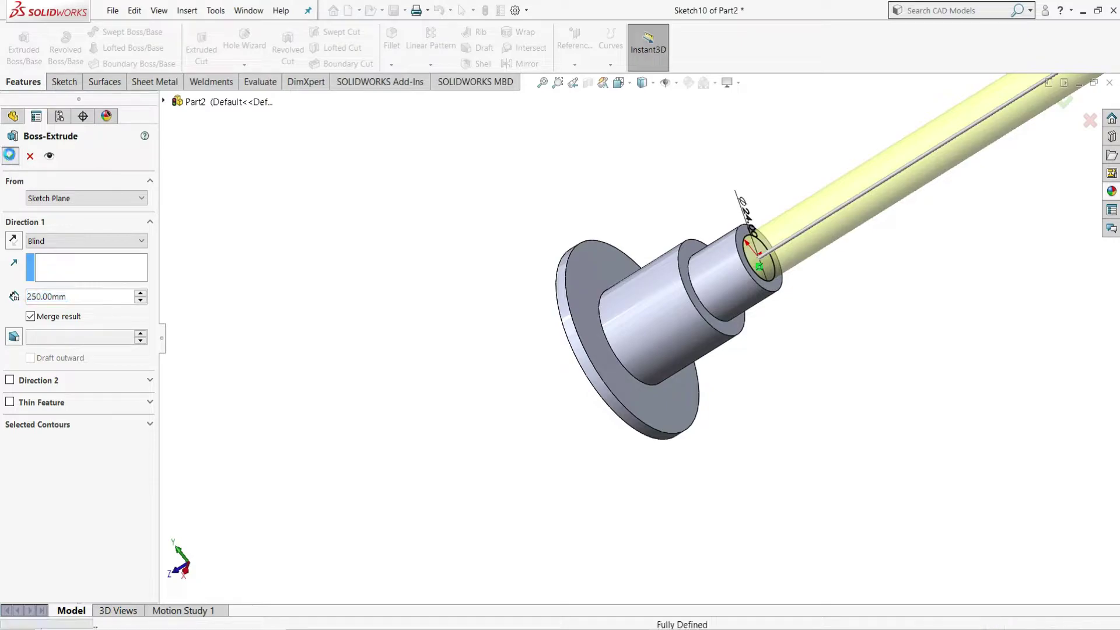
scroll(657, 332, "up", 3)
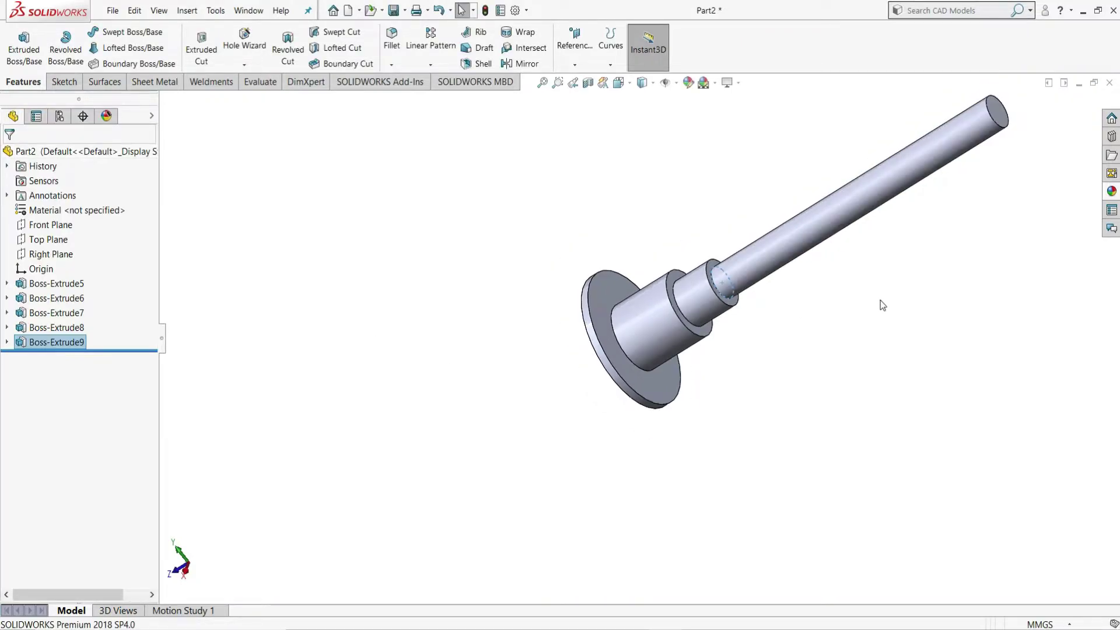
scroll(715, 265, "up", 2)
key("Escape")
Open the flange disc's 100 mm circle sketch for editing.
middle_click_drag(715, 265, 780, 241)
scroll(787, 233, "down", 2)
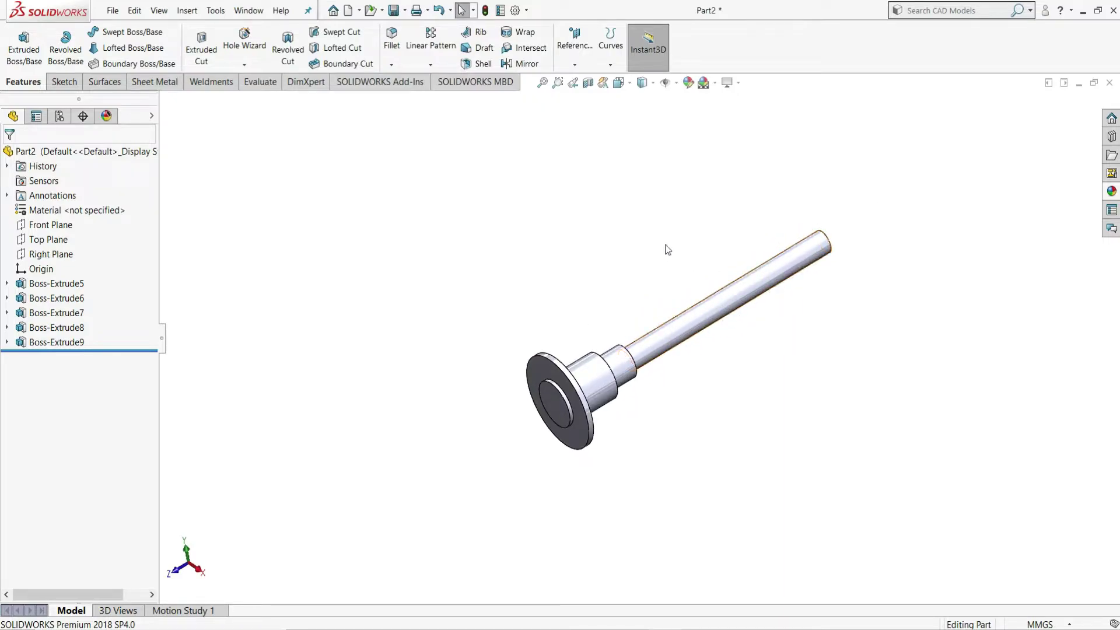
scroll(667, 271, "down", 1)
middle_click_drag(533, 387, 562, 369)
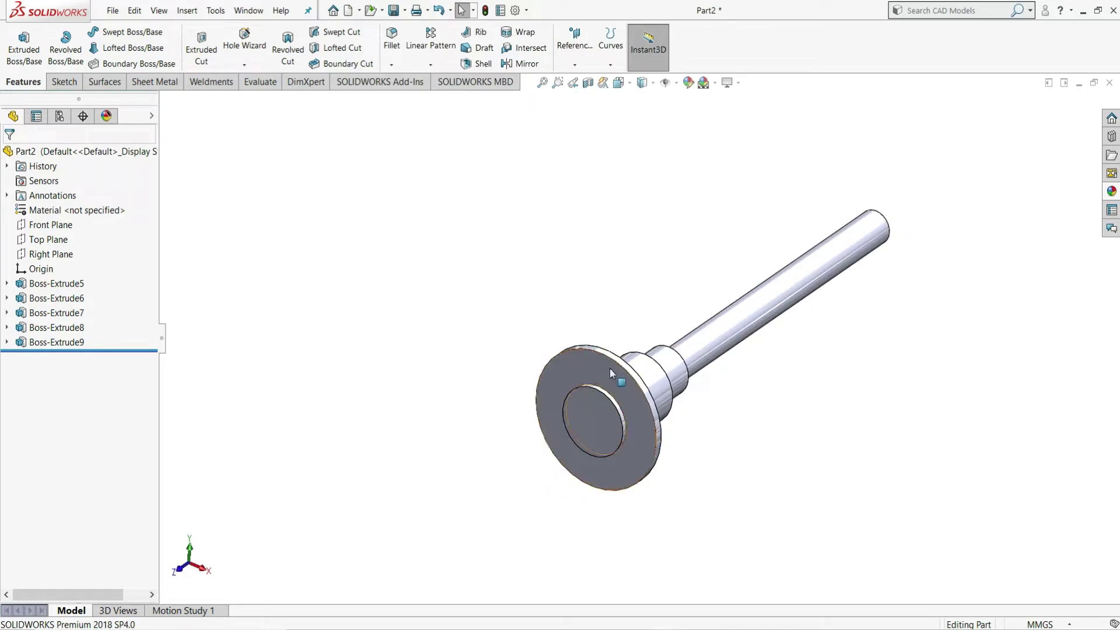
left_click(6, 283)
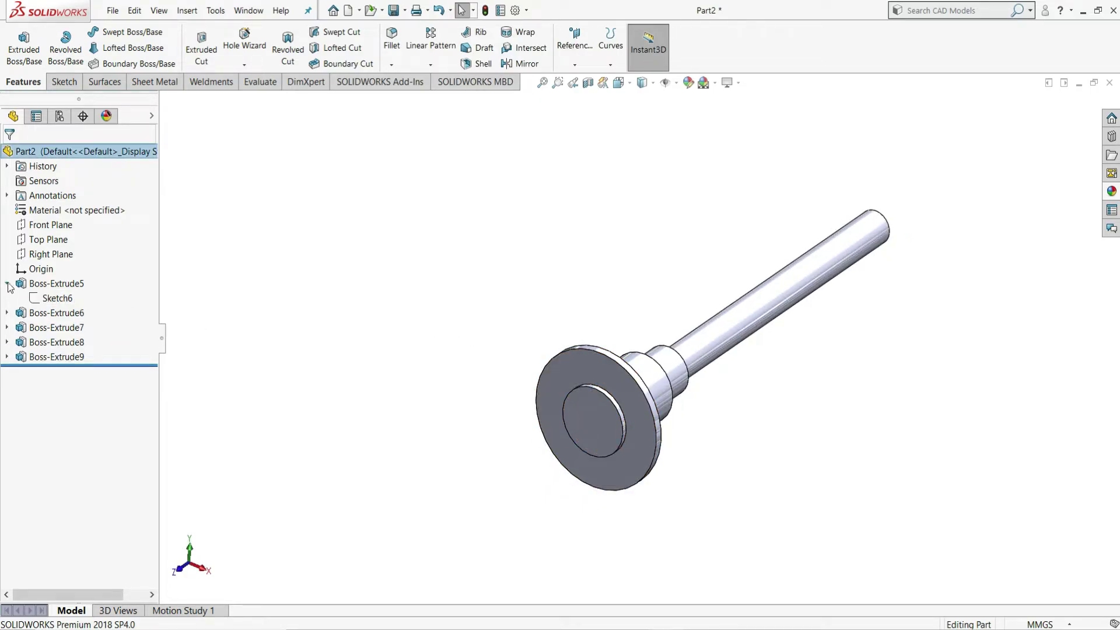
left_click(67, 301)
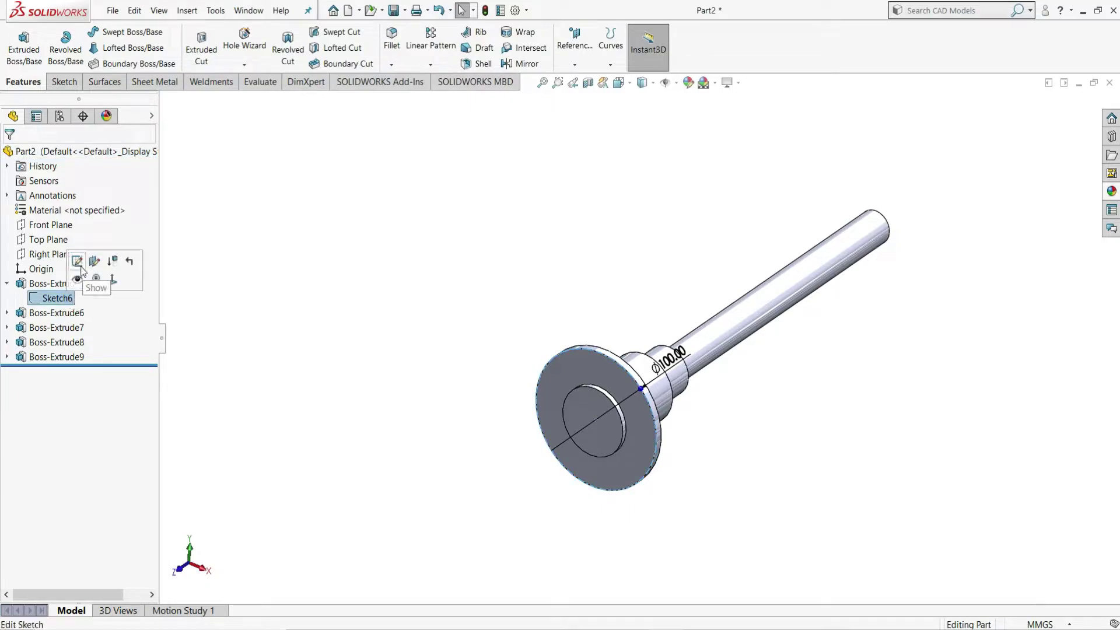
left_click(79, 266)
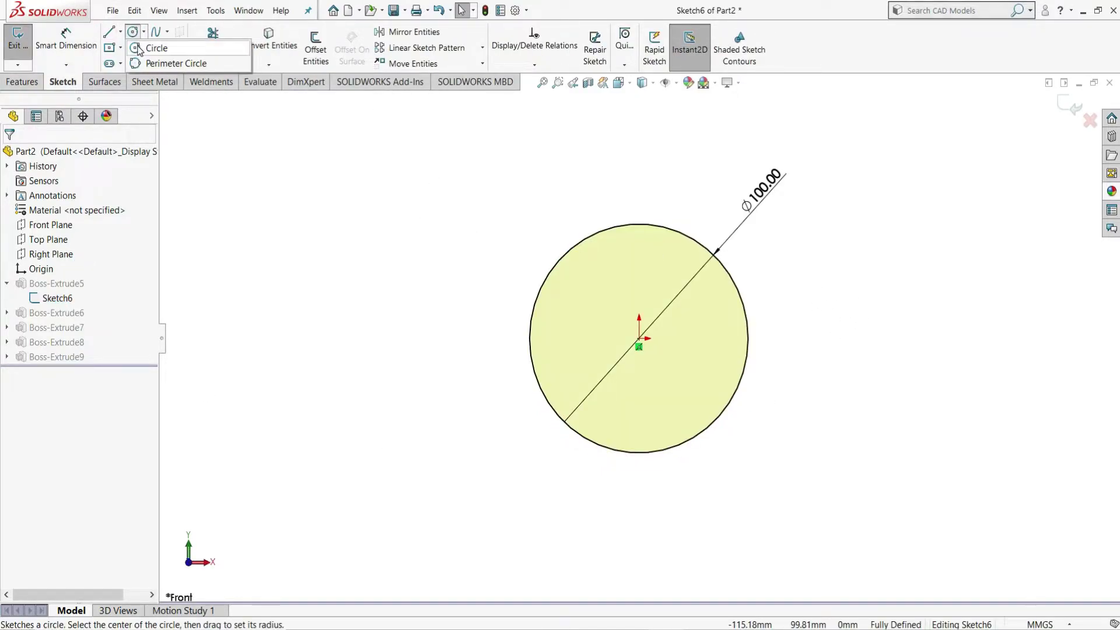
Sketch a circle about 65.6 mm in diameter inside the flange outline, centred on the origin.
left_click(639, 339)
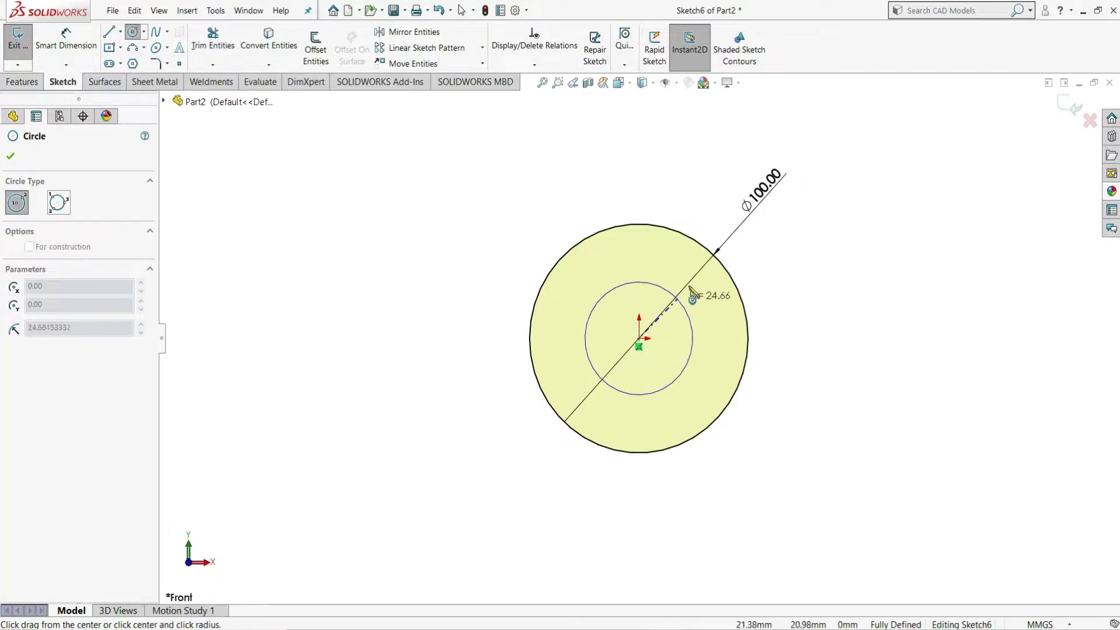
left_click(693, 295)
right_click(695, 294)
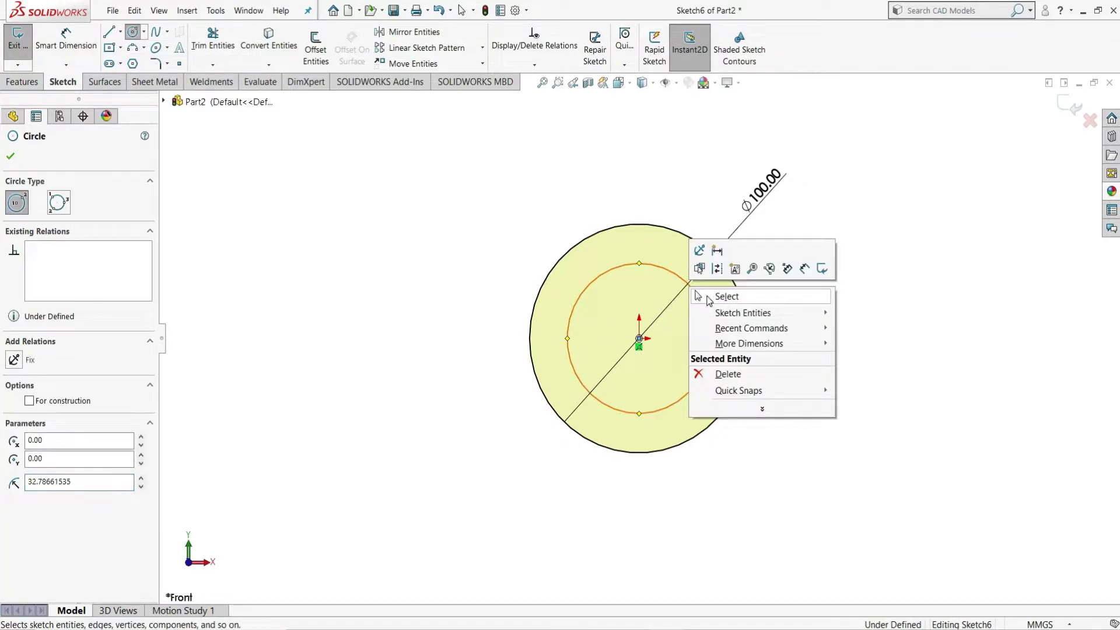
left_click(707, 298)
Dimension the diameter of the inner circle in the flange sketch to 80 mm.
left_click(65, 40)
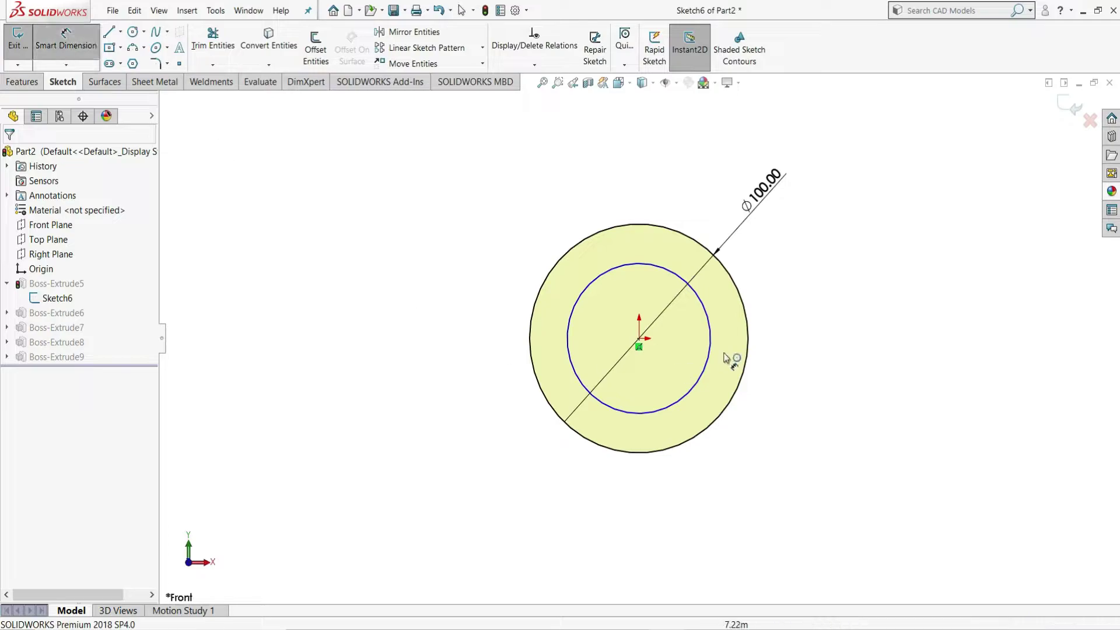
left_click(669, 236)
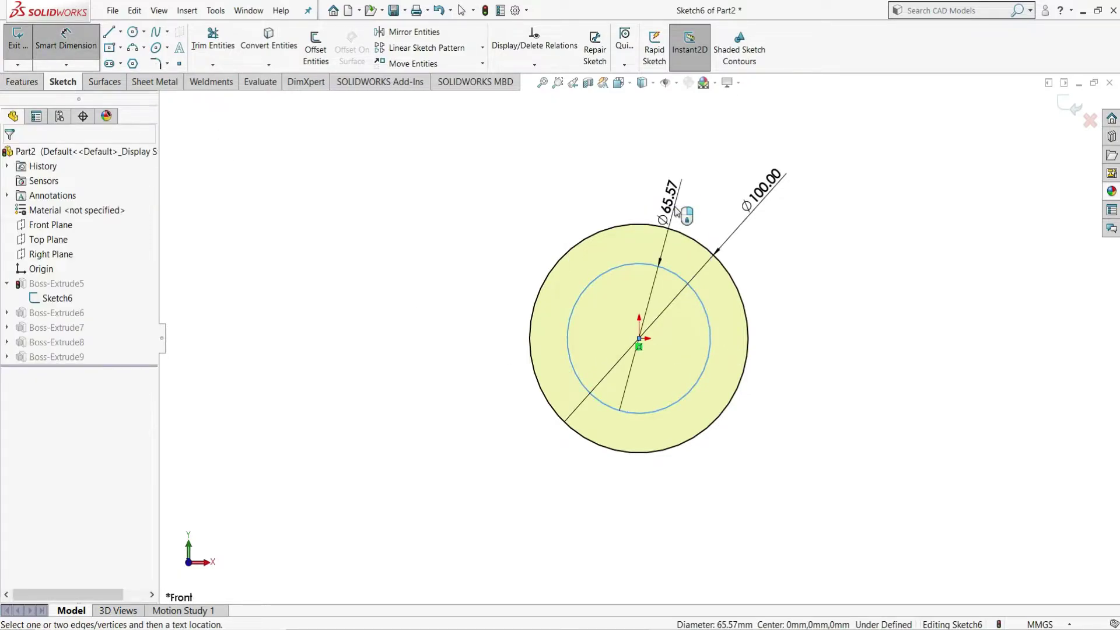
left_click(676, 211)
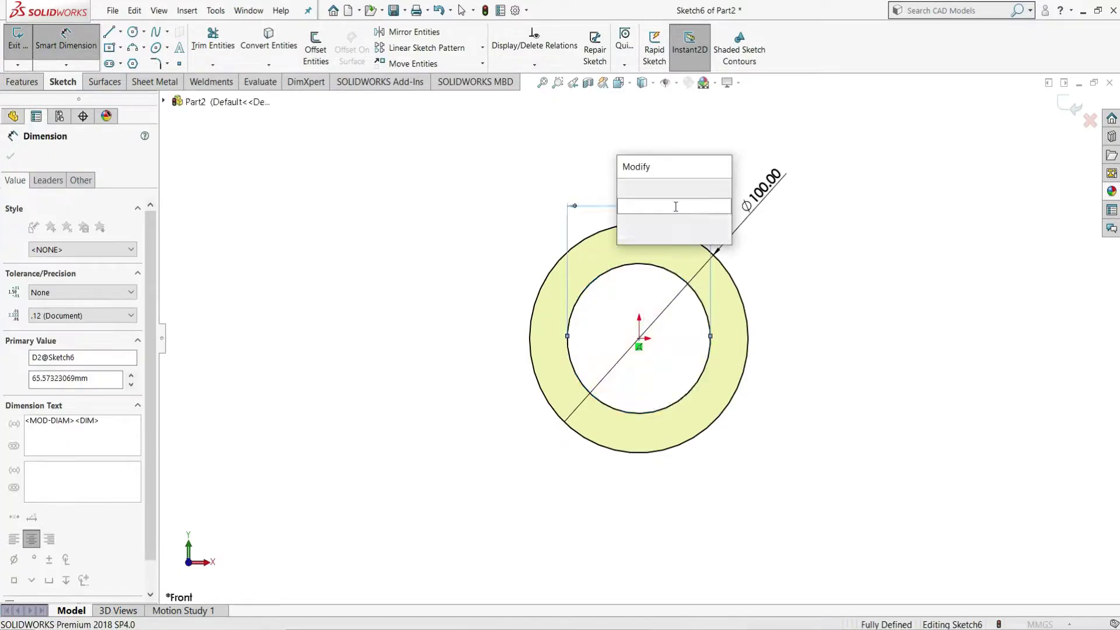
type("80")
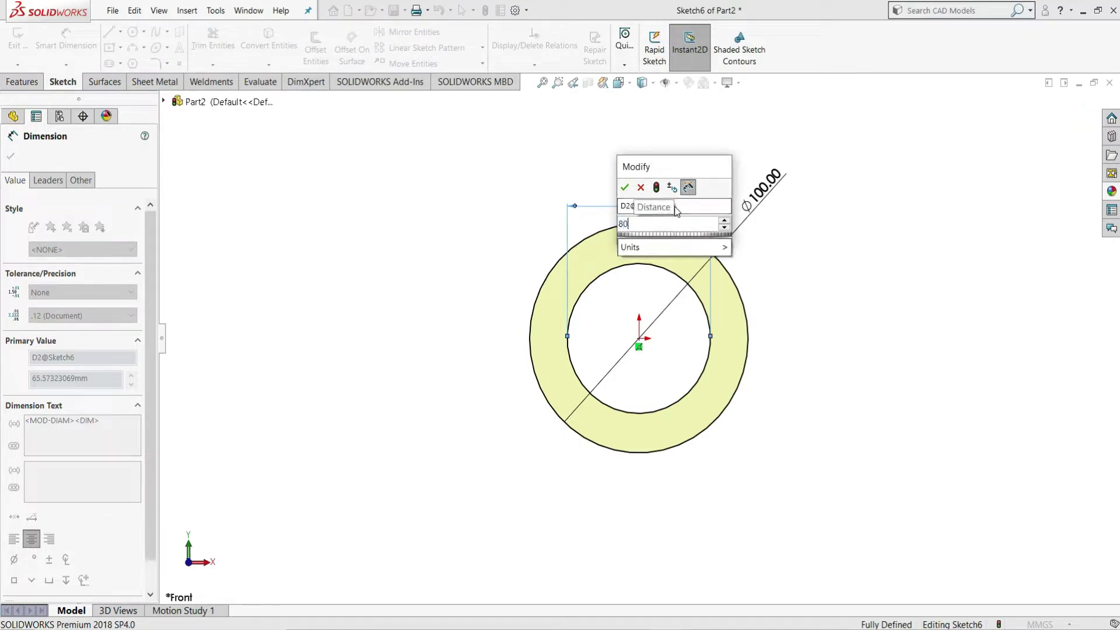
key("Return")
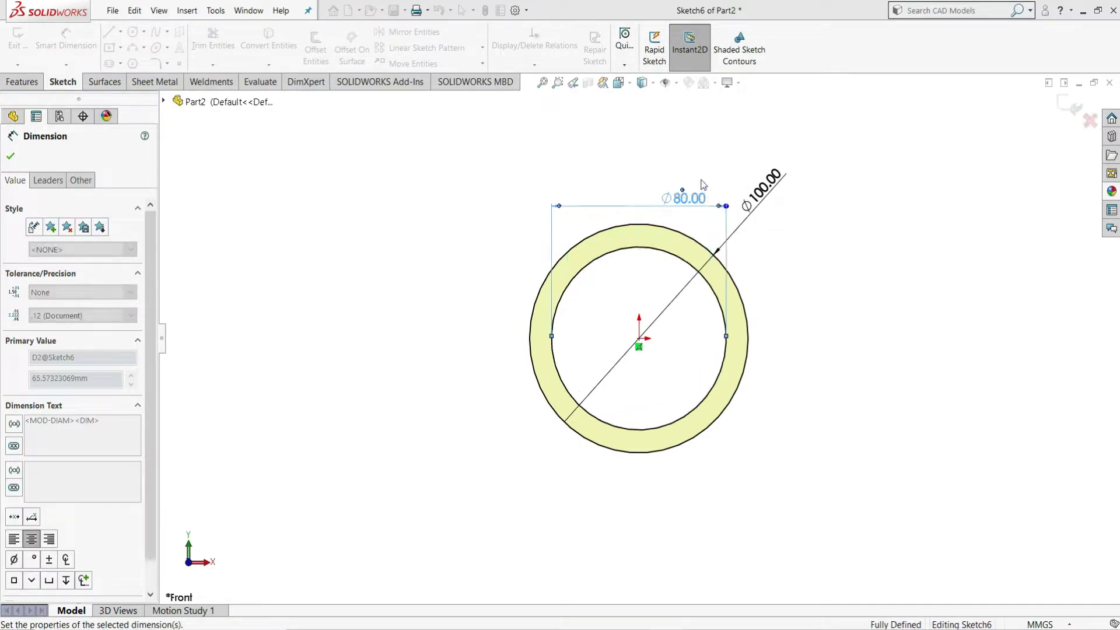
right_click(700, 161)
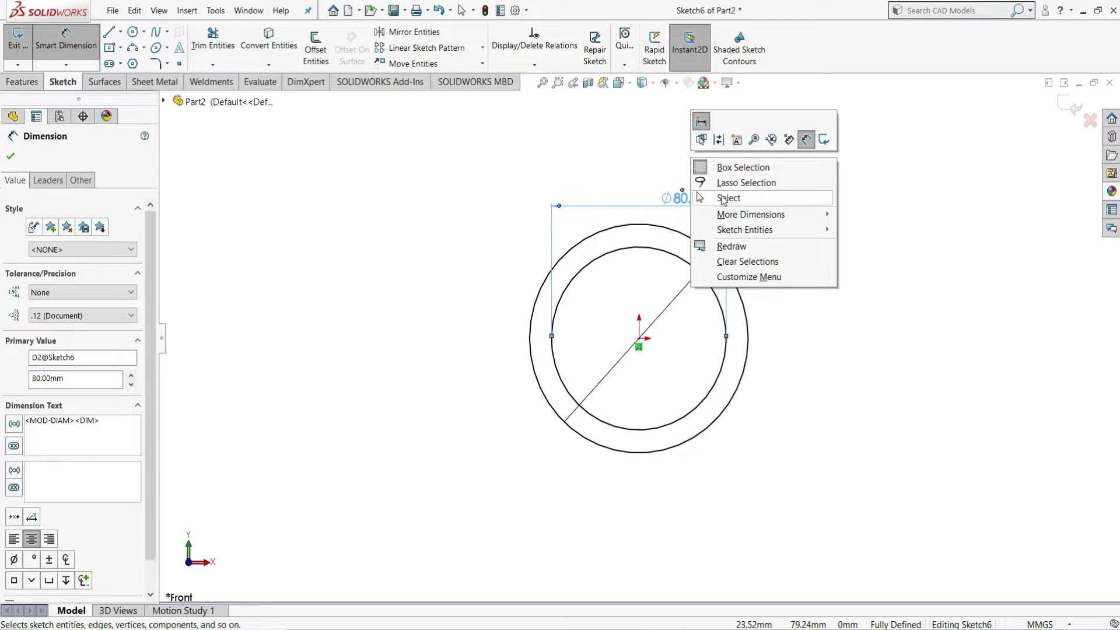
left_click(726, 195)
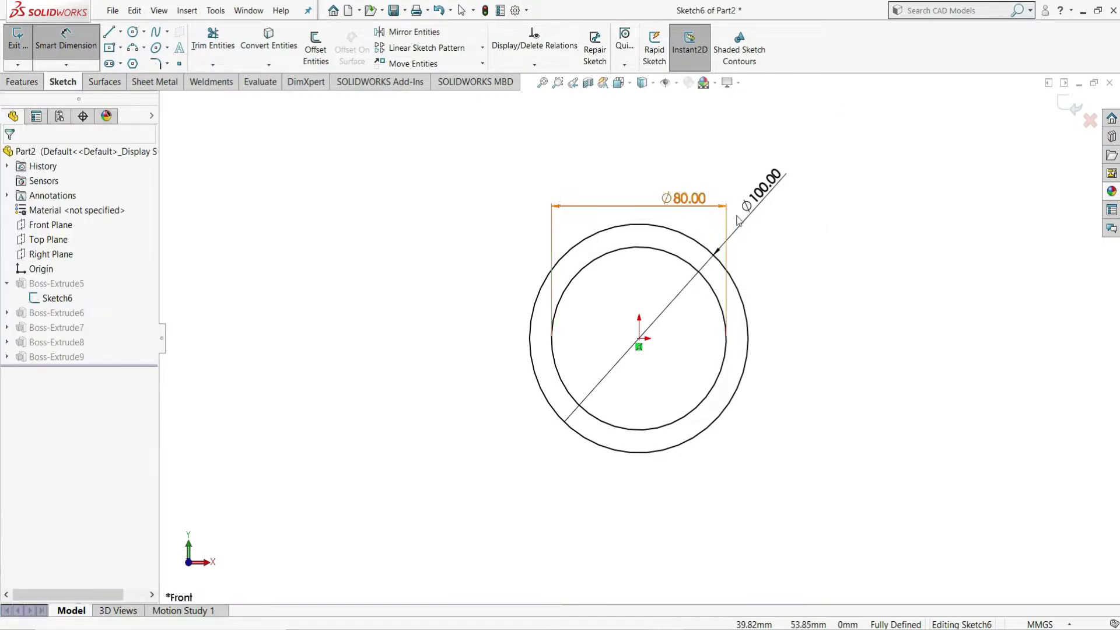
Convert the 80 mm circle to construction geometry.
left_click(615, 251)
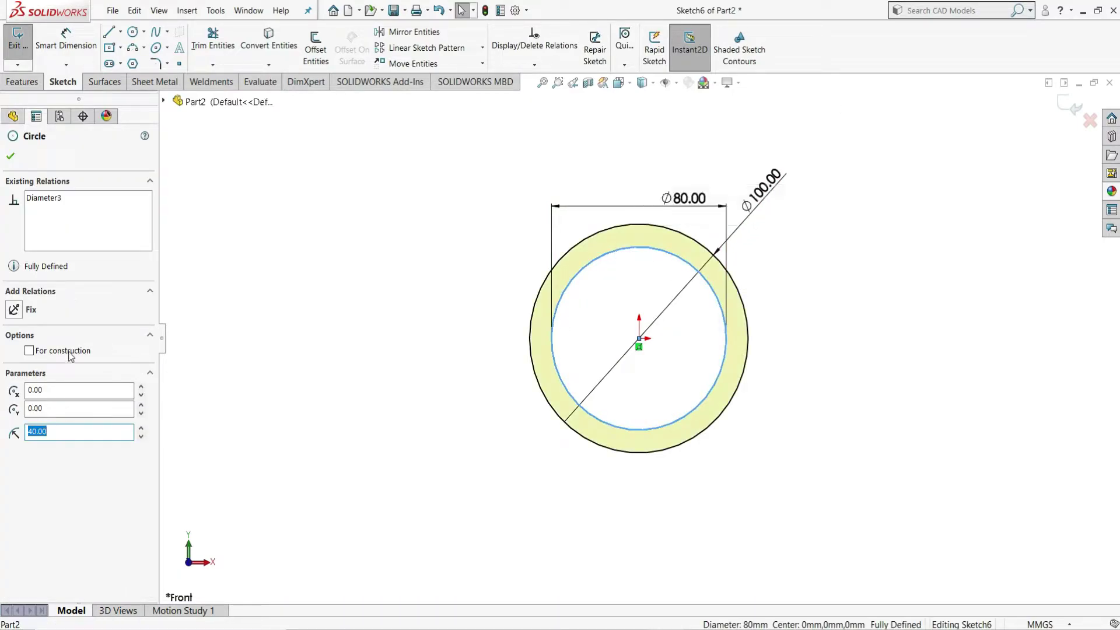
left_click(29, 352)
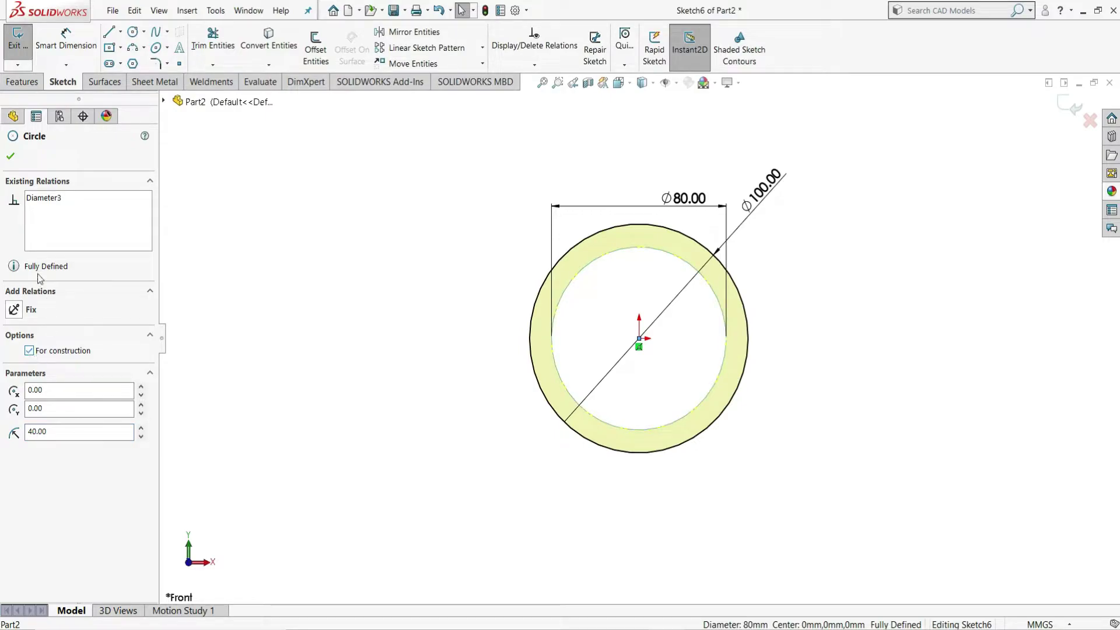
left_click(10, 156)
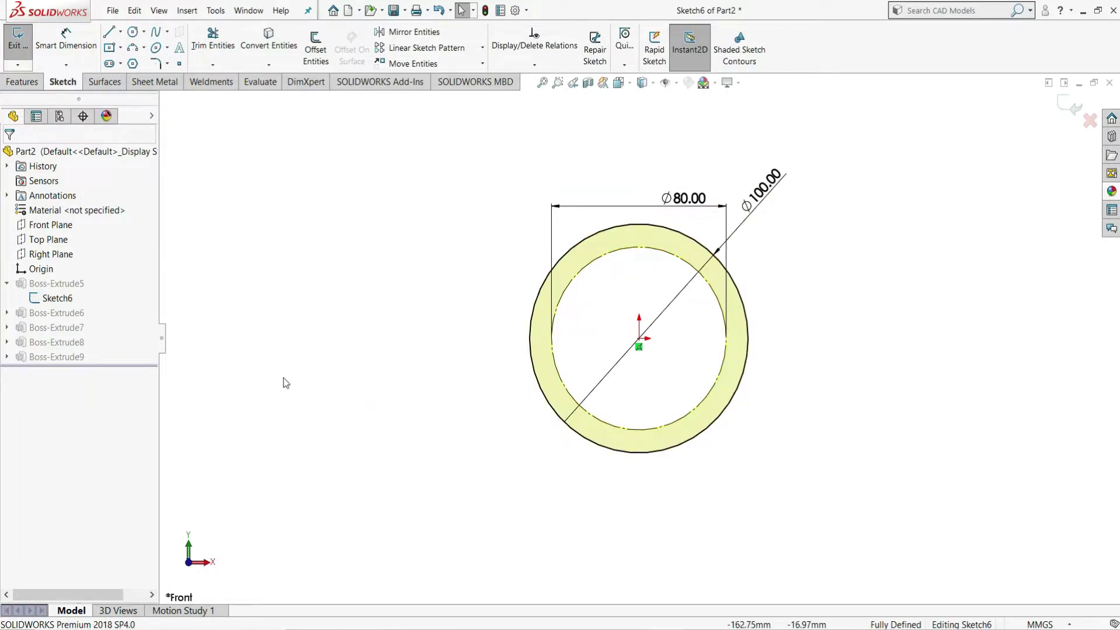
Sketch a small hole circle about 8.5 mm in diameter, centred on the construction circle's top point directly above the origin.
left_click(133, 32)
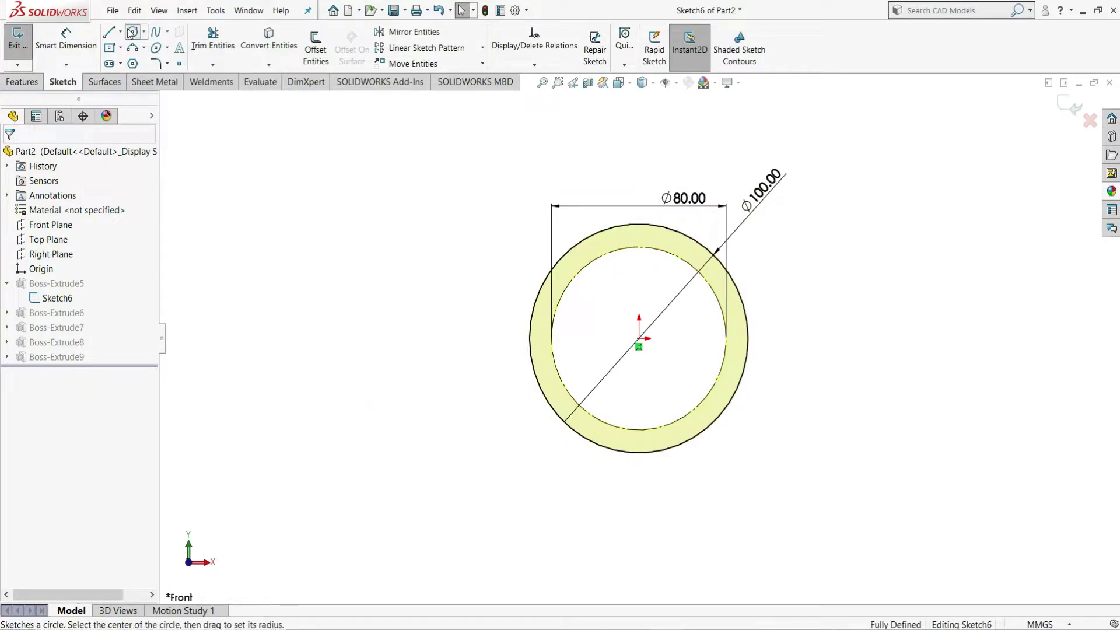
left_click(645, 243)
right_click(644, 234)
left_click(667, 247)
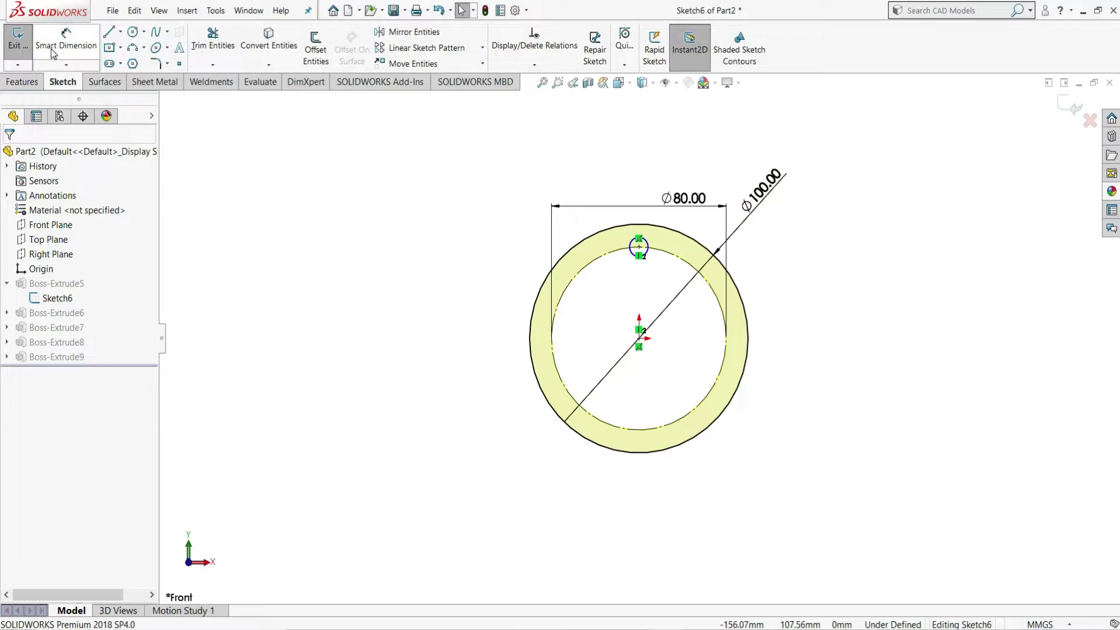
Dimension the diameter of the small hole circle on the construction circle to 6 mm.
left_click(66, 39)
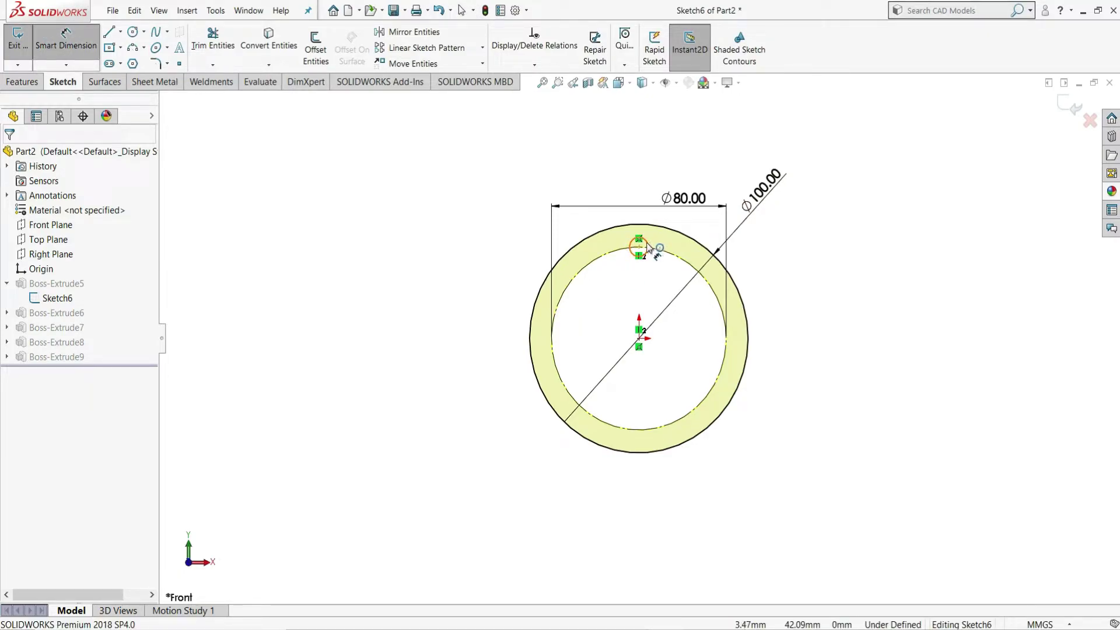
left_click(663, 224)
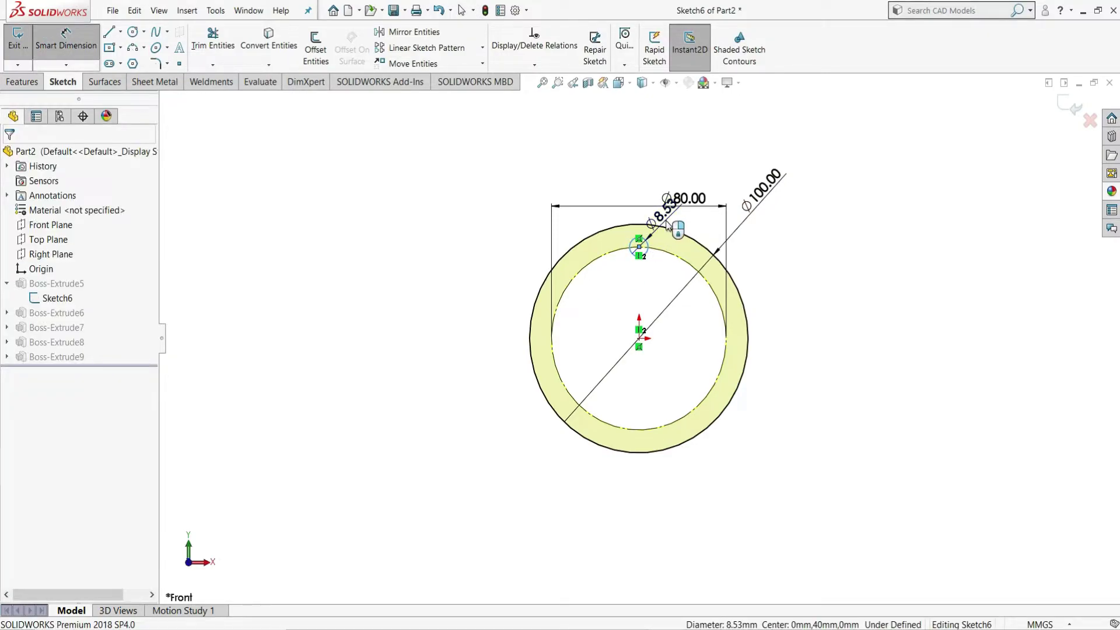
left_click(668, 226)
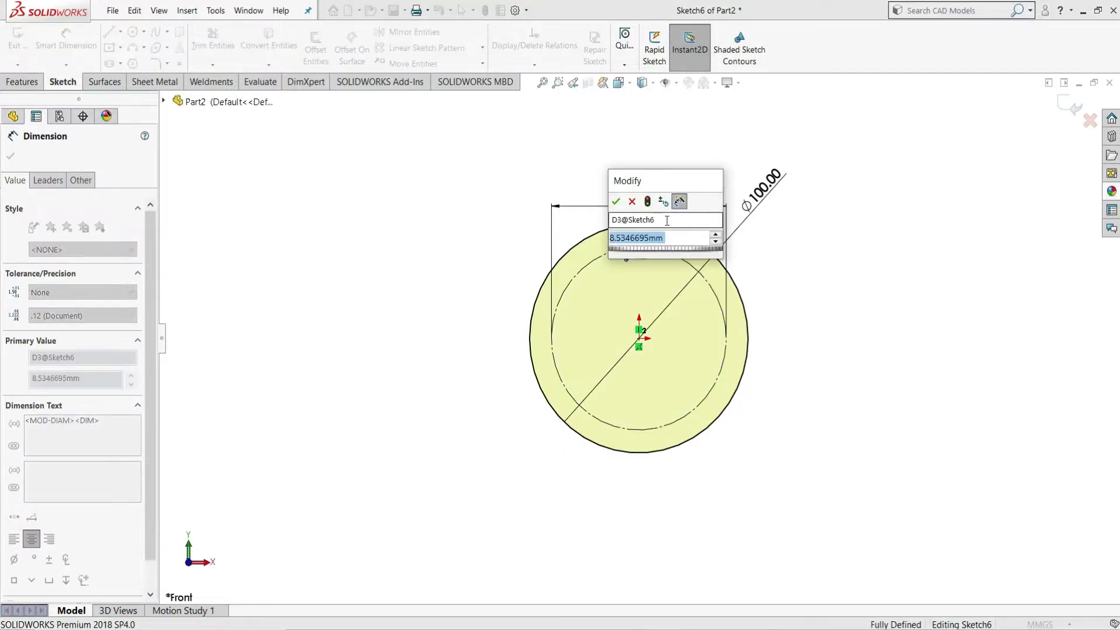
key("Return")
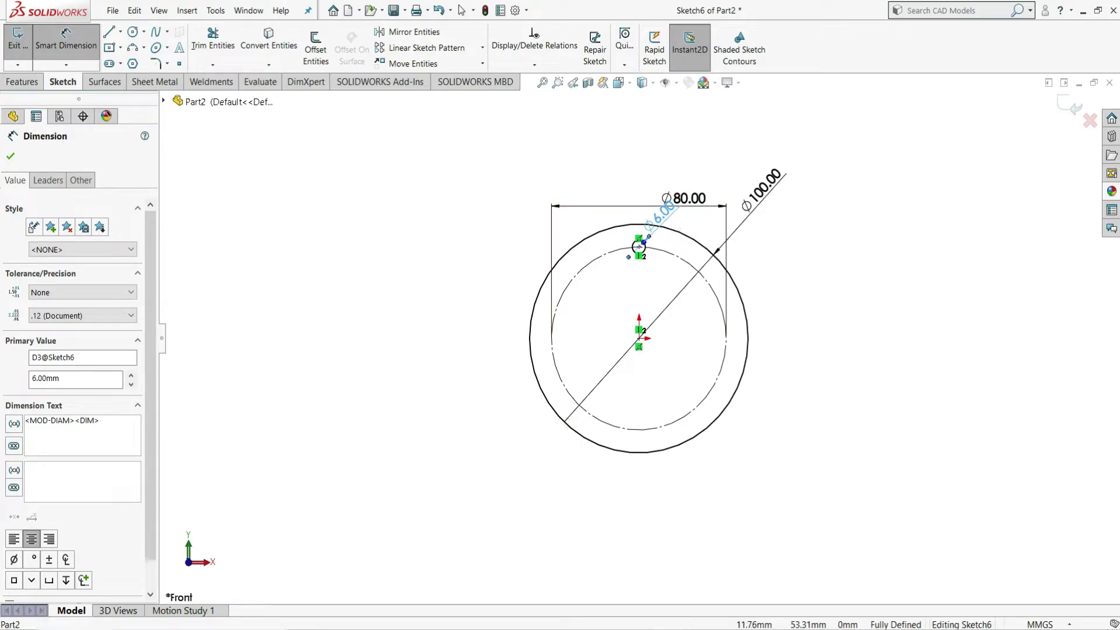
key("Escape")
Change the small hole circle's diameter dimension to 8 mm and leave the dimensioning command.
double_click(664, 217)
type("8")
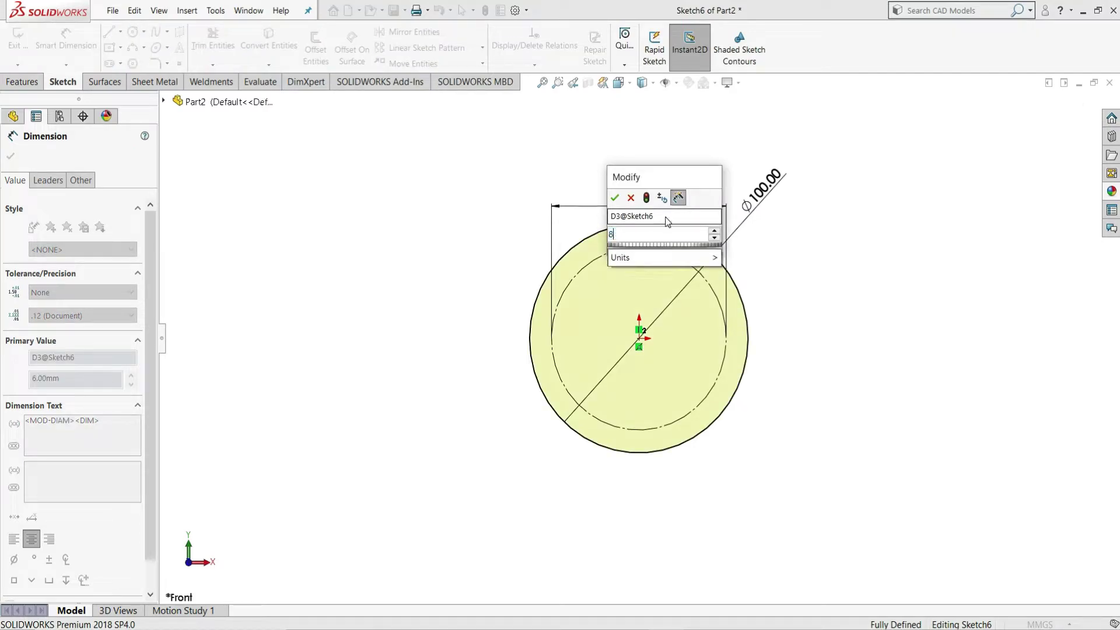
key("Return")
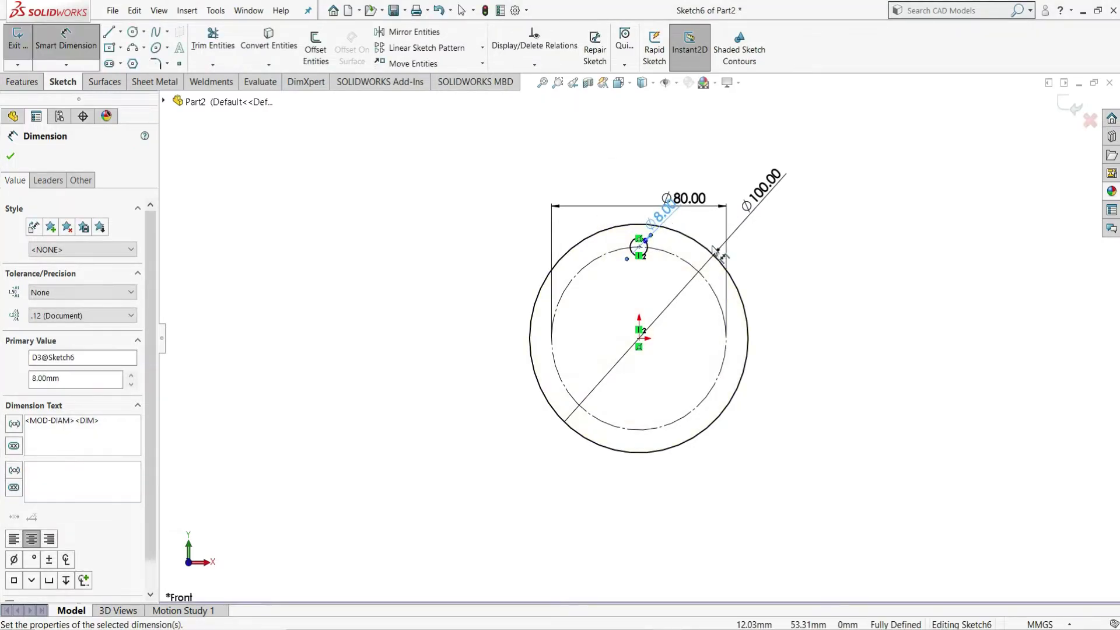
right_click(808, 240)
key("Escape")
key("Escape")
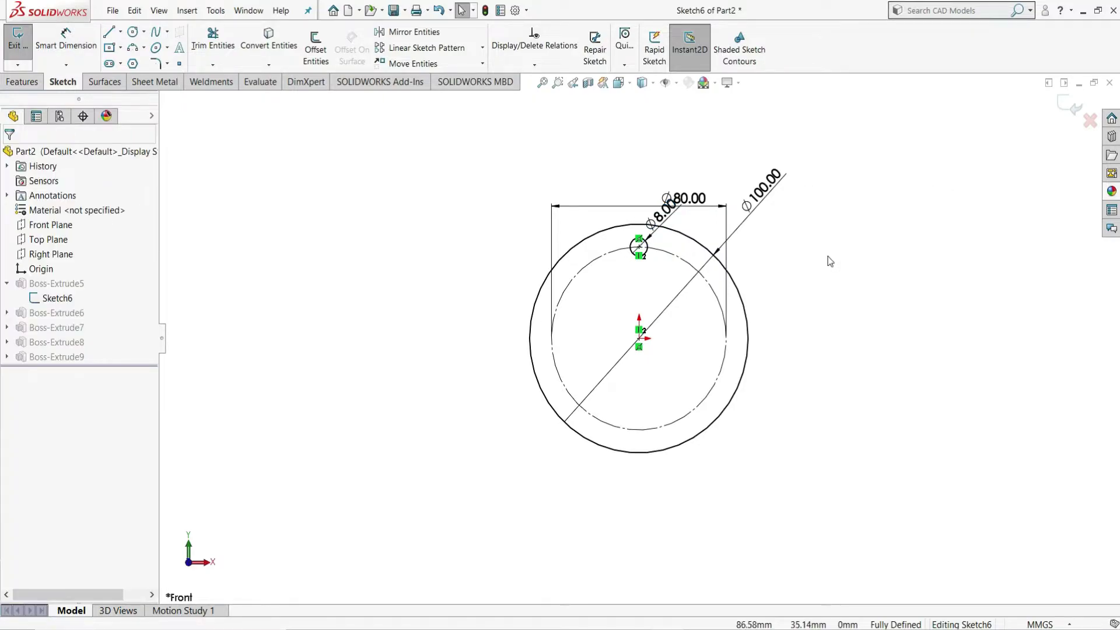
scroll(661, 266, "down", 1)
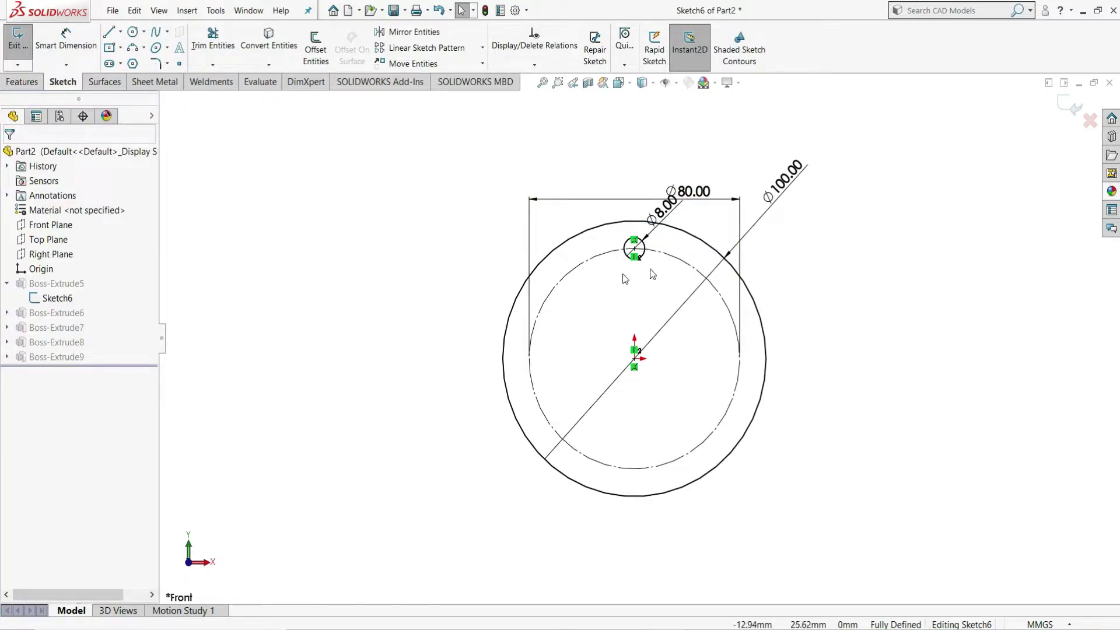
Circular-pattern the 8 mm hole circle about the origin with 5 equally spaced instances over 360 degrees.
left_click(483, 48)
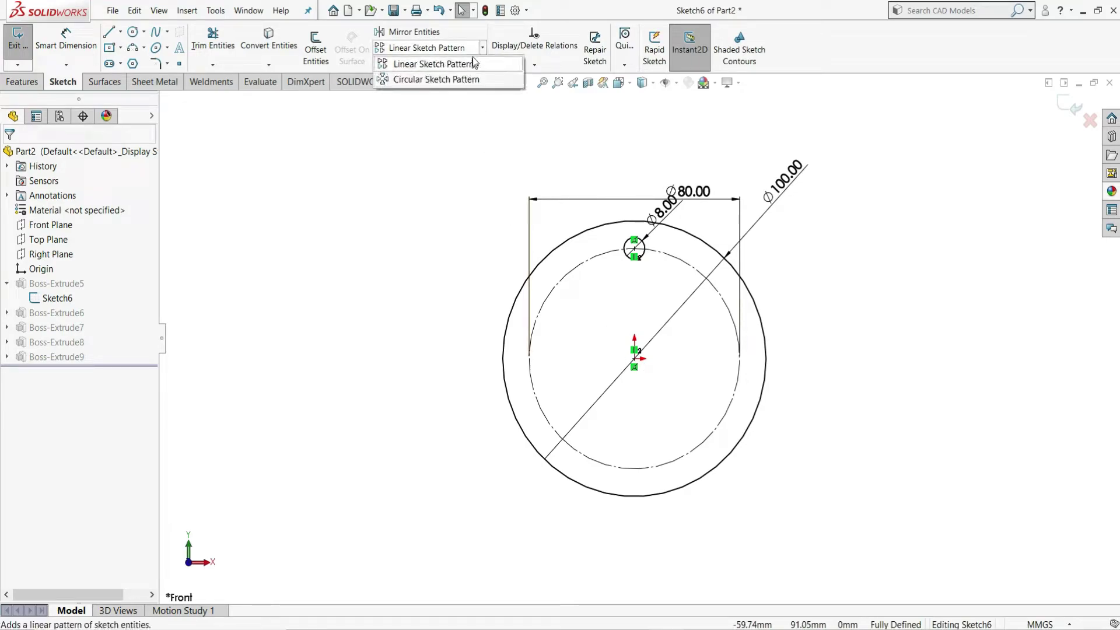
left_click(425, 80)
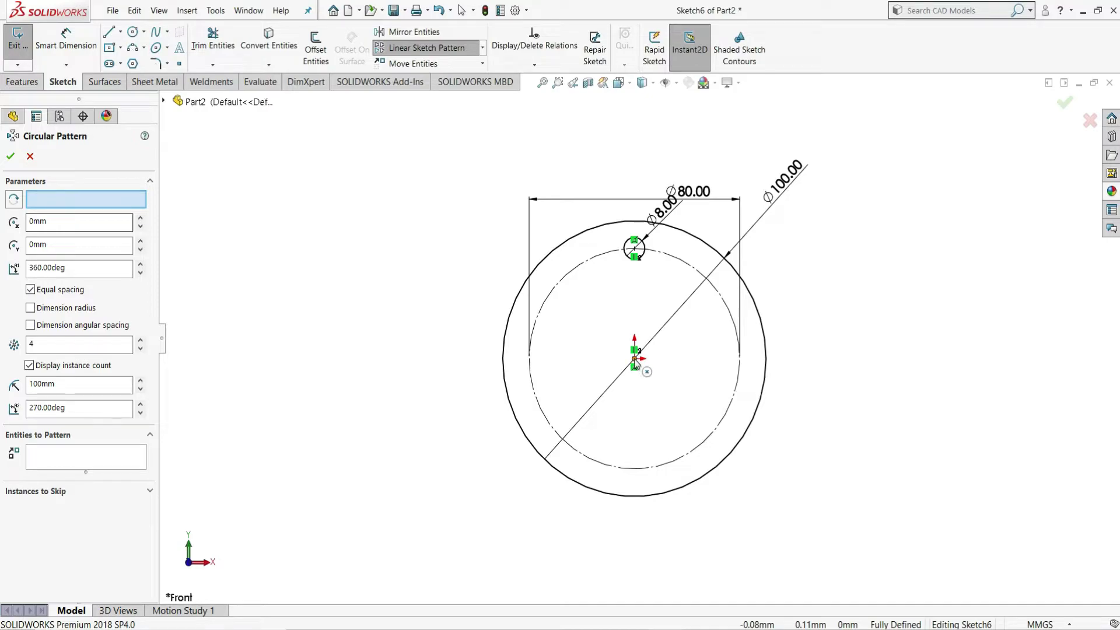
left_click(56, 200)
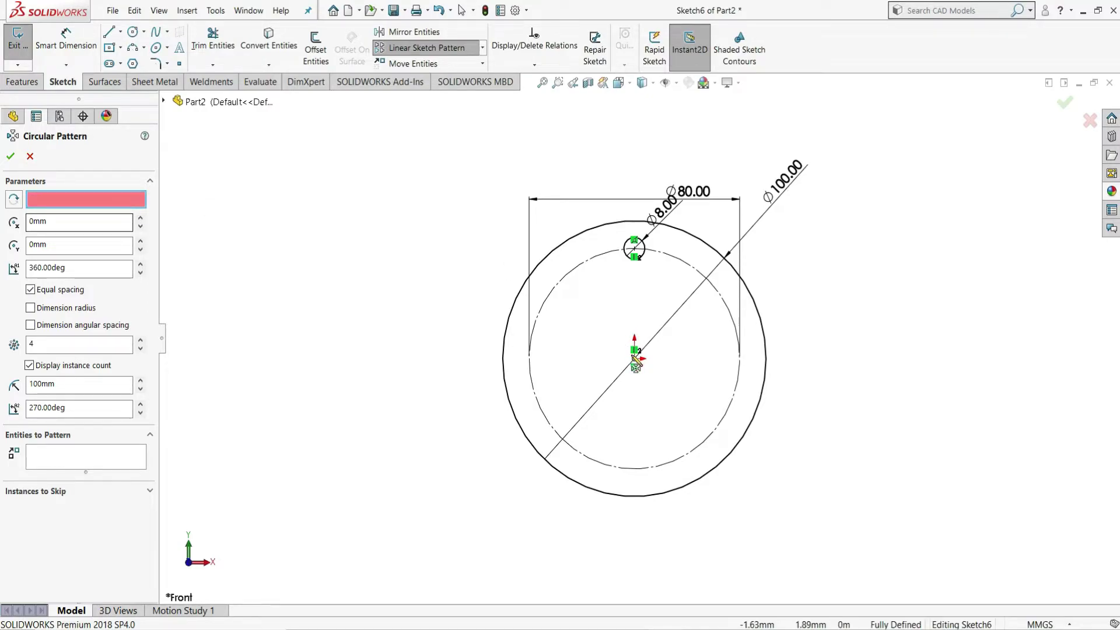
left_click(635, 361)
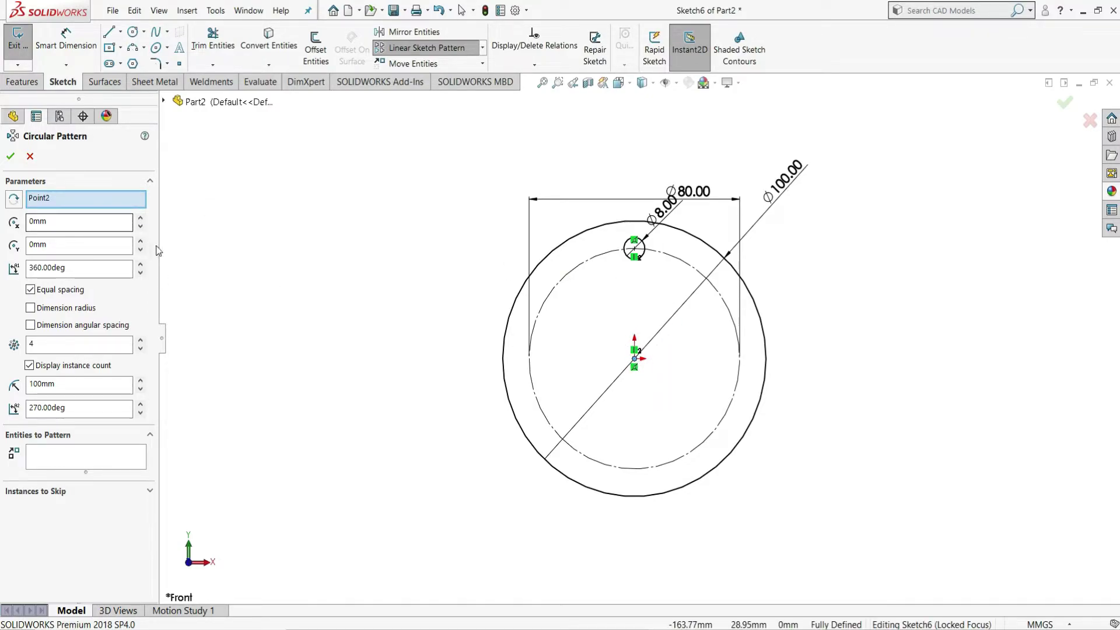
left_click(59, 453)
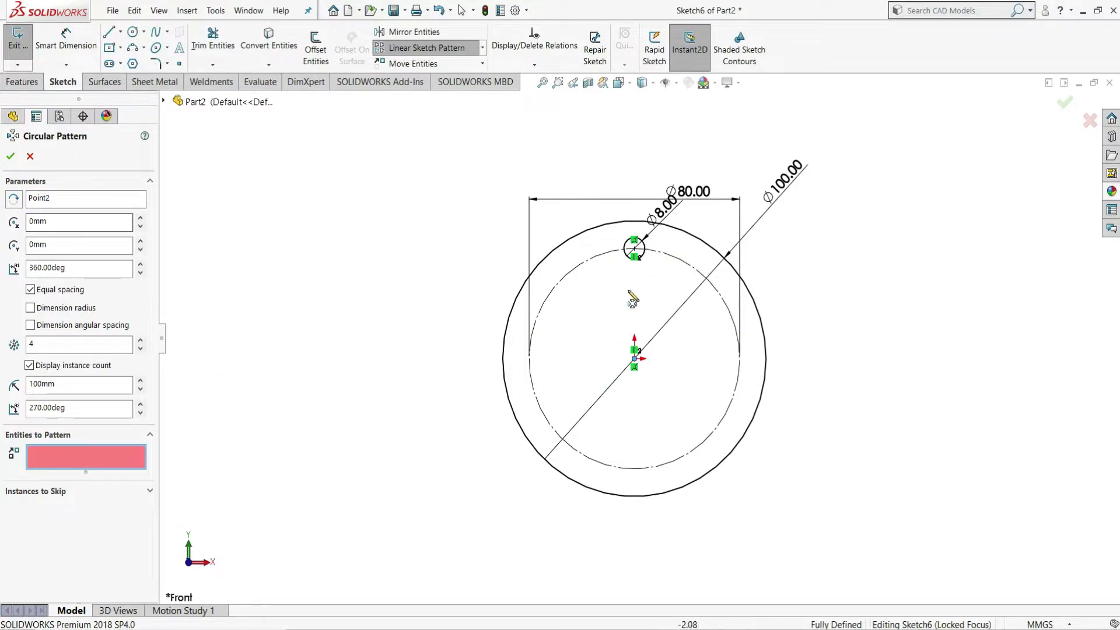
left_click(645, 252)
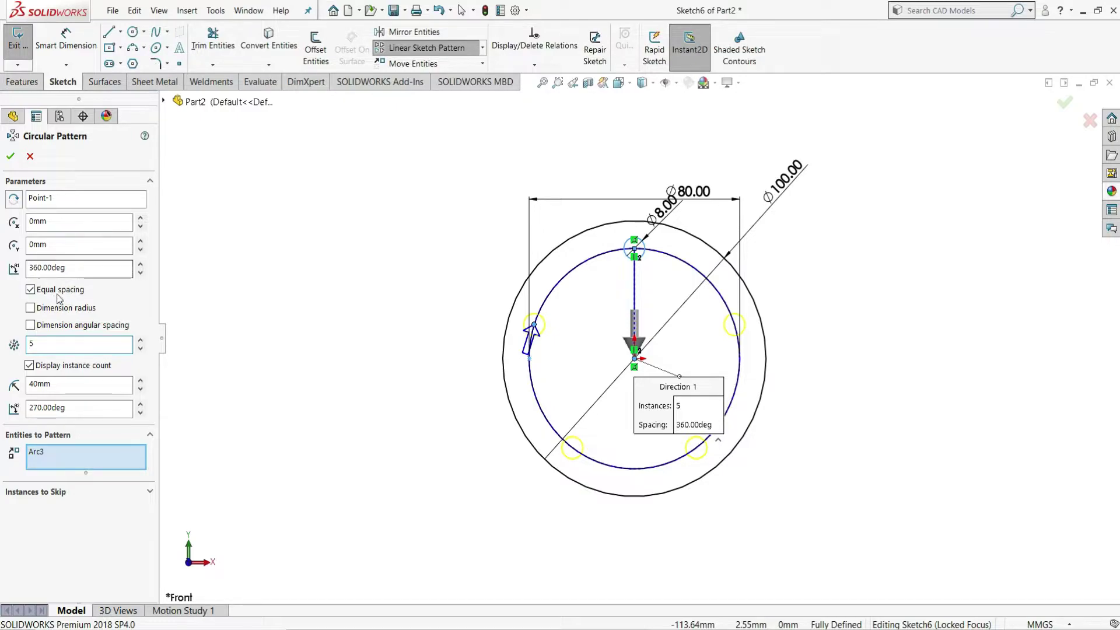
left_click(9, 157)
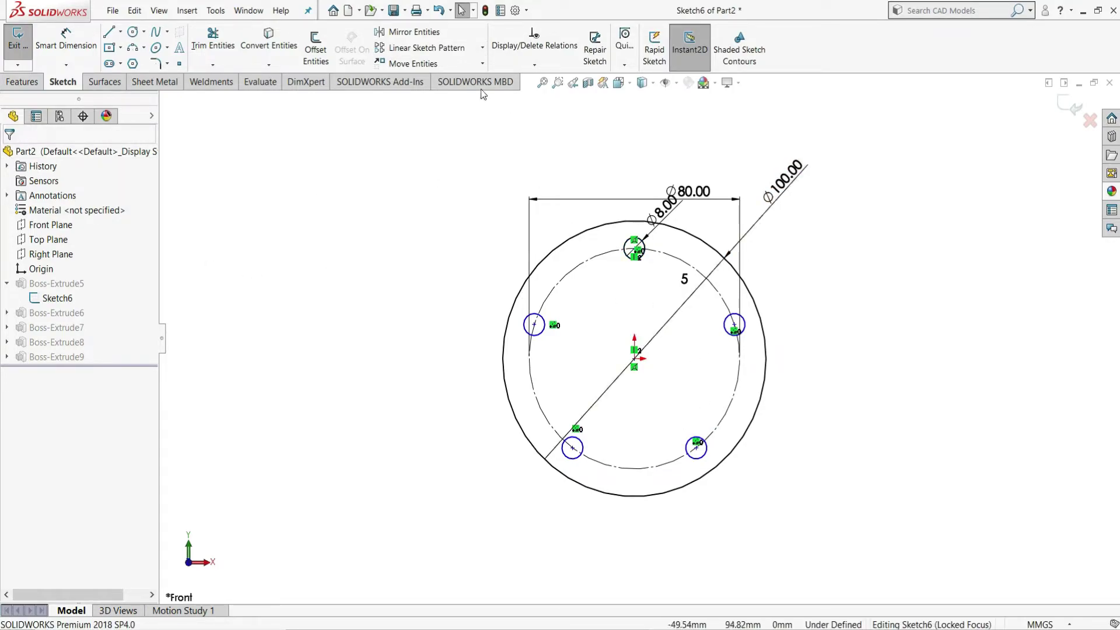
Fully define all entities in the flange sketch with automatically calculated dimensions and exit the sketch.
left_click(545, 65)
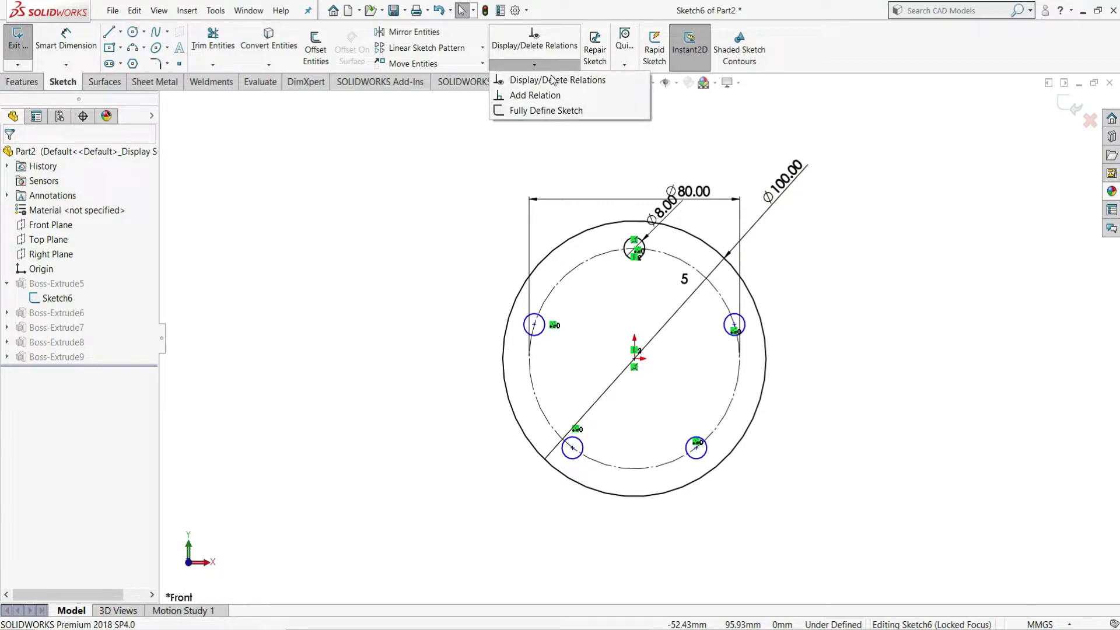
left_click(538, 111)
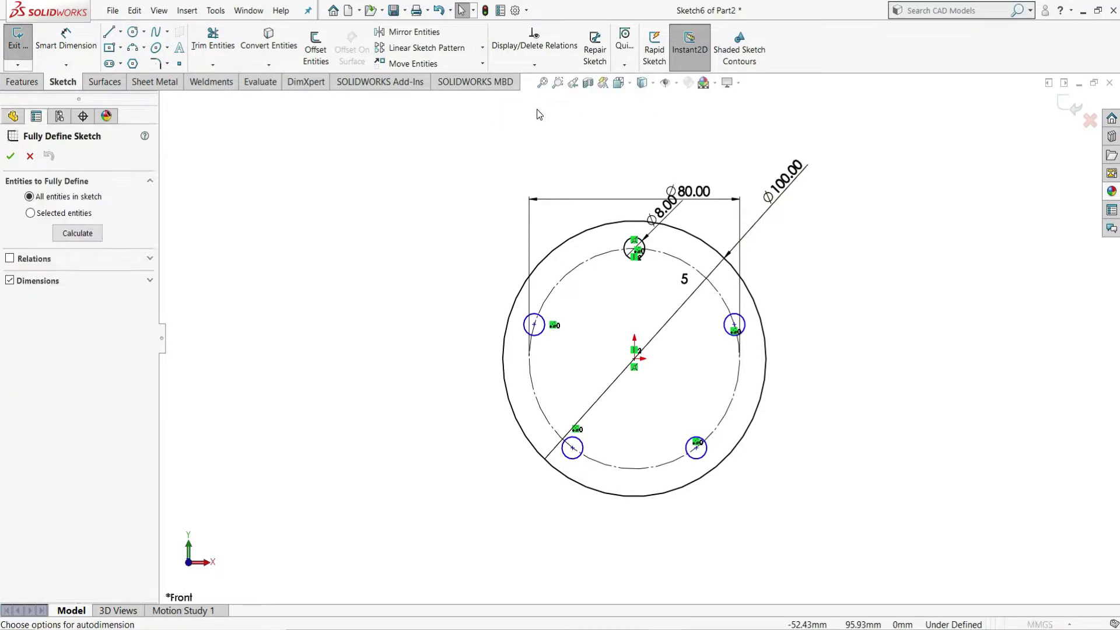
left_click(58, 235)
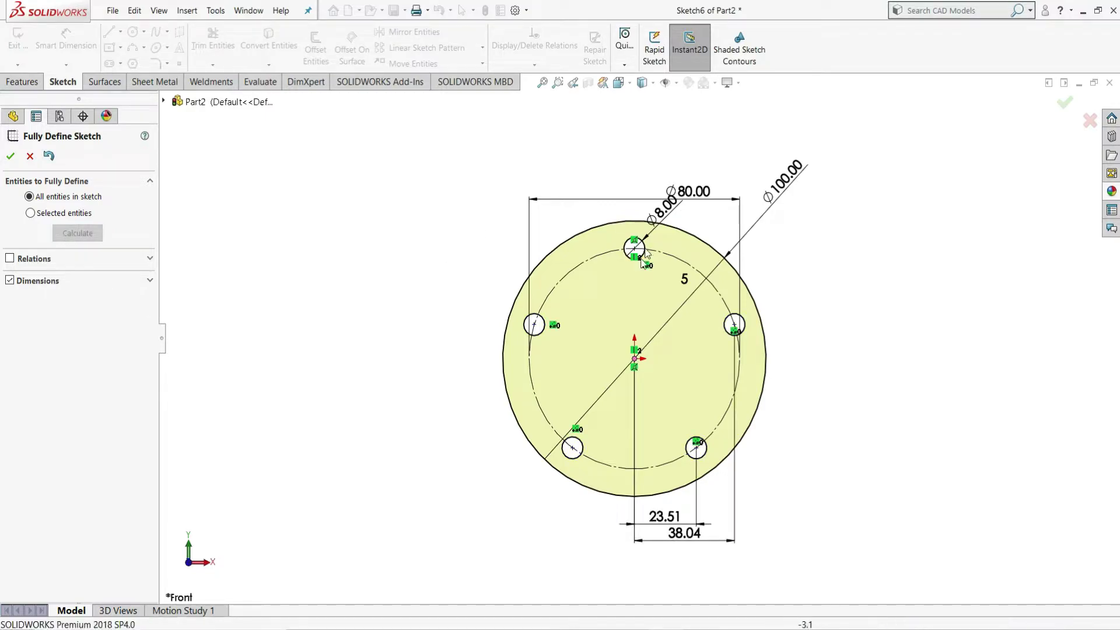
left_click(9, 157)
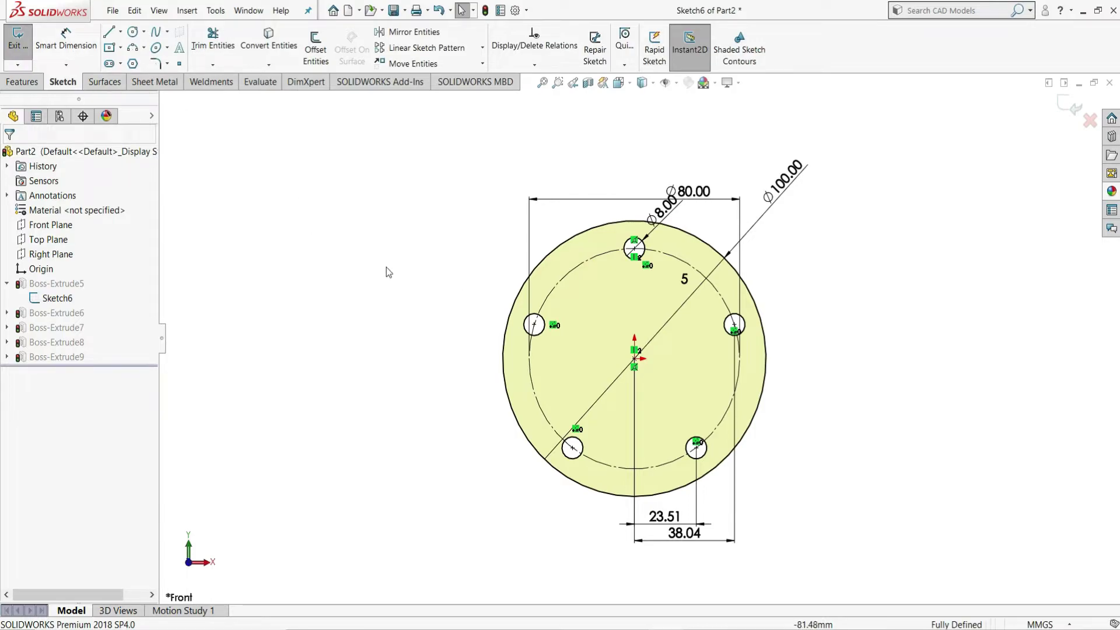
left_click(14, 41)
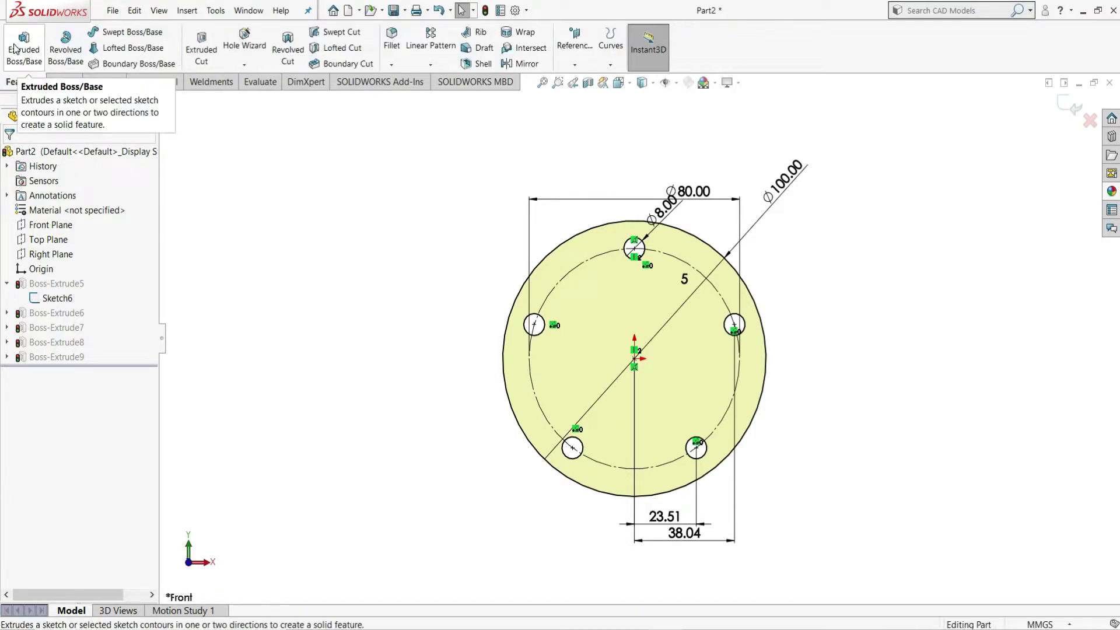
Start a sketch on the free end face of the long shaft and convert its circular edge into sketch geometry.
middle_click_drag(881, 199, 432, 344)
middle_click_drag(632, 280, 841, 360)
scroll(759, 336, "down", 2)
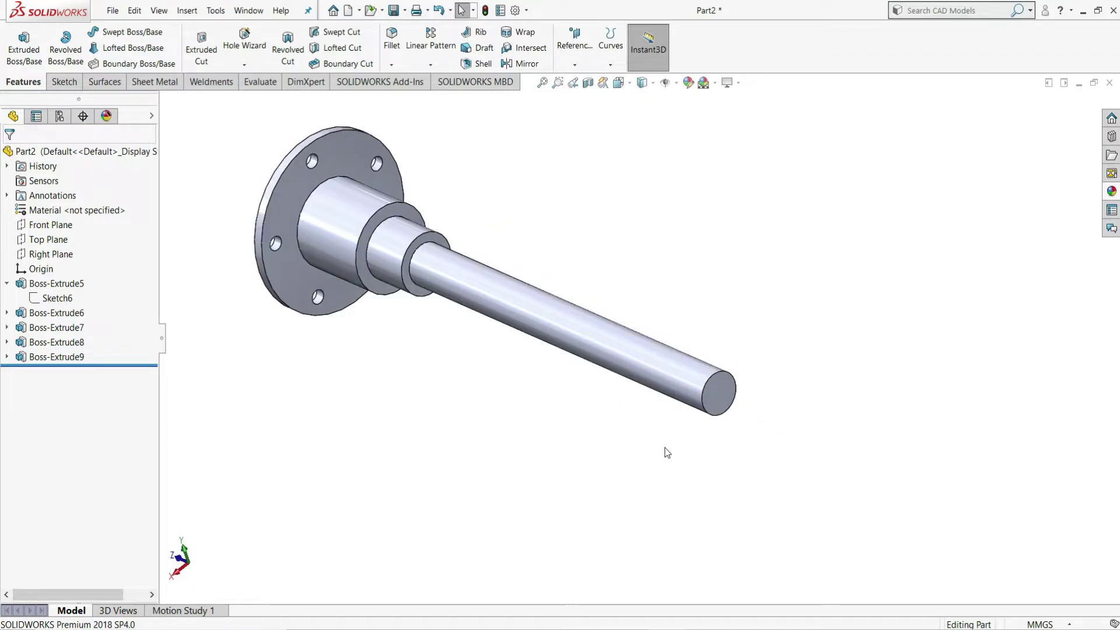
left_click(722, 392)
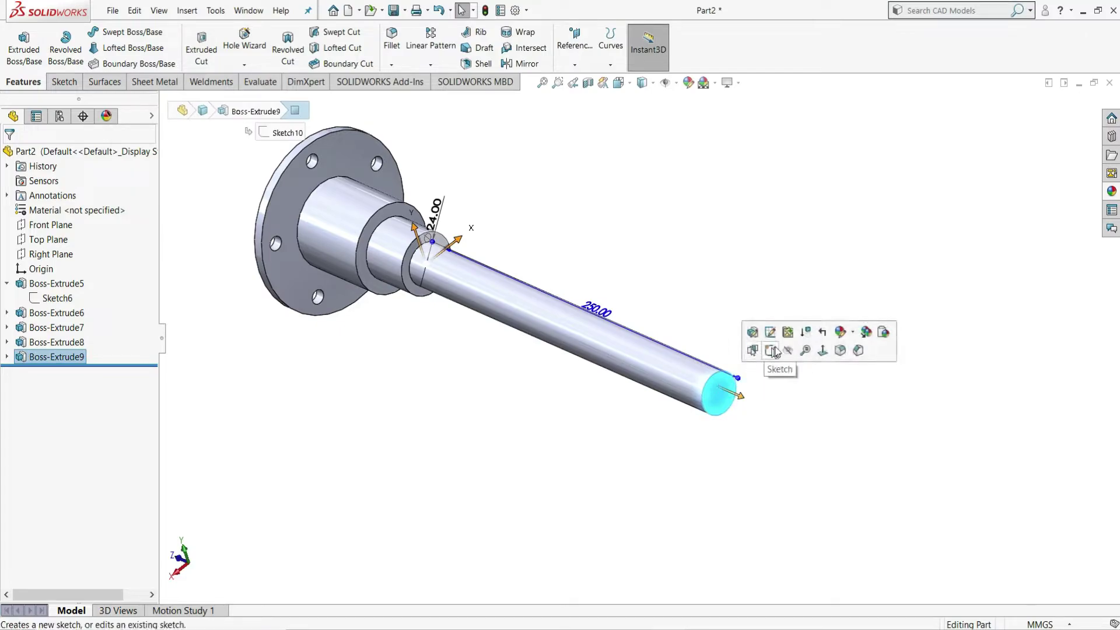
left_click(771, 350)
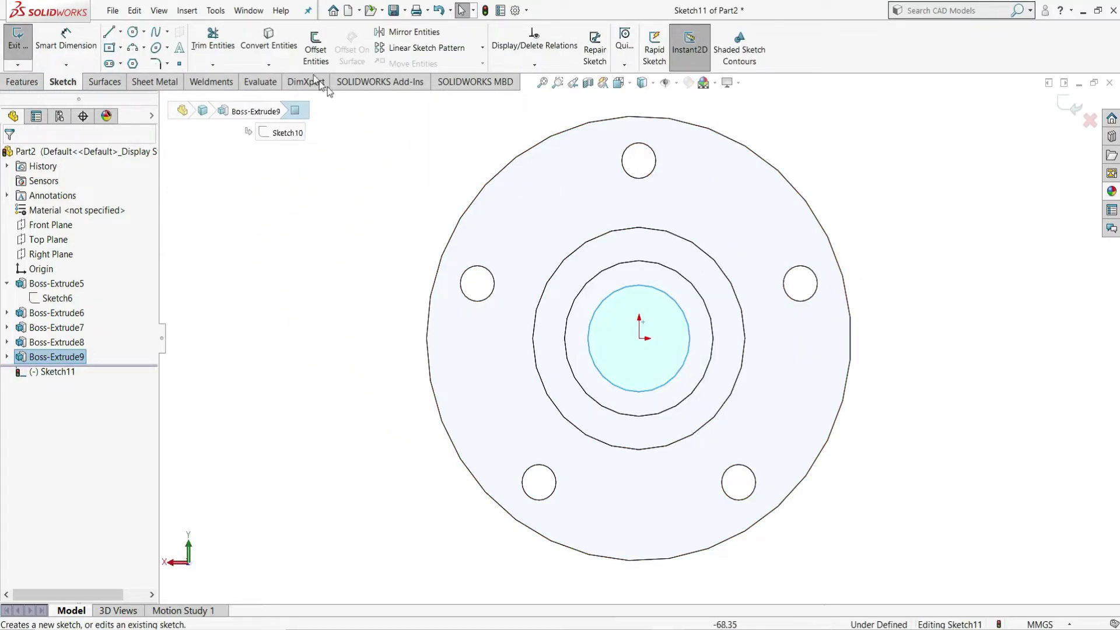
left_click(269, 46)
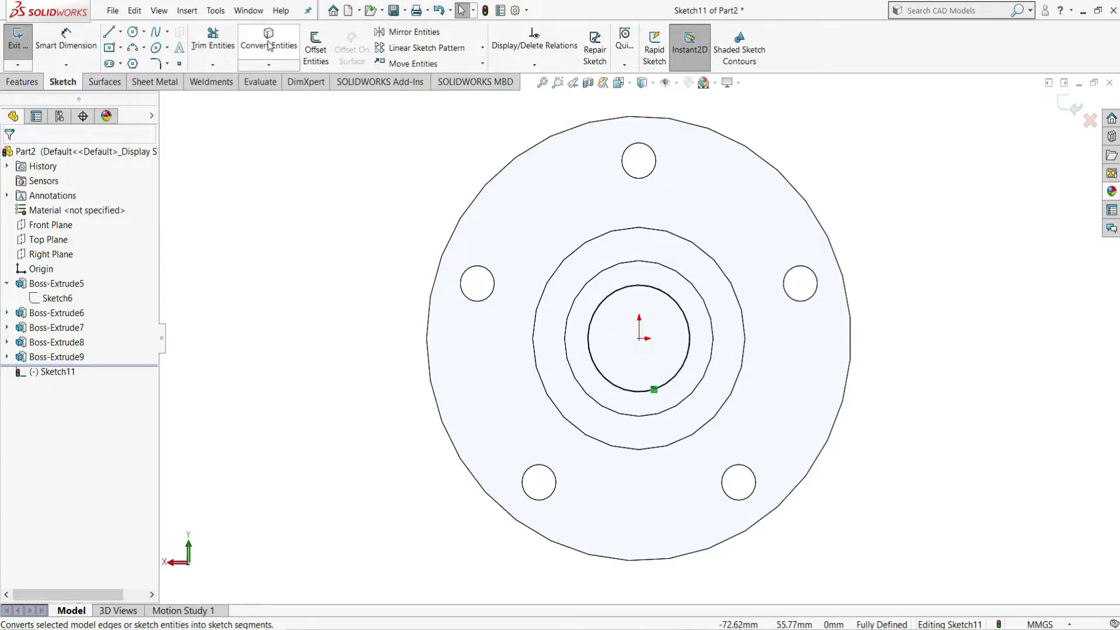
Offset the converted shaft-end circle outward by 1 mm.
middle_click_drag(710, 363, 730, 412)
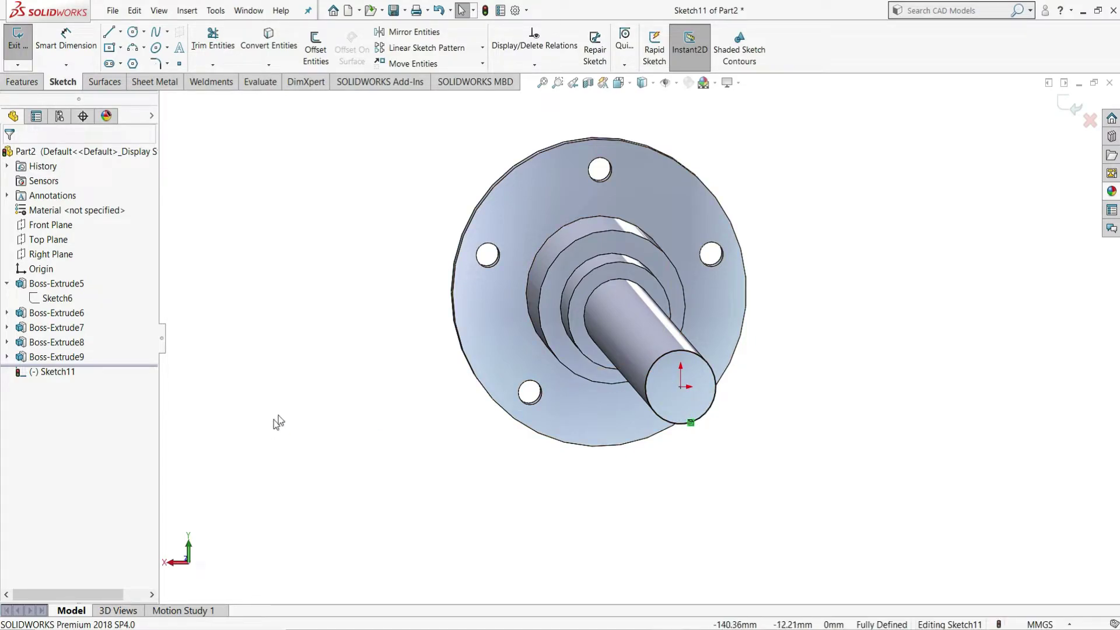
left_click(322, 36)
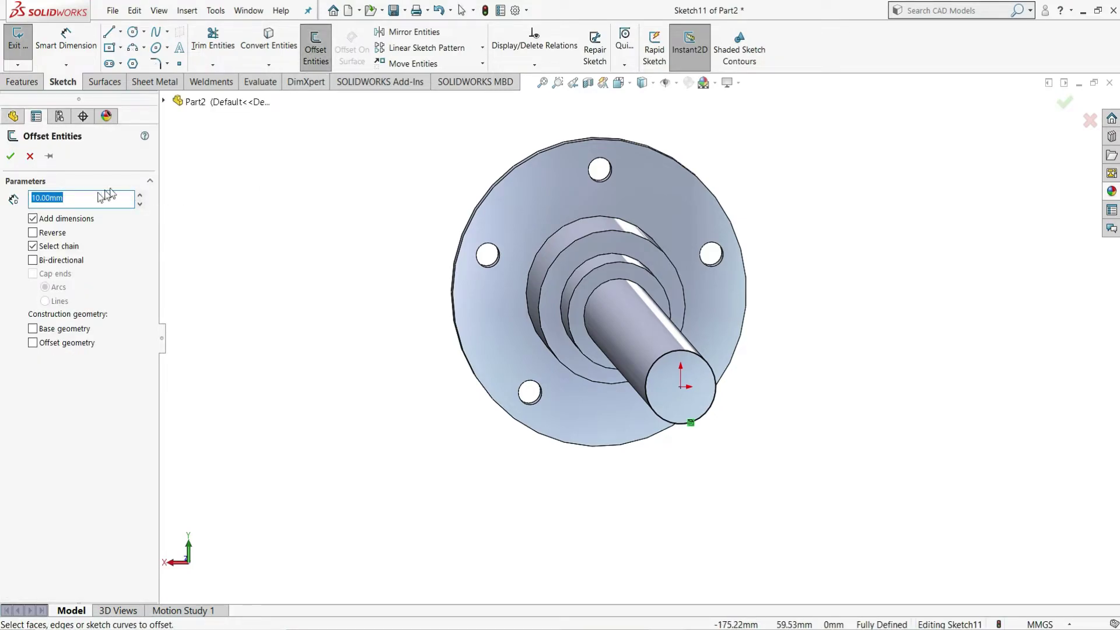
type("1")
key("Return")
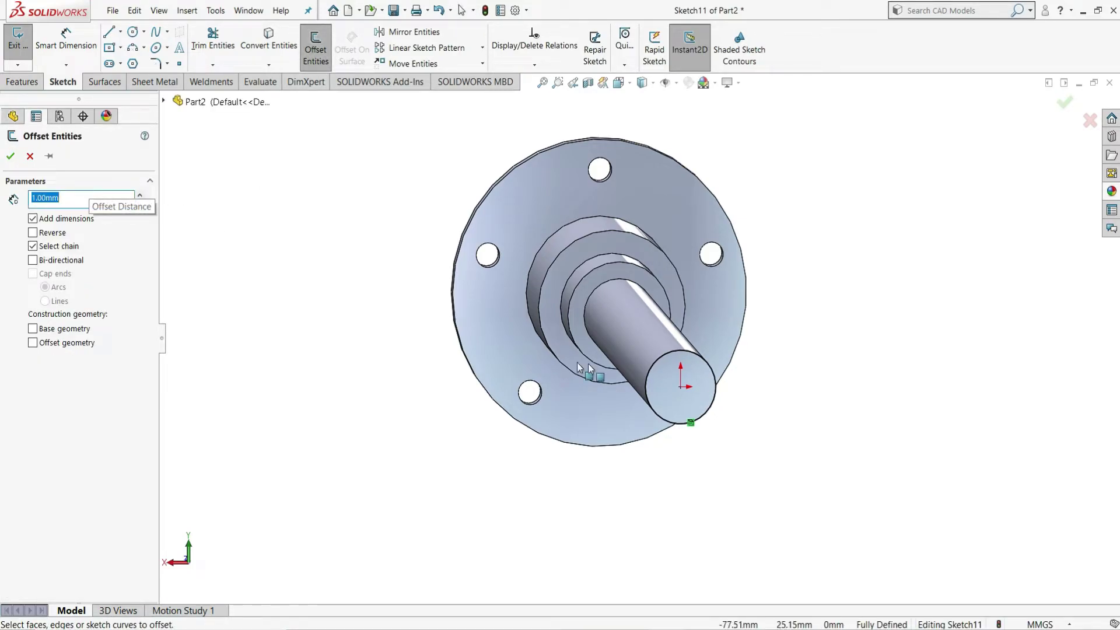
left_click(653, 365)
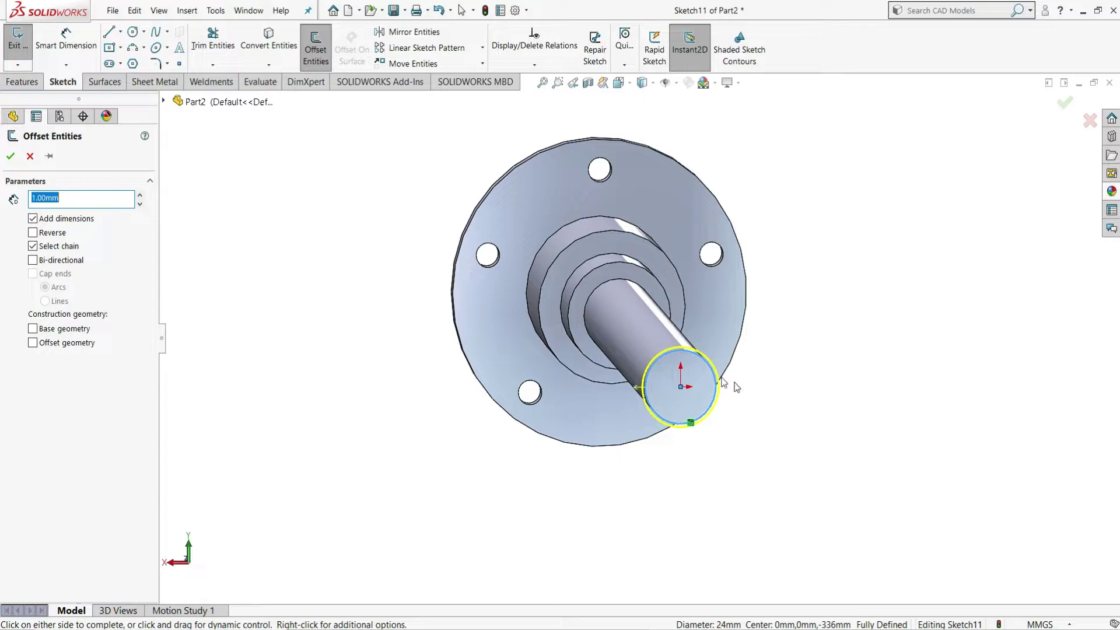
scroll(736, 387, "down", 5)
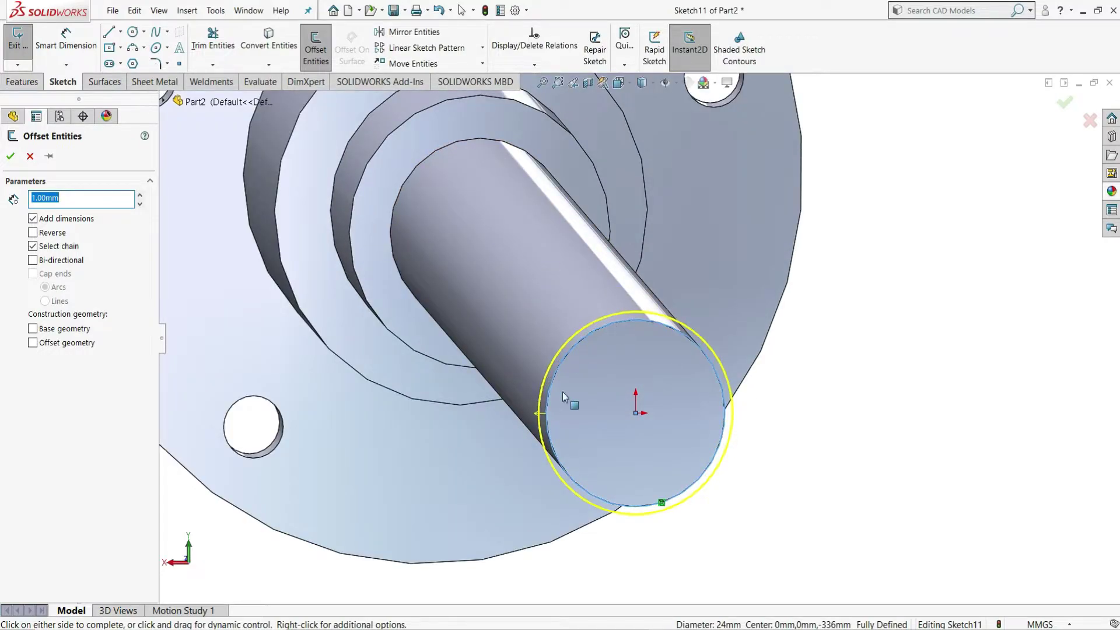
left_click(519, 421)
left_click(10, 156)
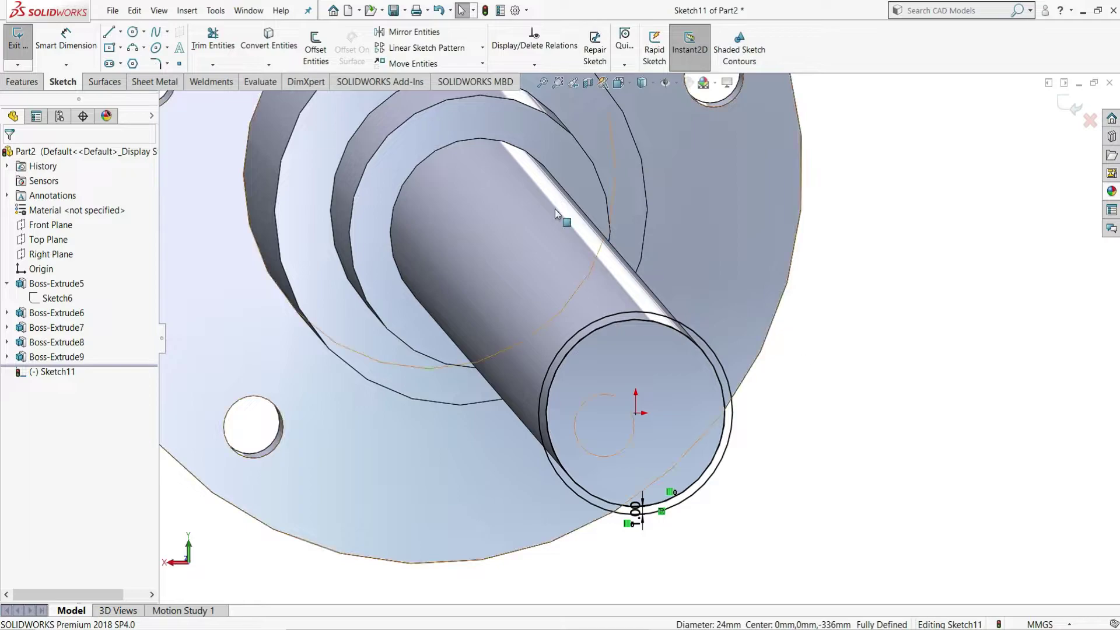
Extrude the ring sketch 30 mm back along the shaft toward the flange, merged with the body.
left_click(23, 82)
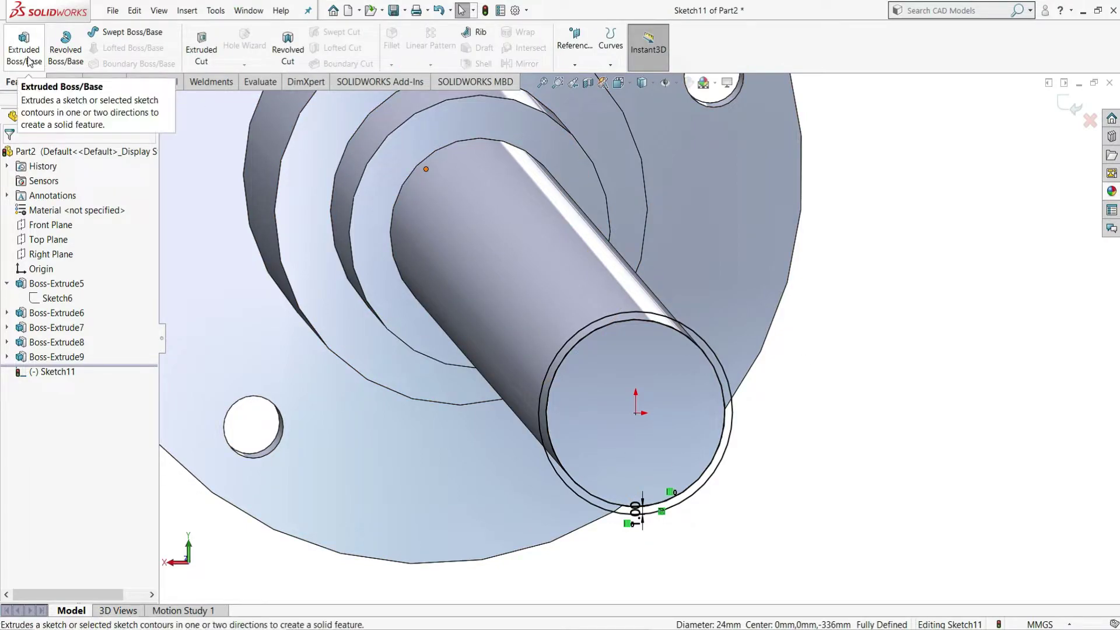
left_click(27, 56)
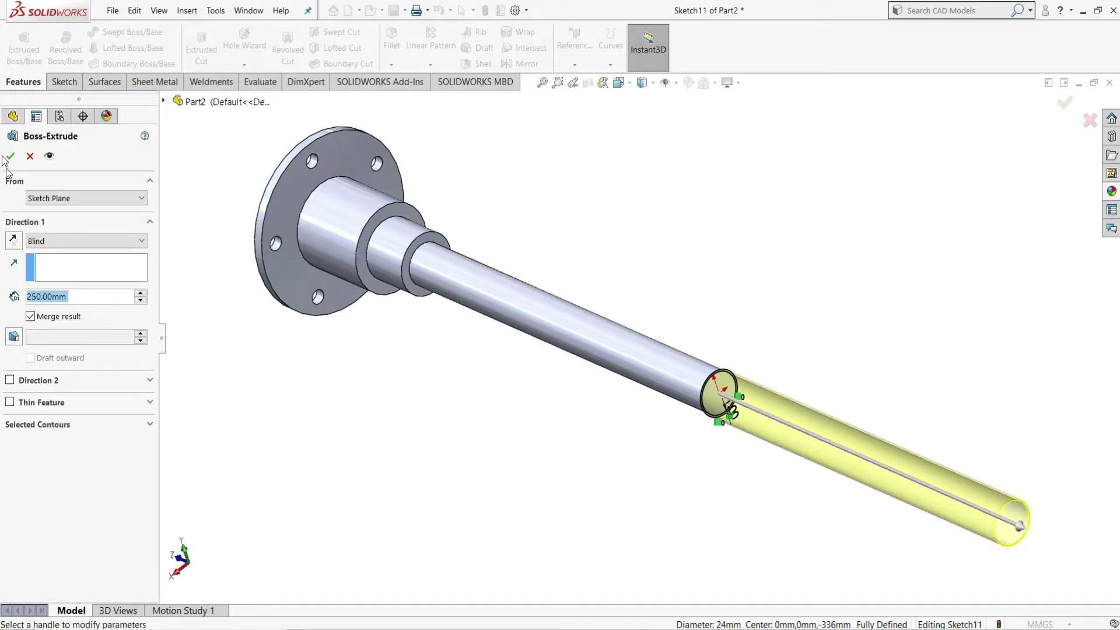
left_click(18, 241)
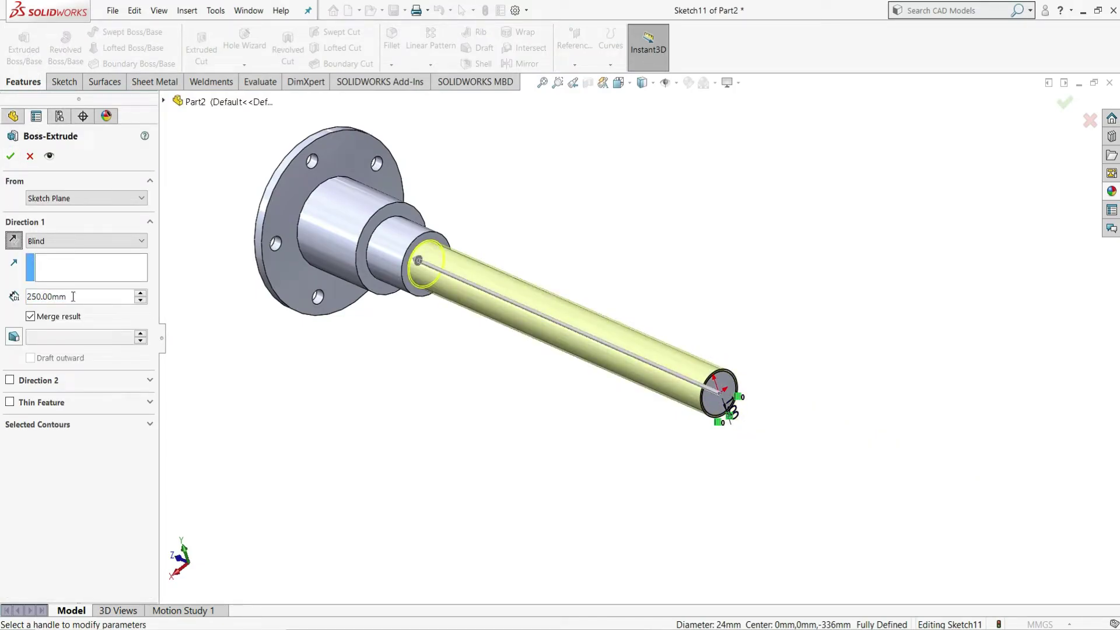
type("30")
key("Return")
scroll(689, 374, "down", 2)
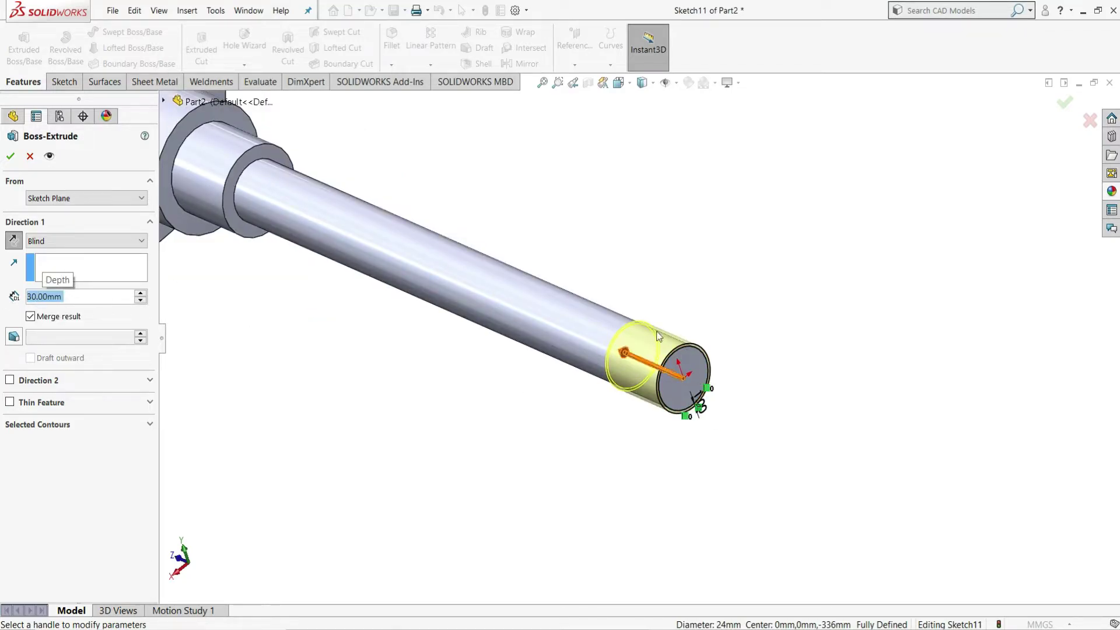
scroll(695, 355, "down", 2)
scroll(756, 357, "down", 2)
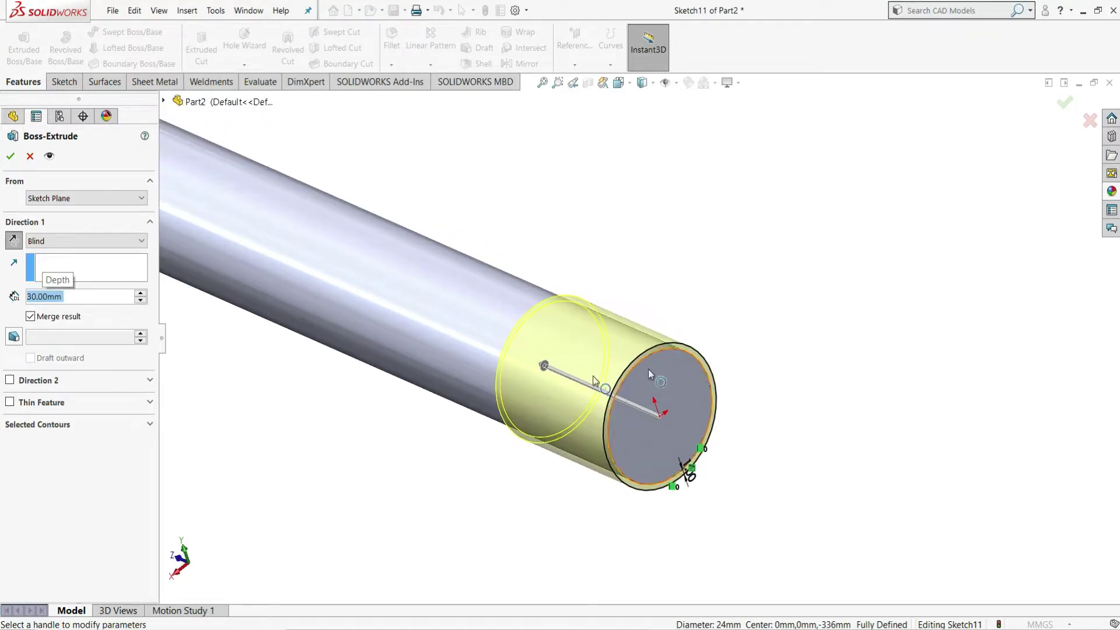
left_click(10, 157)
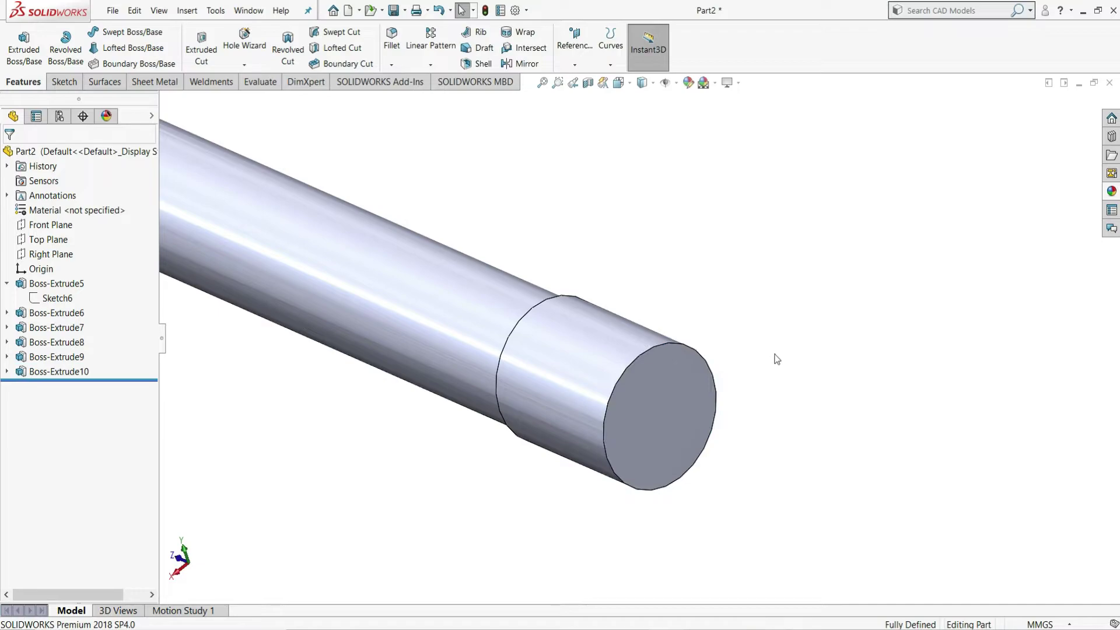
Chamfer both outer circular edges of the shaft-end collar by 1 mm at 45 degrees.
middle_click_drag(776, 357, 589, 268)
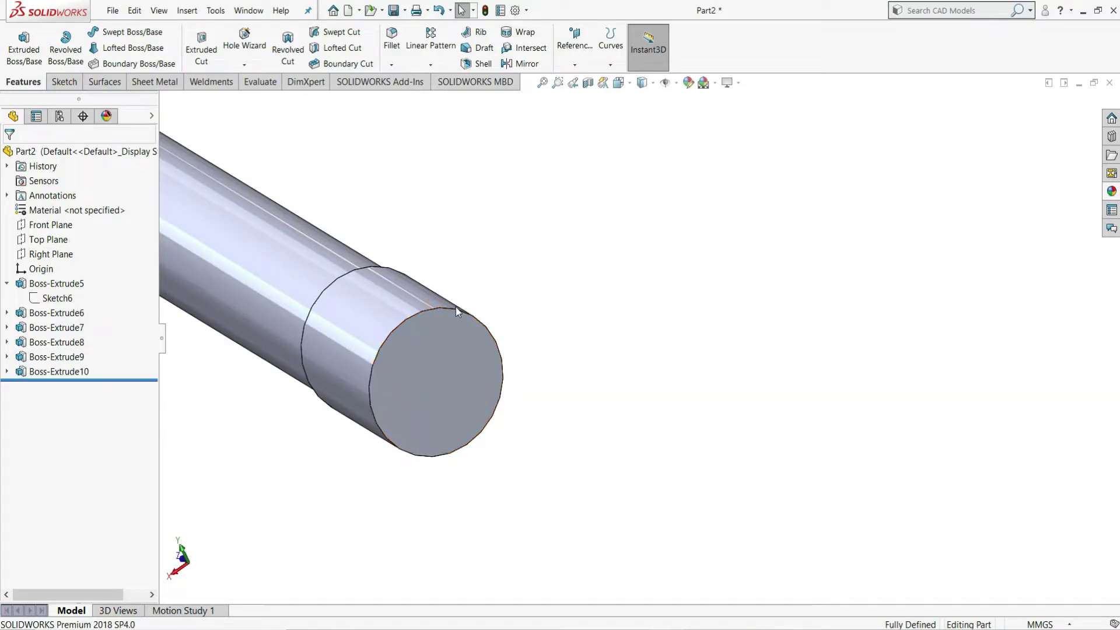
left_click(397, 66)
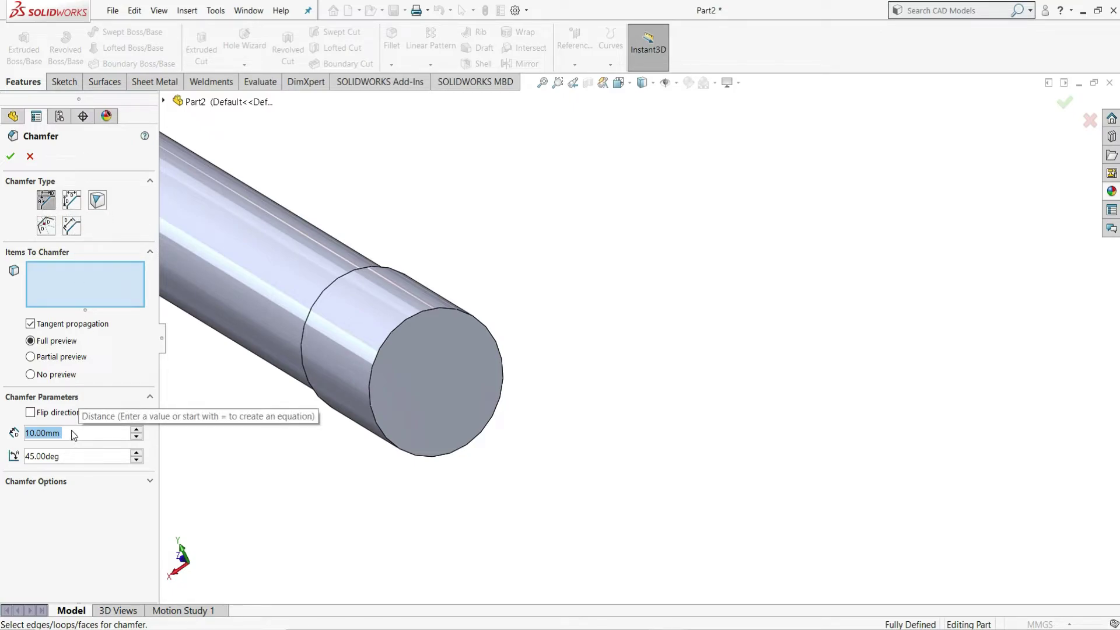
type("1")
key("Return")
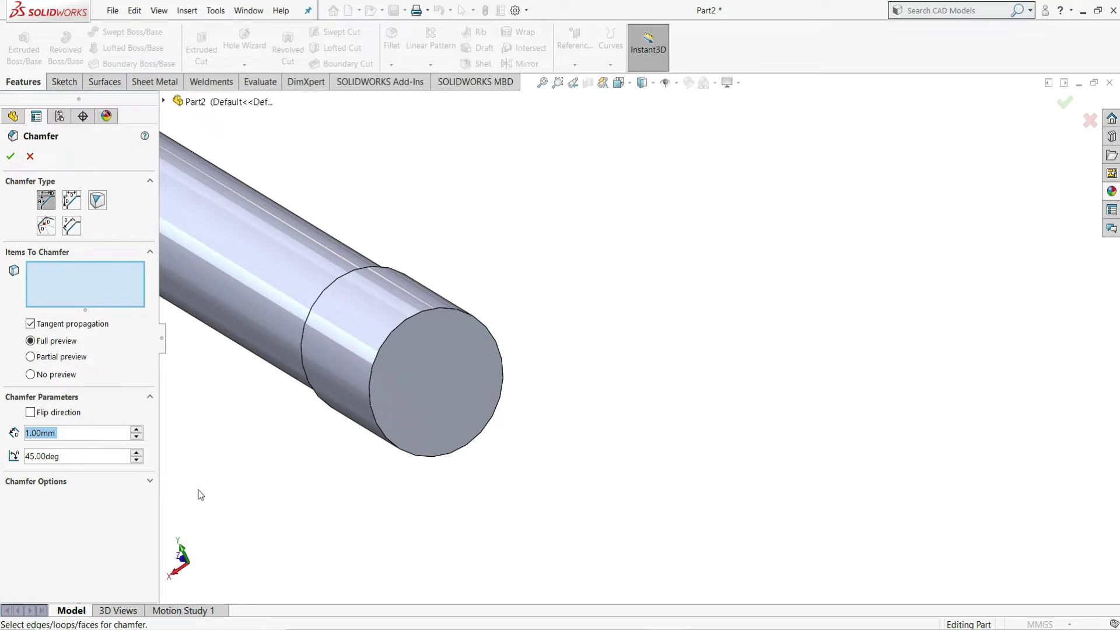
middle_click_drag(607, 337, 785, 324)
left_click(556, 320)
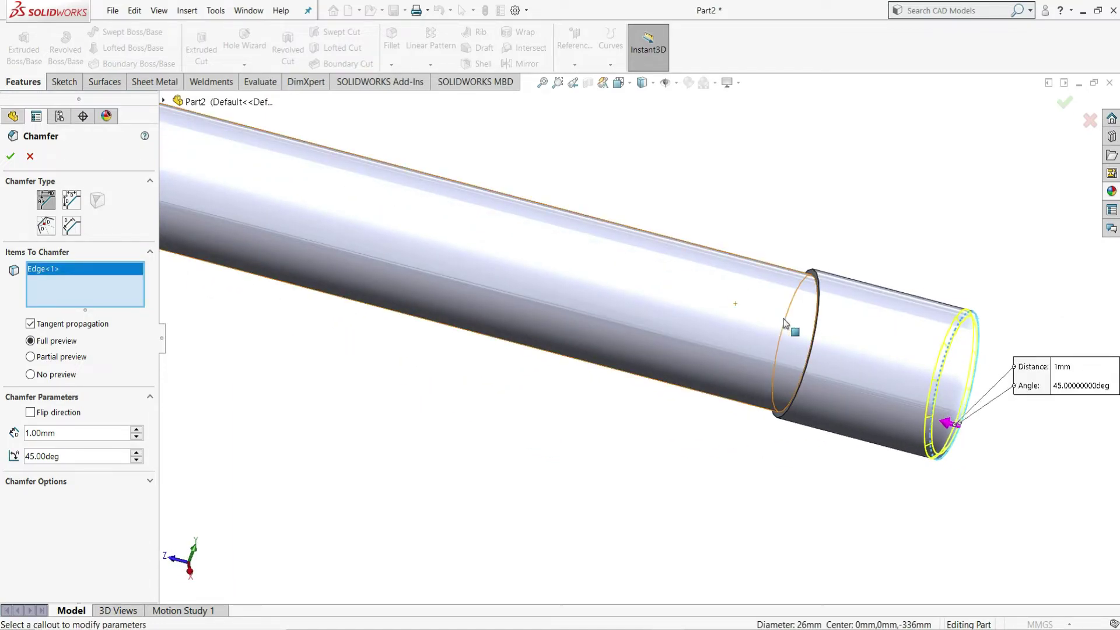
left_click(817, 298)
scroll(762, 284, "up", 3)
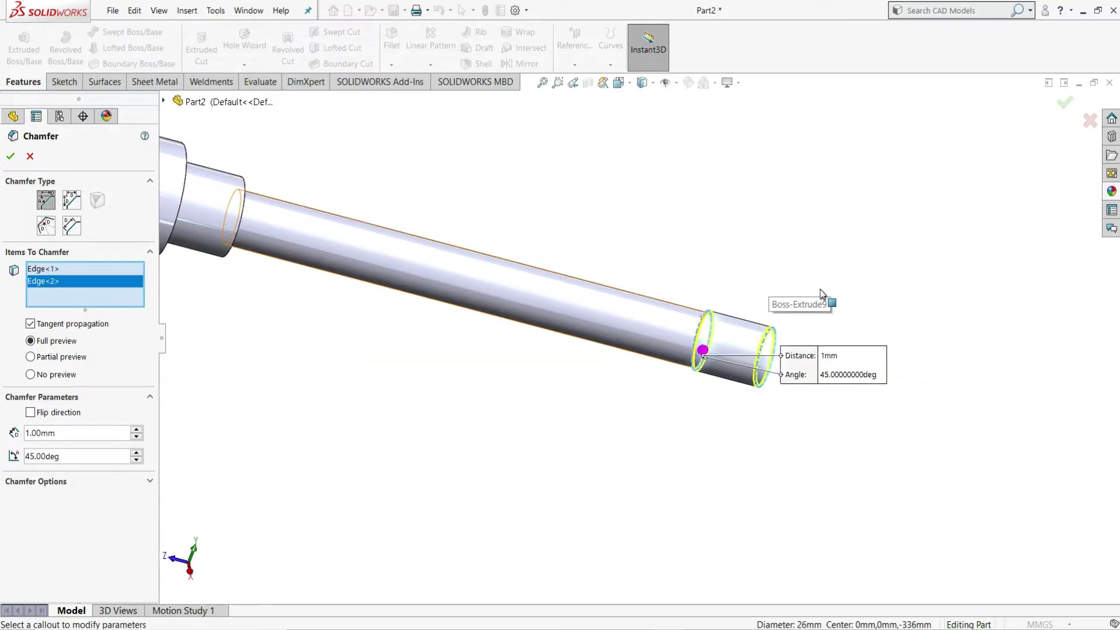
middle_click_drag(841, 318, 619, 352)
scroll(619, 352, "down", 3)
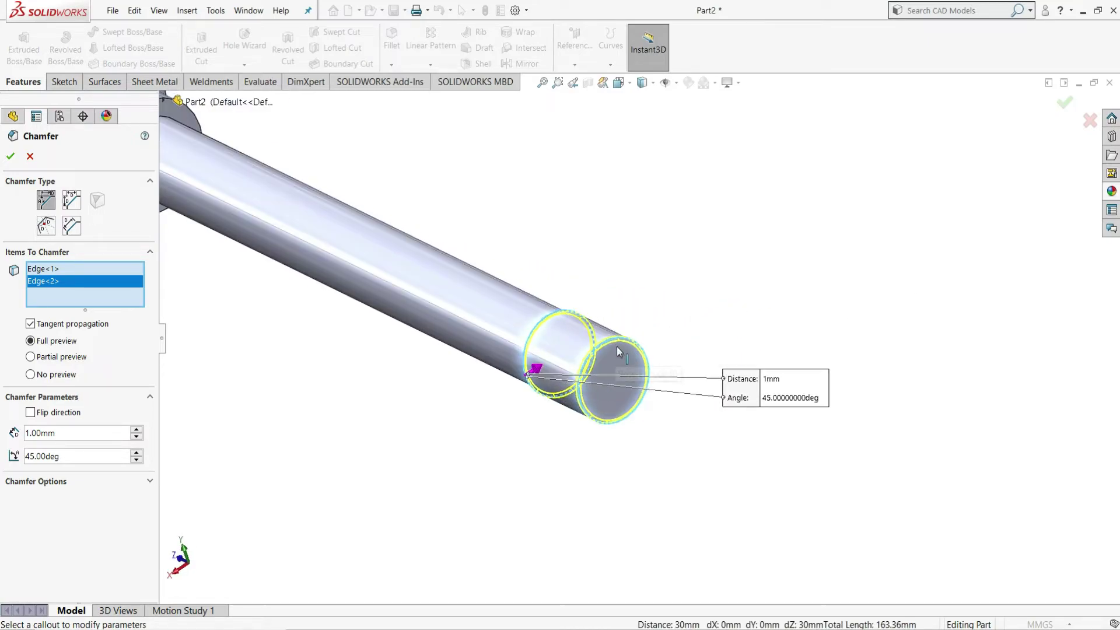
left_click(9, 158)
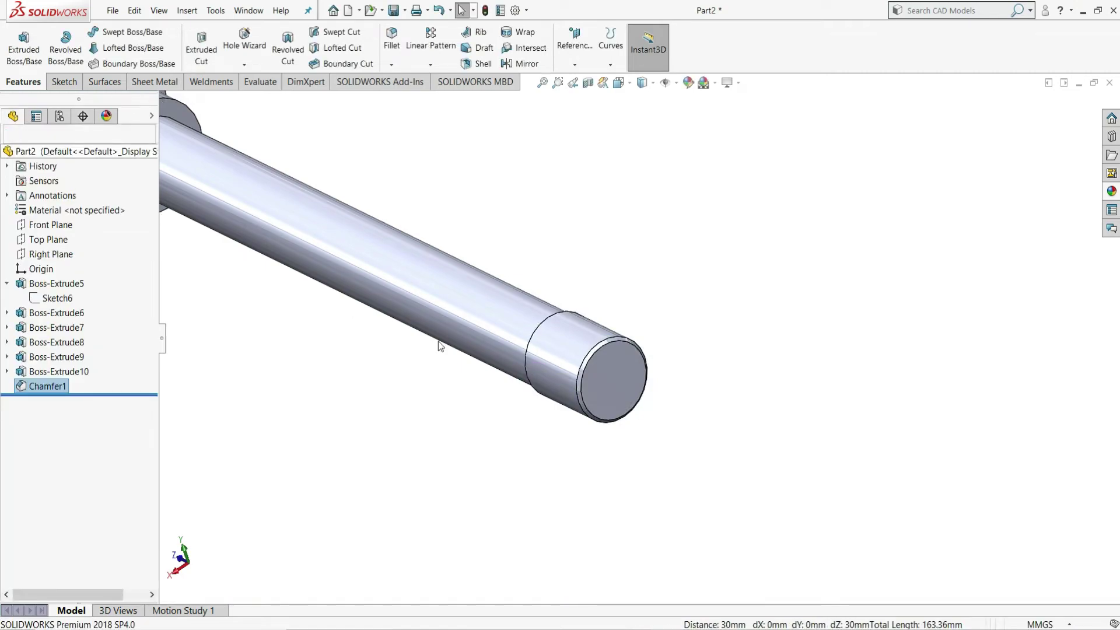
Start a sketch on the free end face of the shaft and convert the collar's 26 mm outer circular edge into sketch geometry.
scroll(534, 265, "up", 3)
middle_click_drag(537, 260, 655, 318)
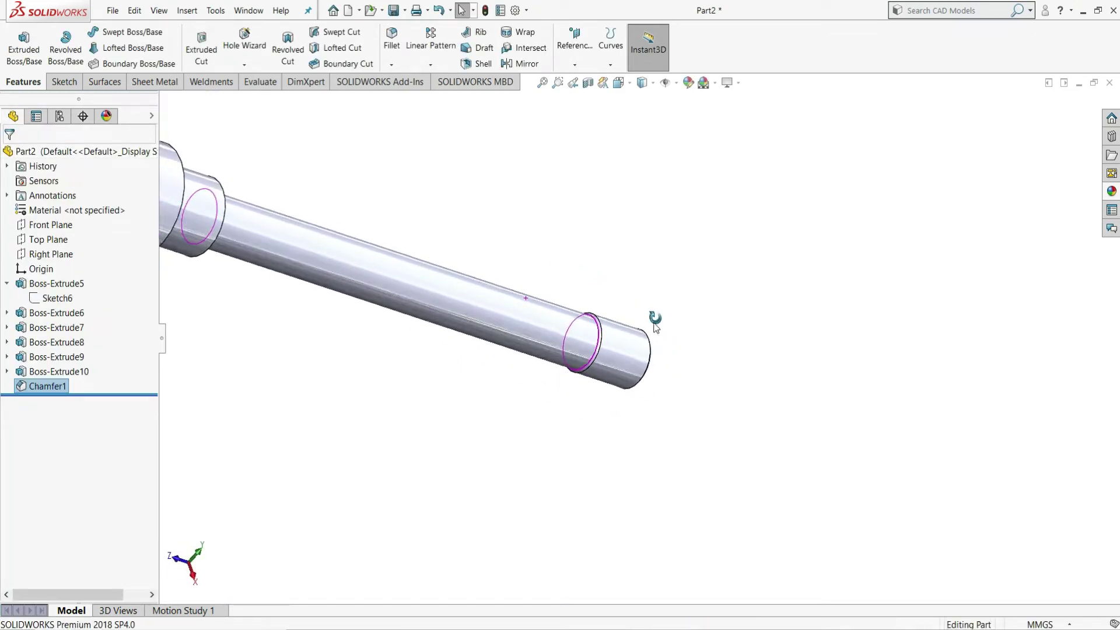
scroll(671, 321, "down", 3)
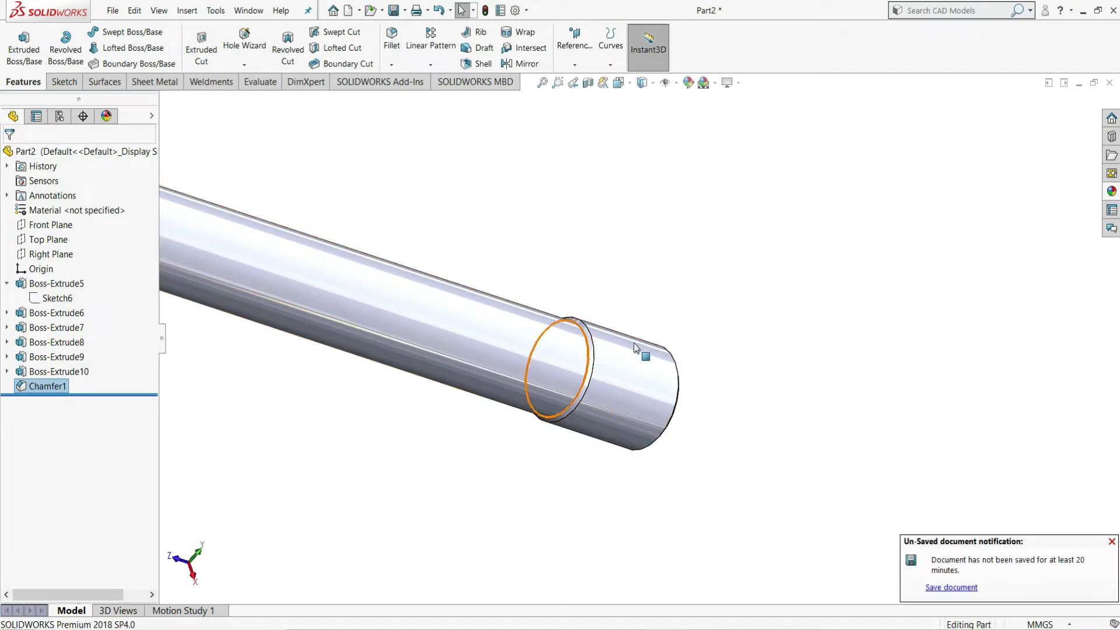
middle_click_drag(700, 355, 756, 322)
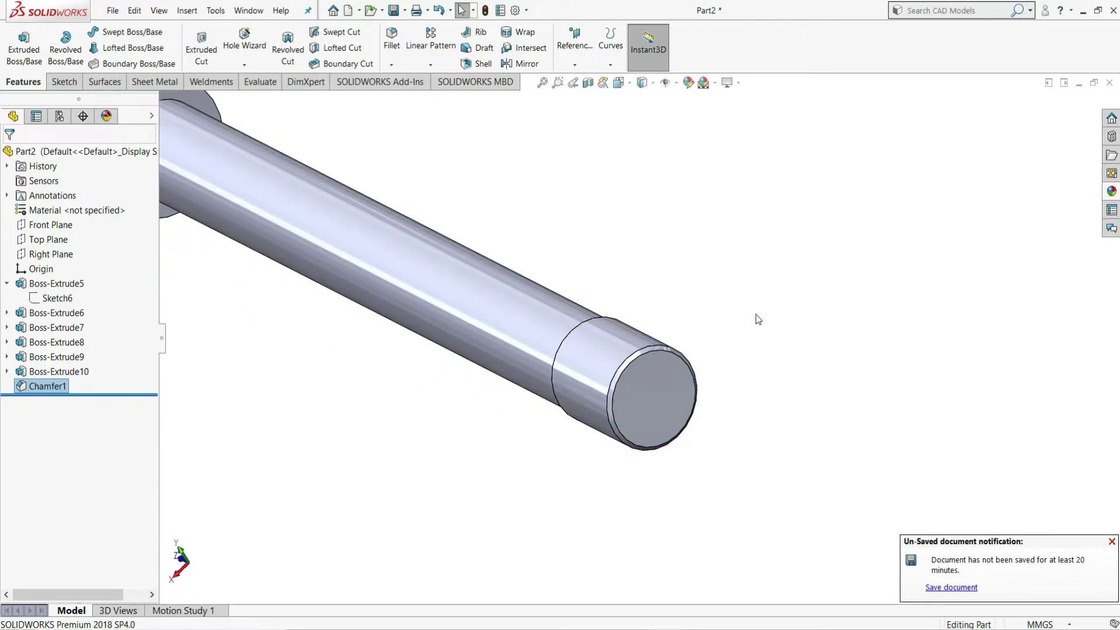
left_click(759, 314)
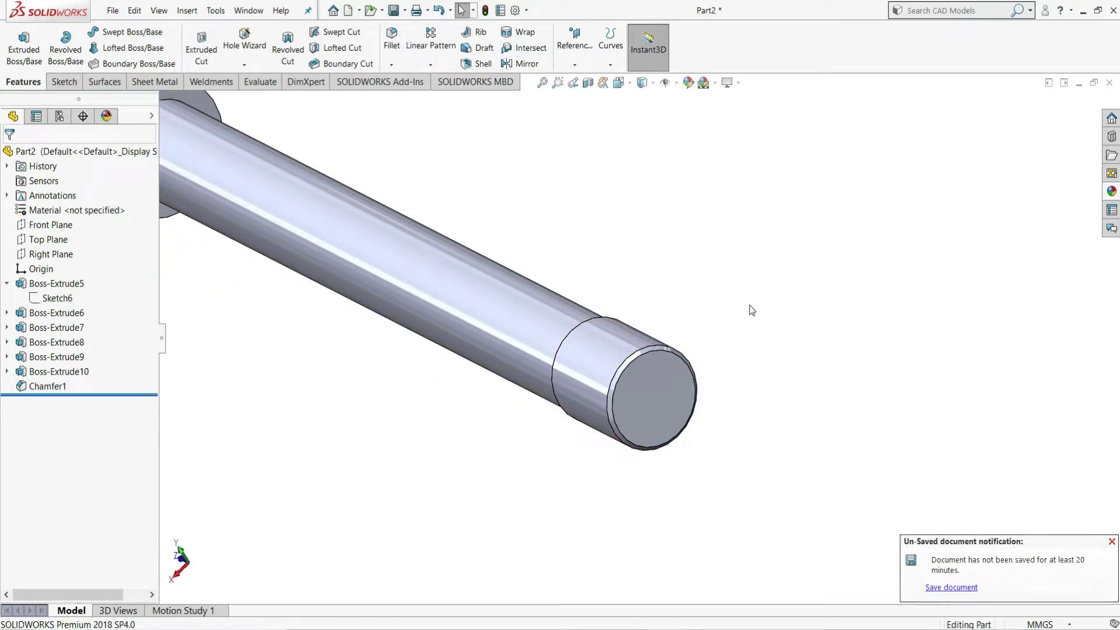
left_click(643, 384)
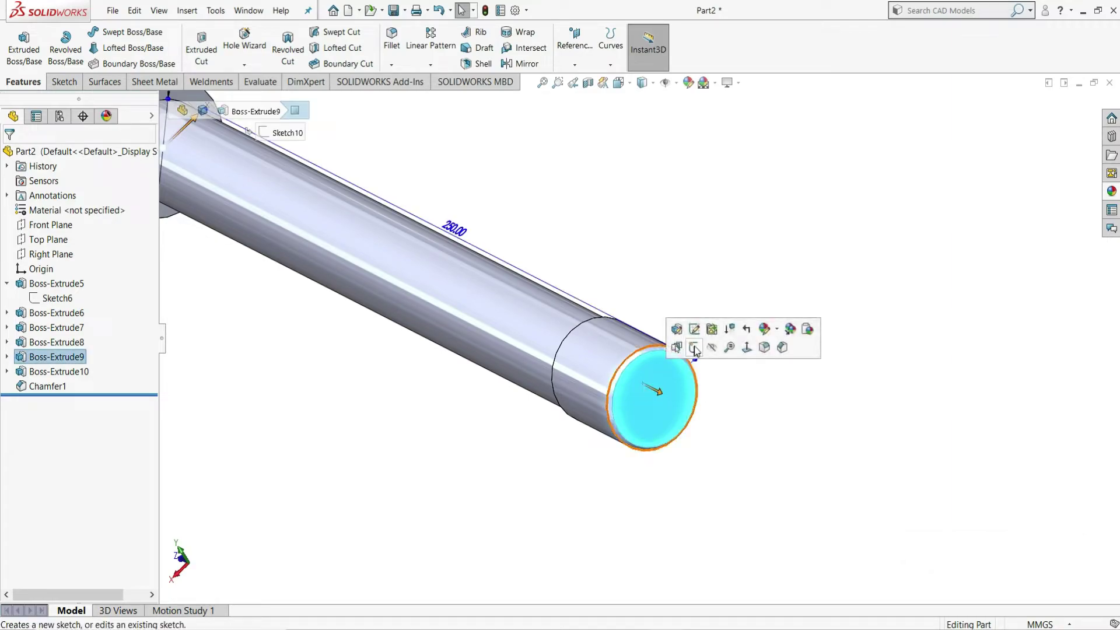
left_click(695, 349)
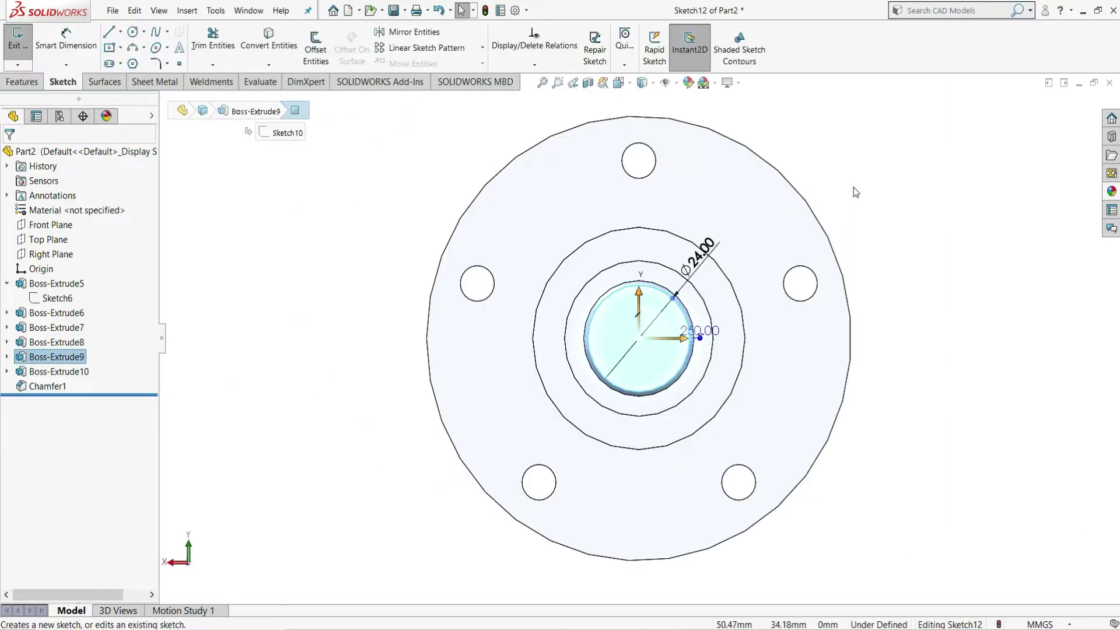
left_click(270, 46)
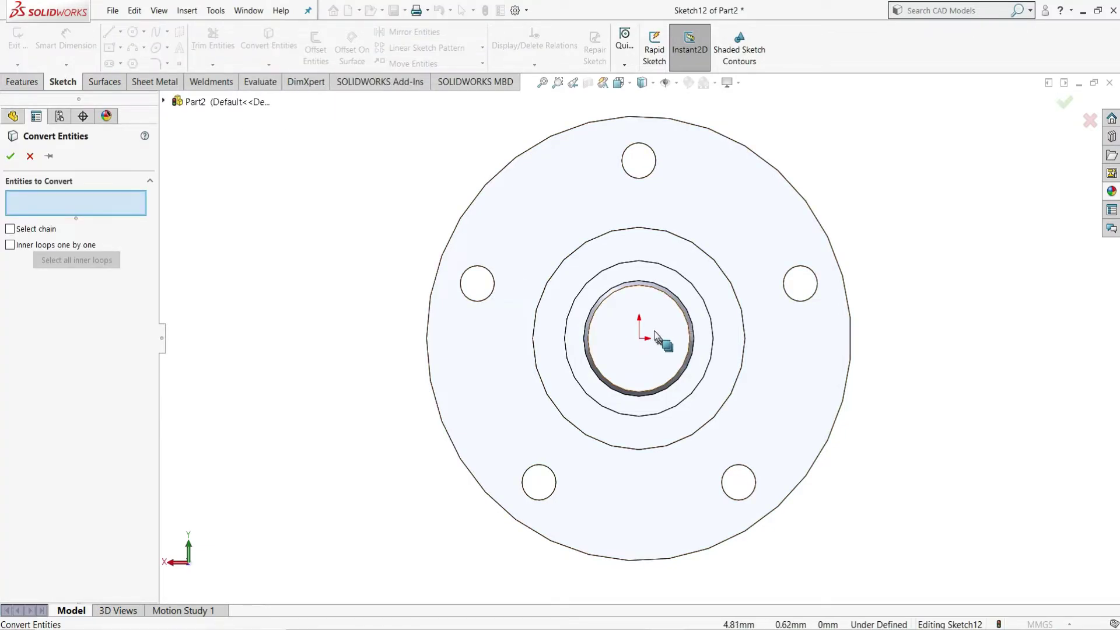
scroll(693, 252, "down", 2)
key("ctrl+shift+z")
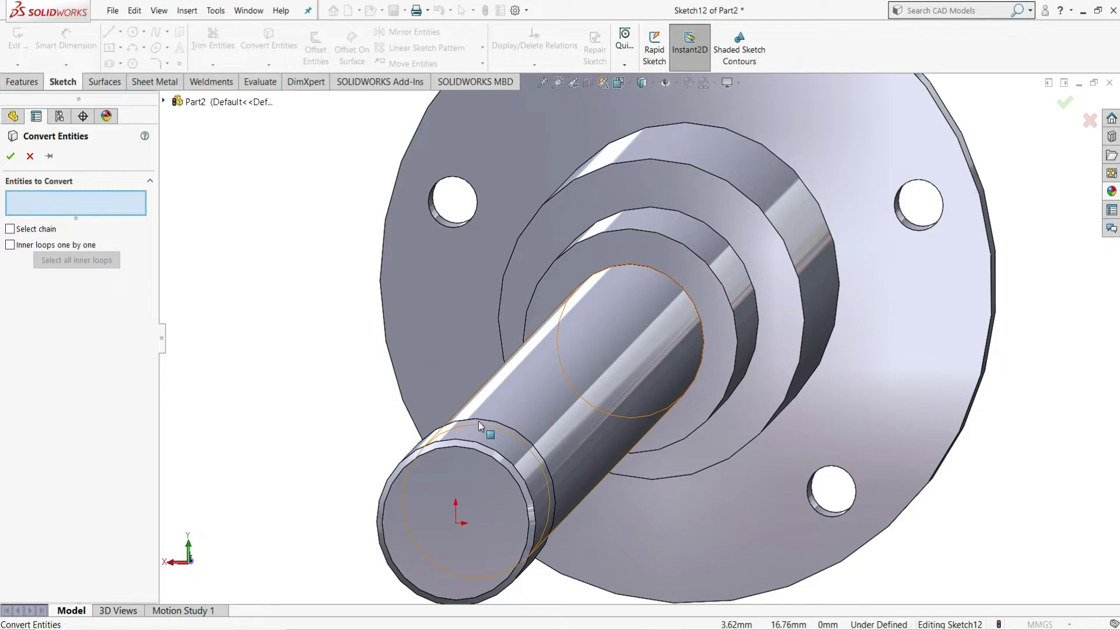
left_click(489, 450)
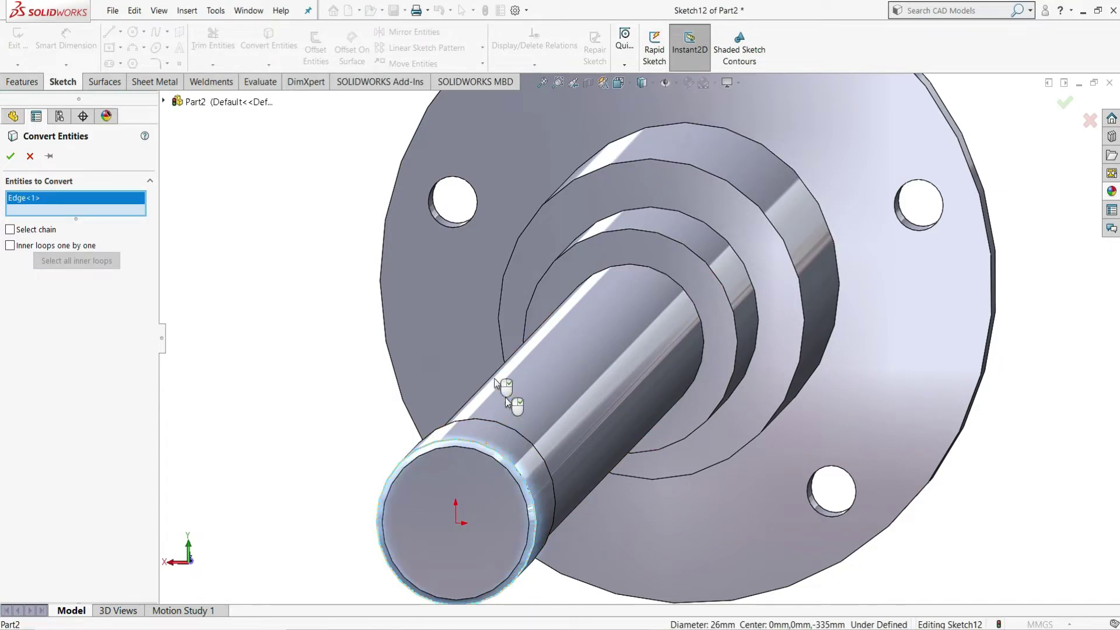
left_click(10, 157)
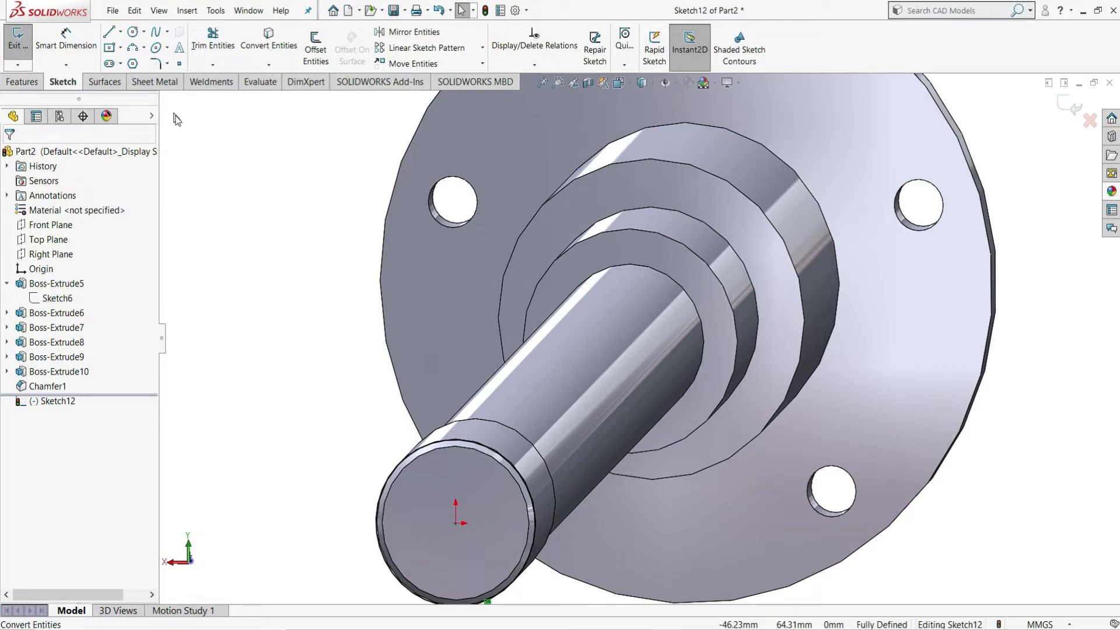
Sketch a small circle about 3.6 mm in diameter, centred on the top quadrant point of the converted collar circle.
key("ctrl+8")
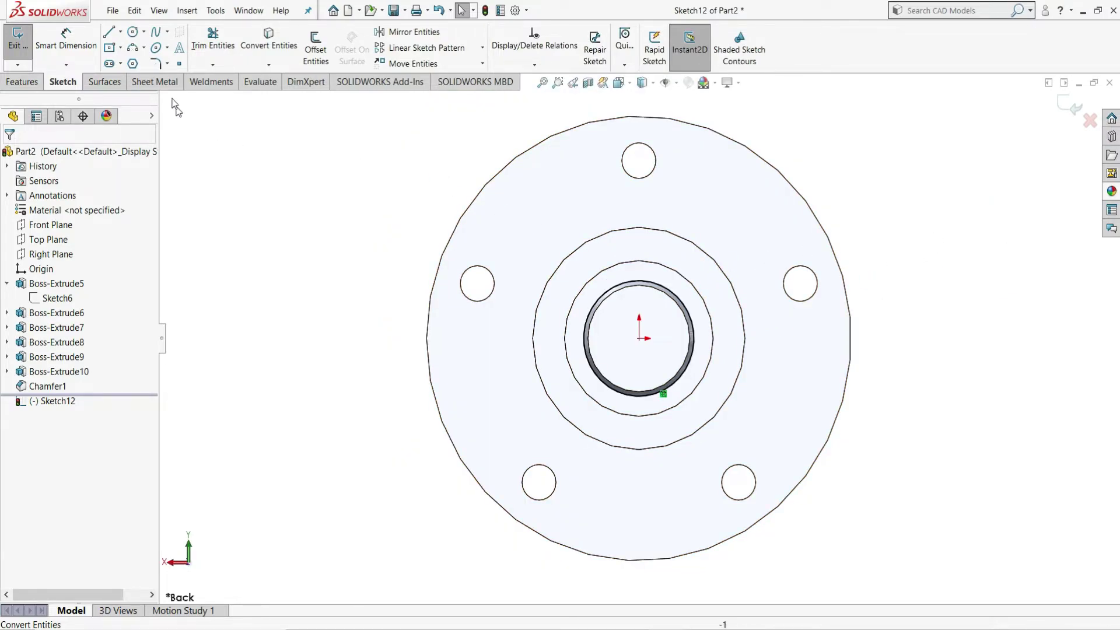
left_click(133, 32)
scroll(630, 268, "down", 5)
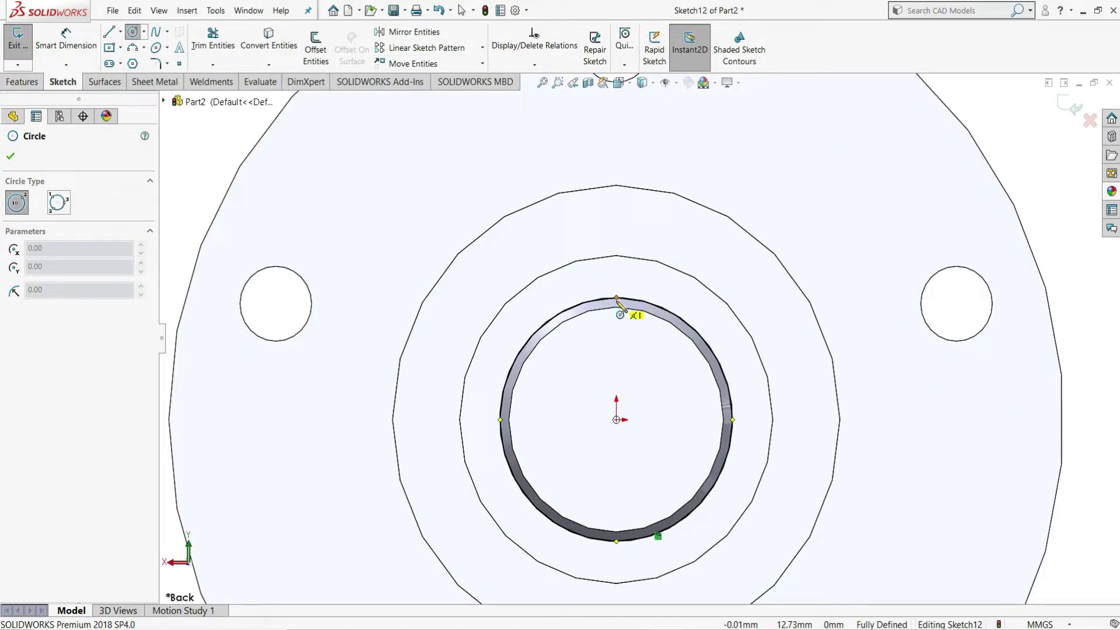
left_click(616, 298)
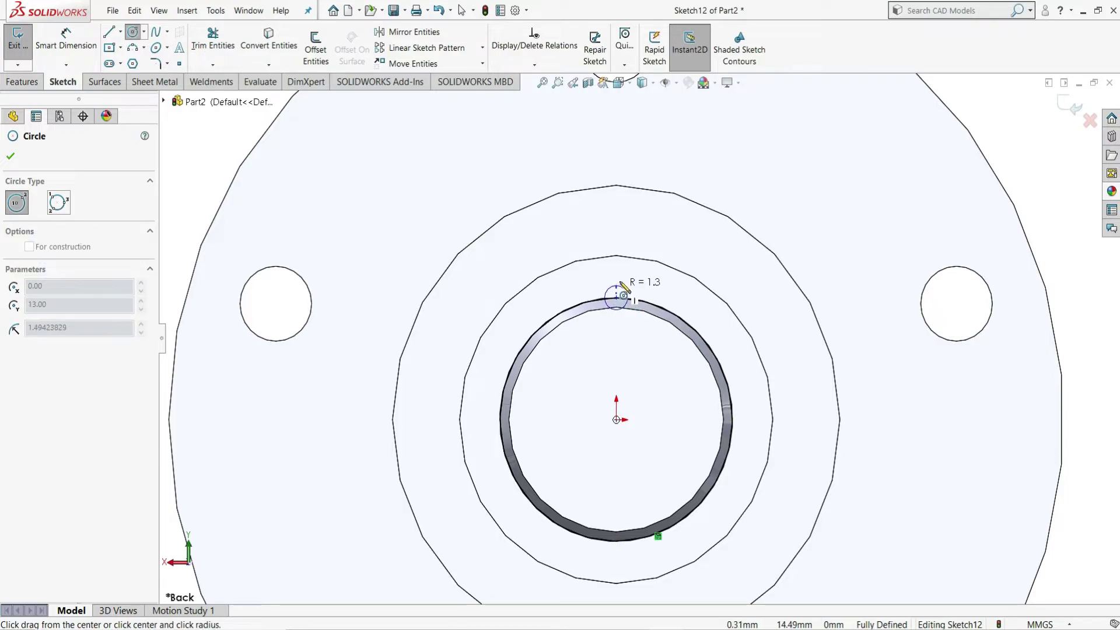
left_click(623, 285)
right_click(624, 287)
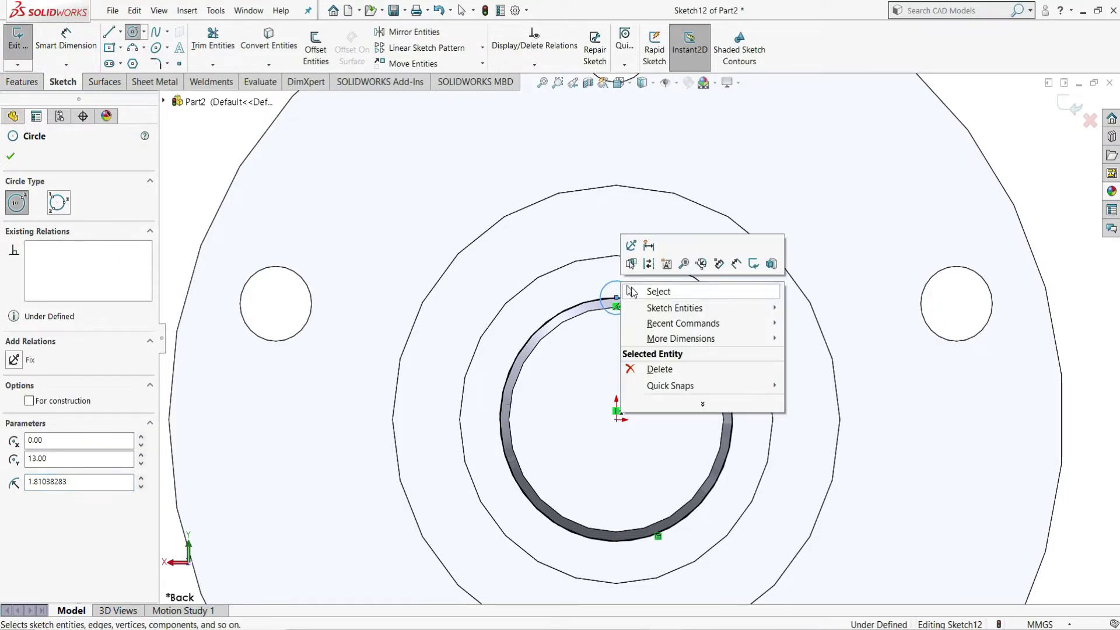
left_click(632, 290)
Dimension the small circle's diameter at 0.5 mm.
left_click(68, 38)
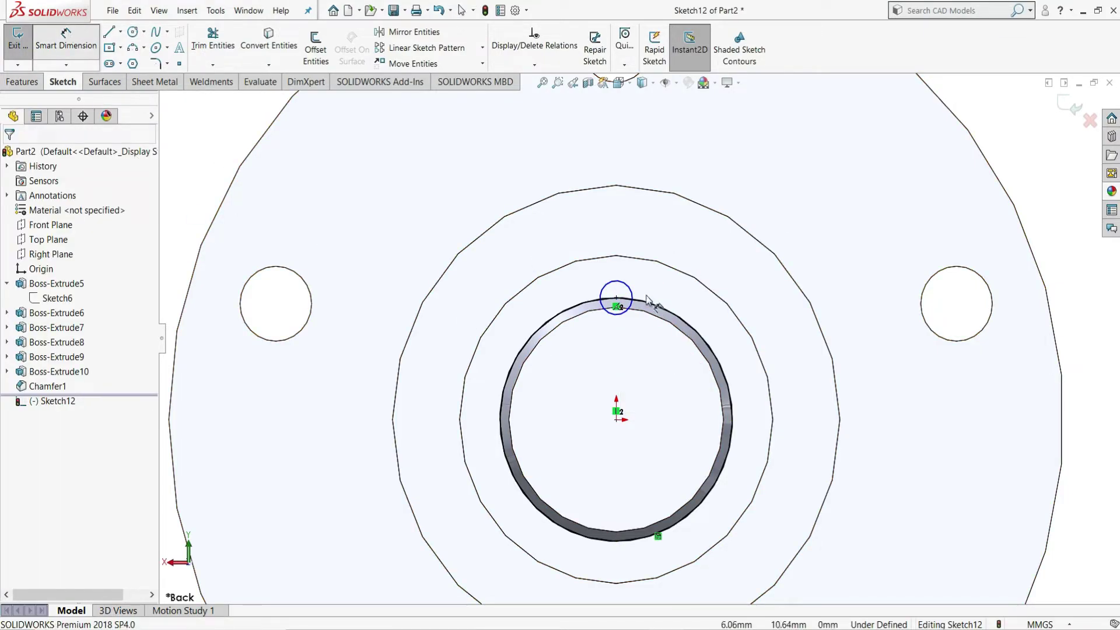
left_click(656, 279)
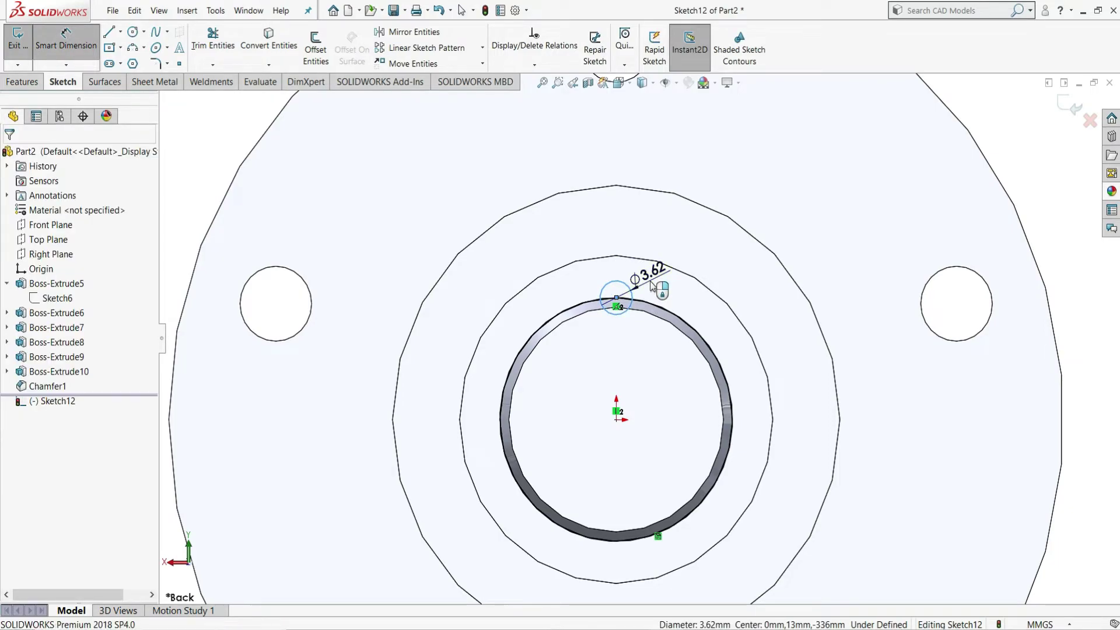
left_click(653, 285)
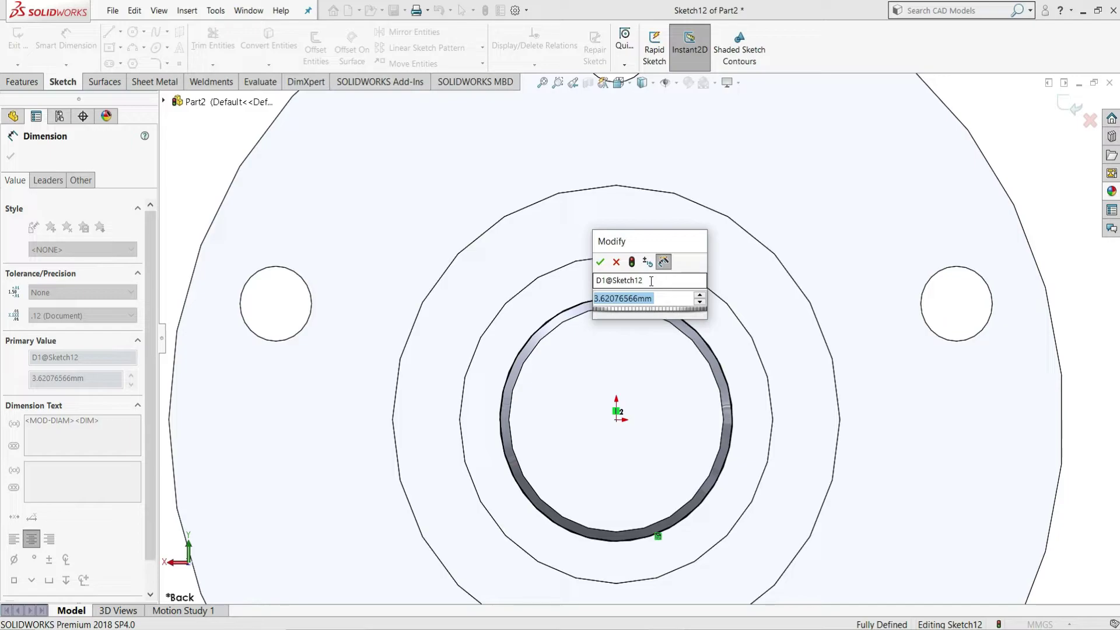
key("Return")
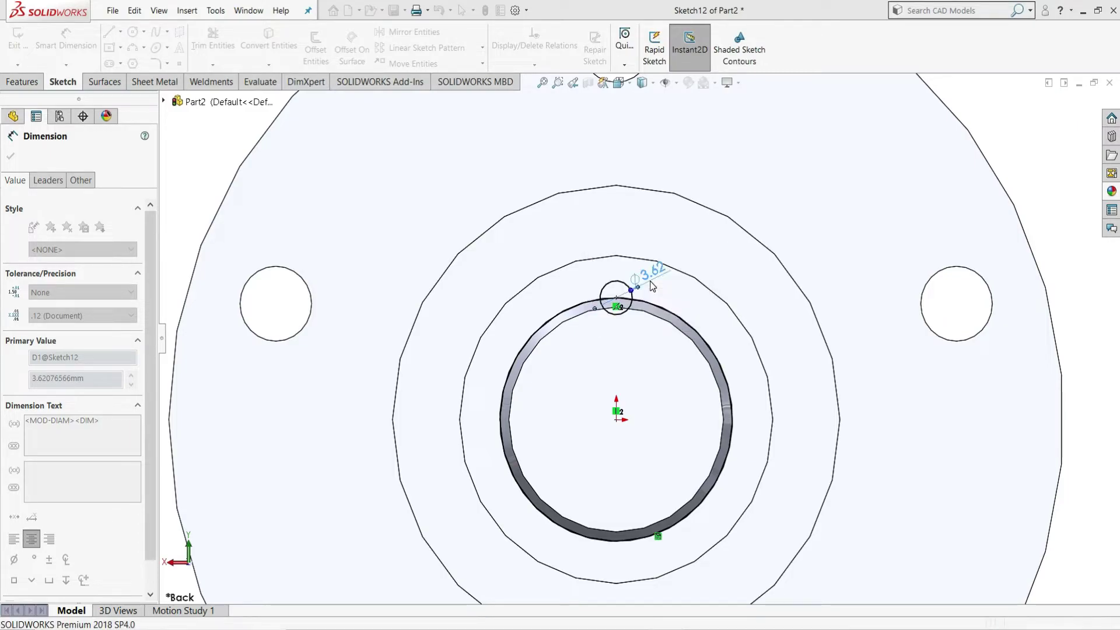
scroll(653, 286, "down", 2)
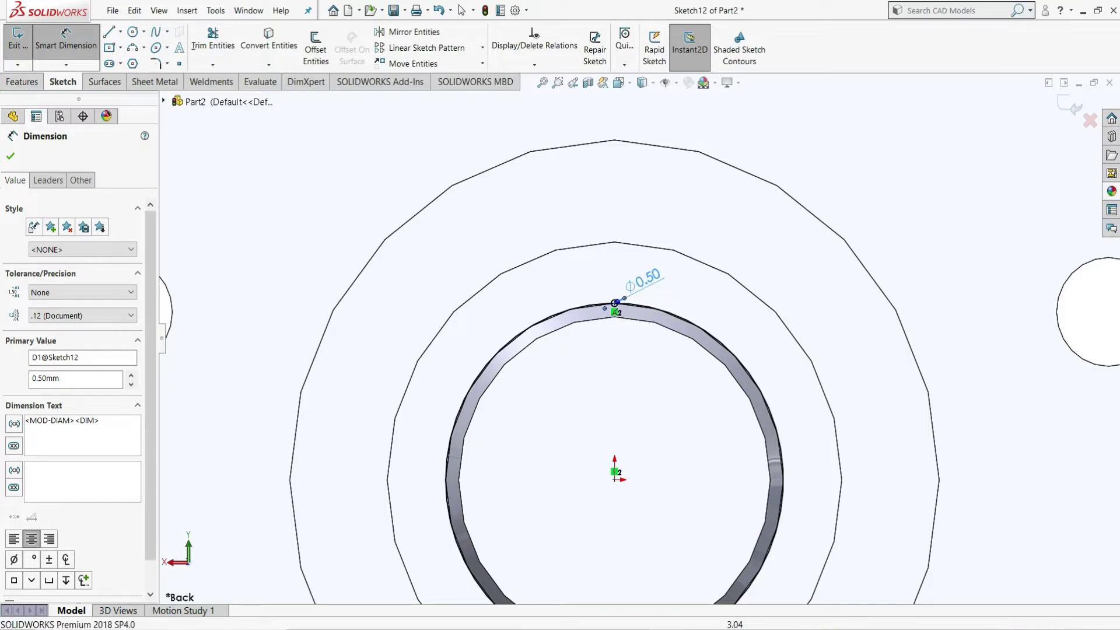
key("Escape")
Set the small circle's diameter to 1 mm.
double_click(654, 278)
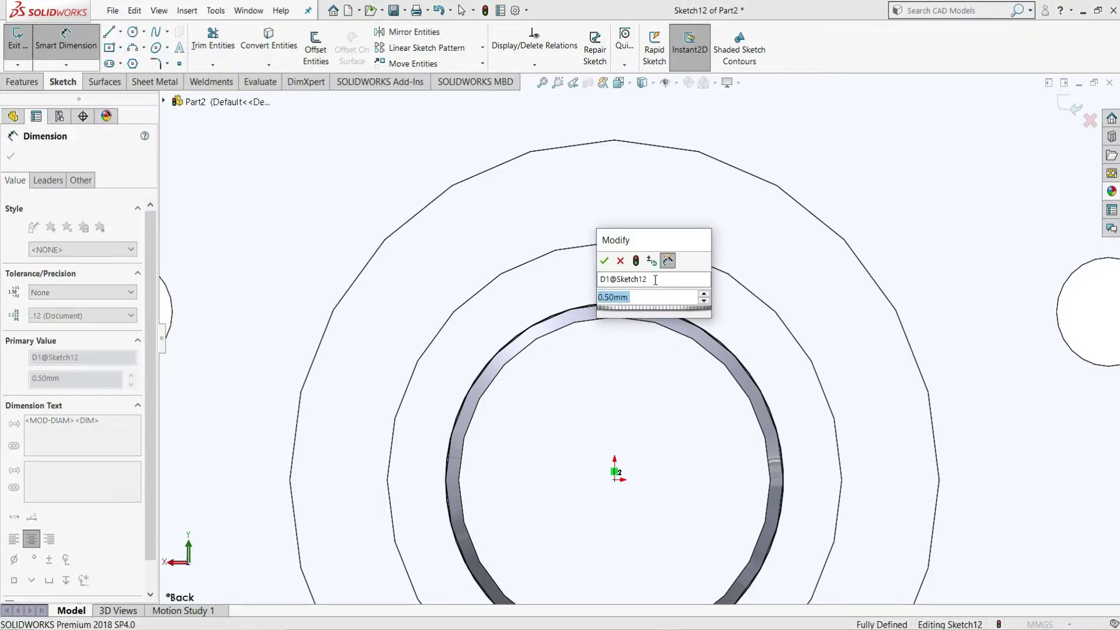
key("Escape")
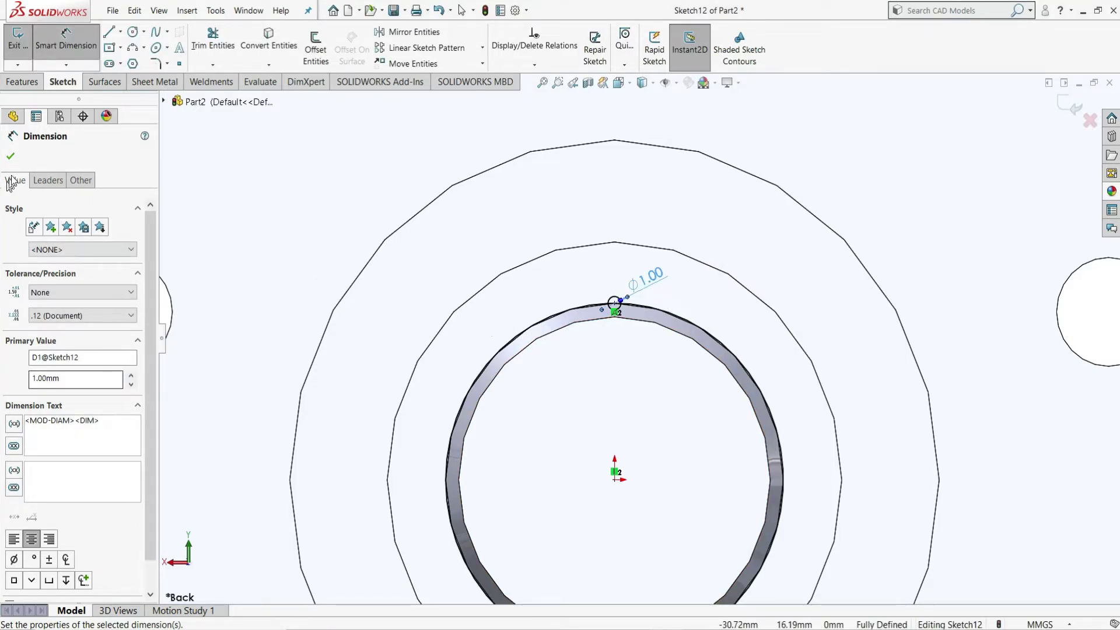
left_click(14, 158)
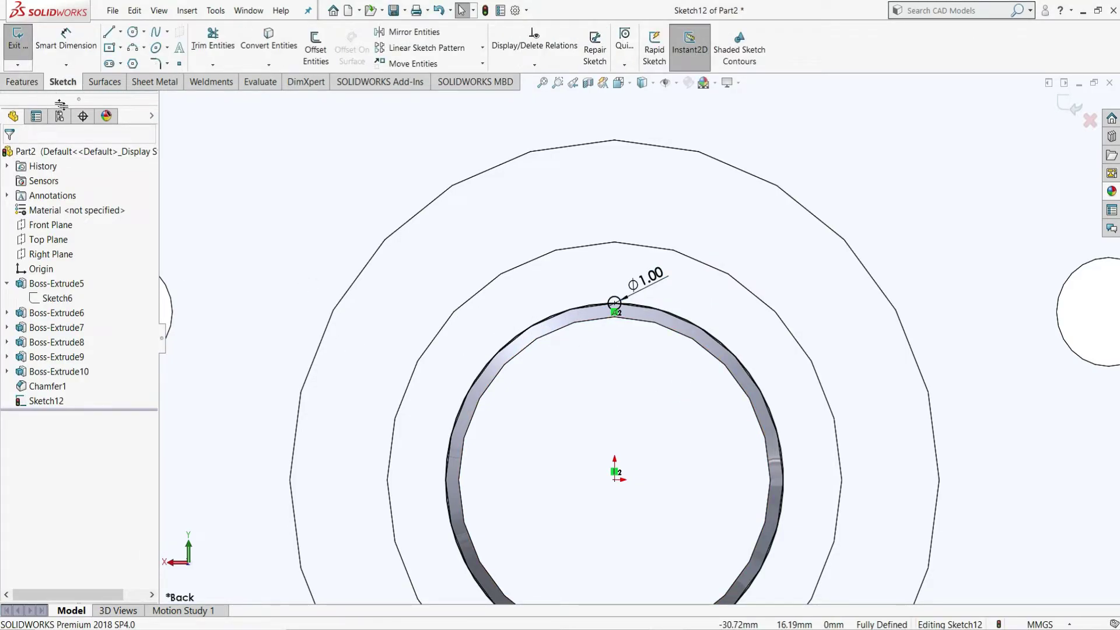
left_click(21, 82)
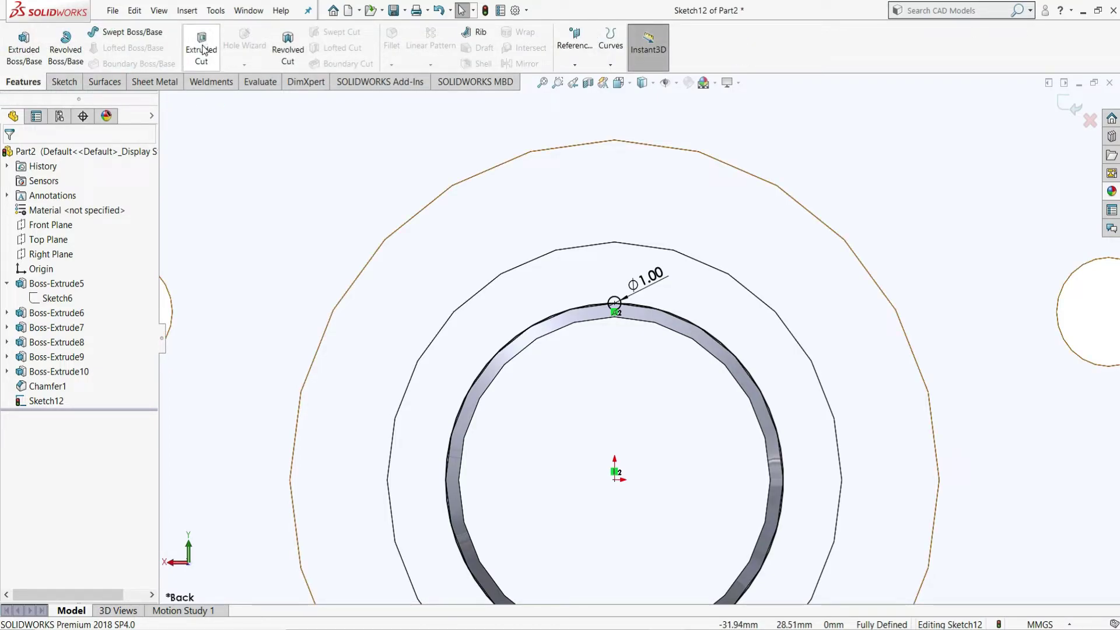
left_click(205, 45)
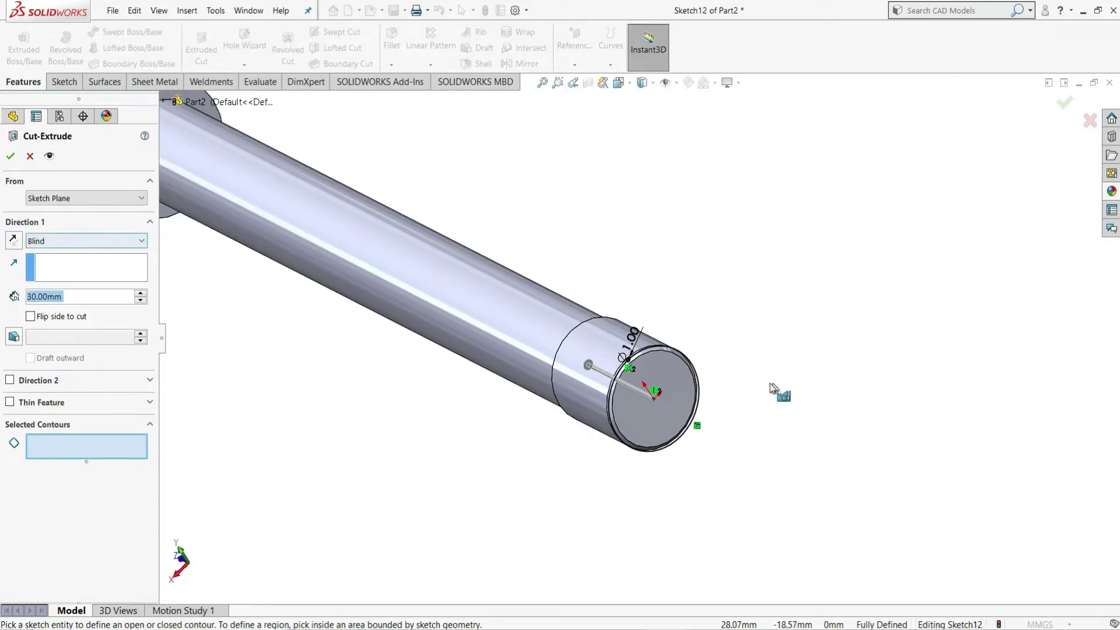
scroll(636, 366, "down", 6)
scroll(638, 366, "down", 2)
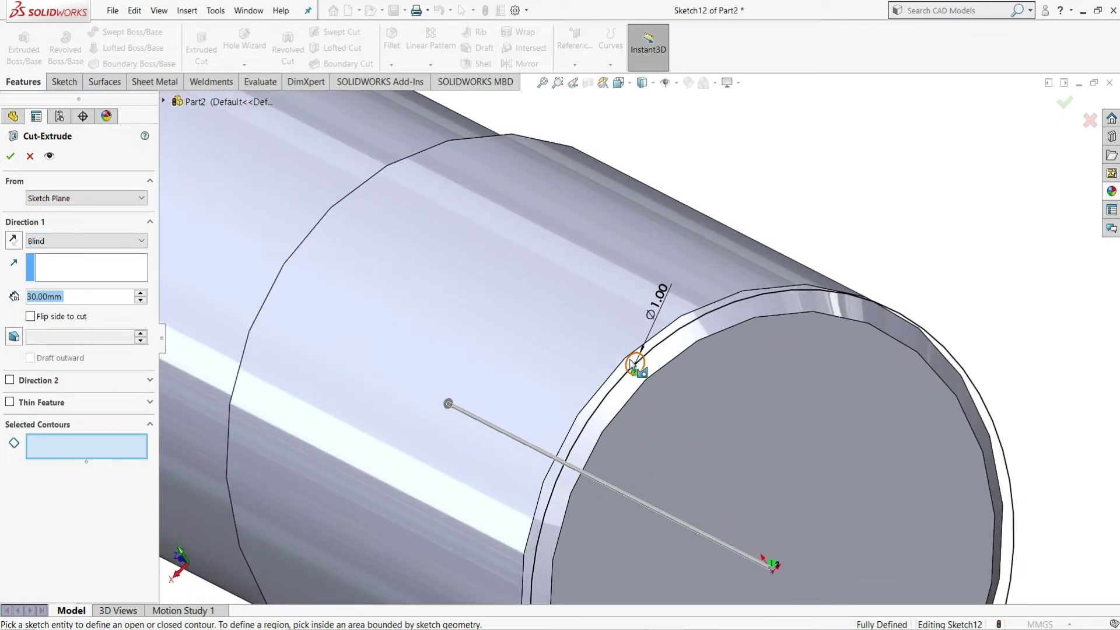
left_click(635, 365)
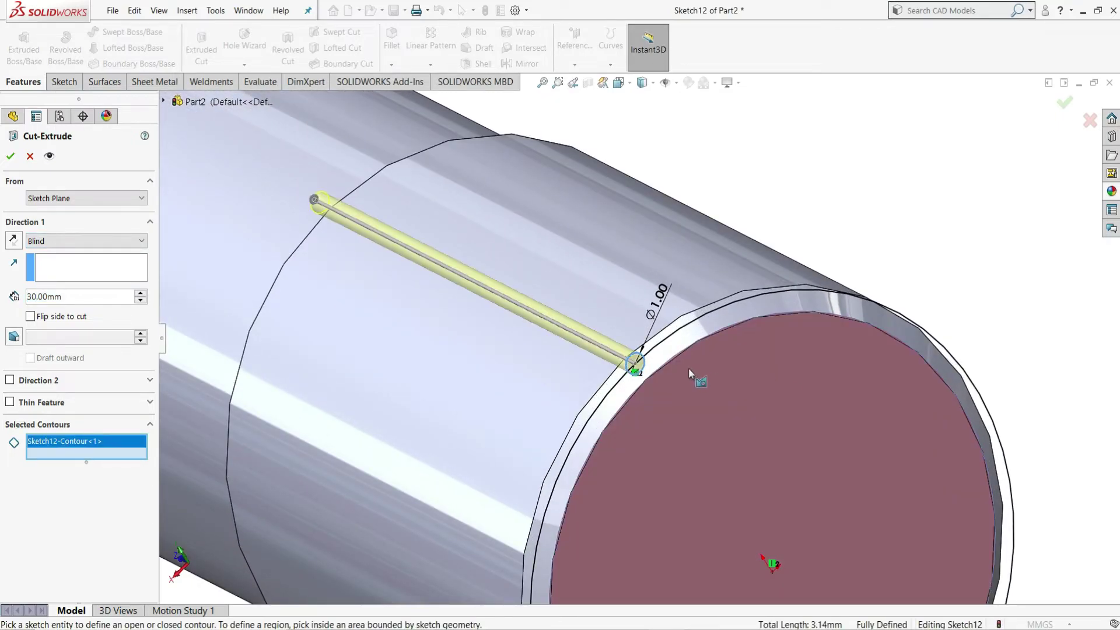
scroll(691, 374, "up", 2)
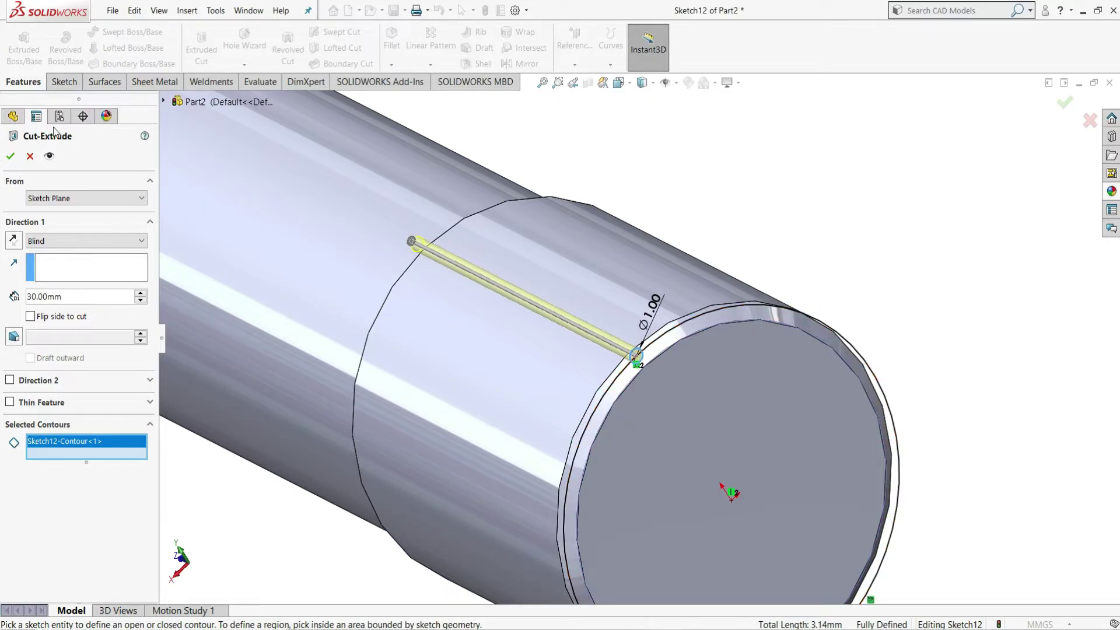
left_click(31, 158)
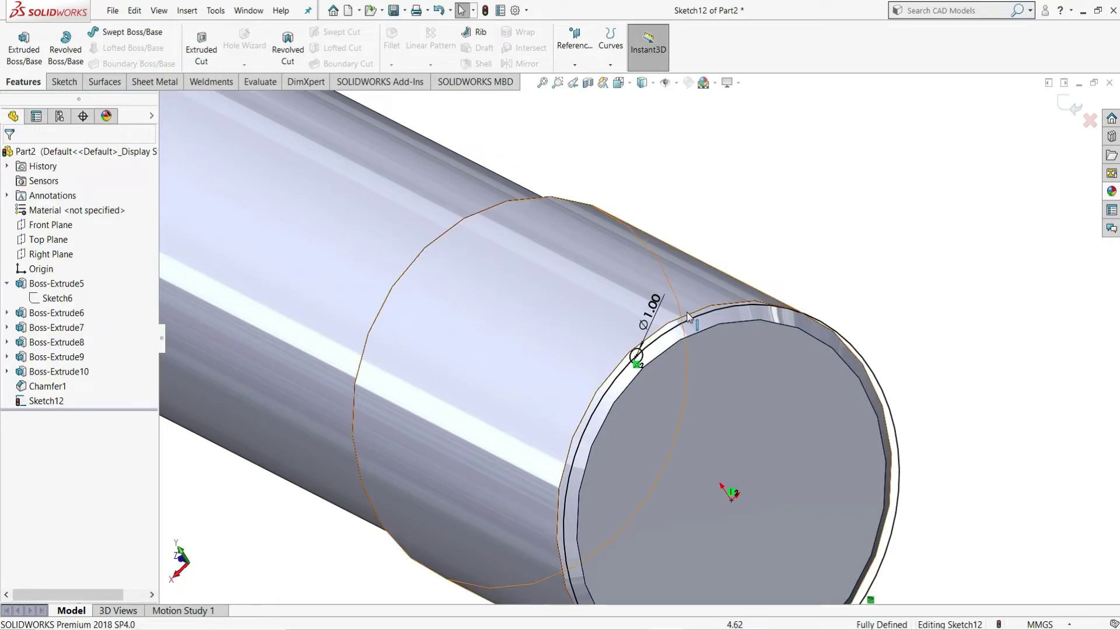
Turn the converted collar circle into construction geometry and extrude-cut the small circle 30 mm deep to groove the collar lengthwise.
left_click(679, 330)
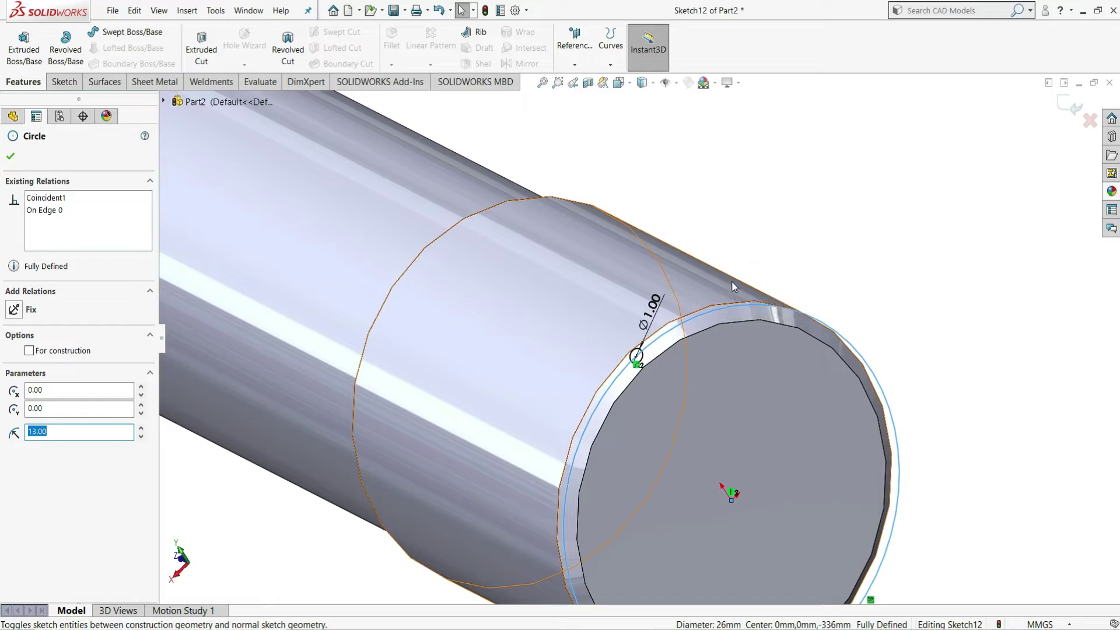
left_click(772, 226)
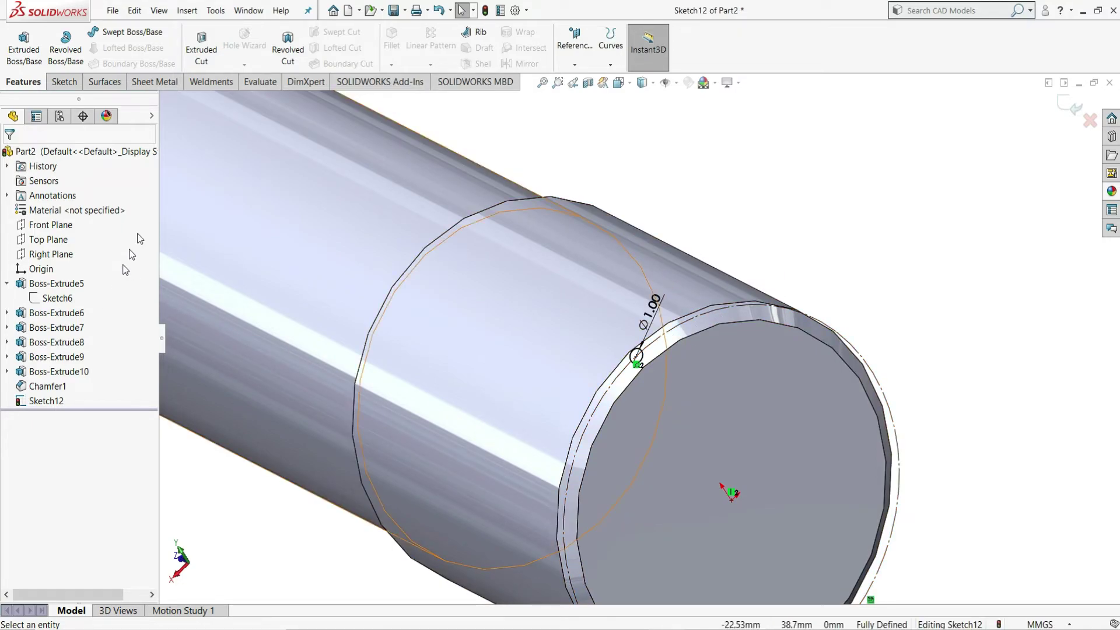
left_click(201, 52)
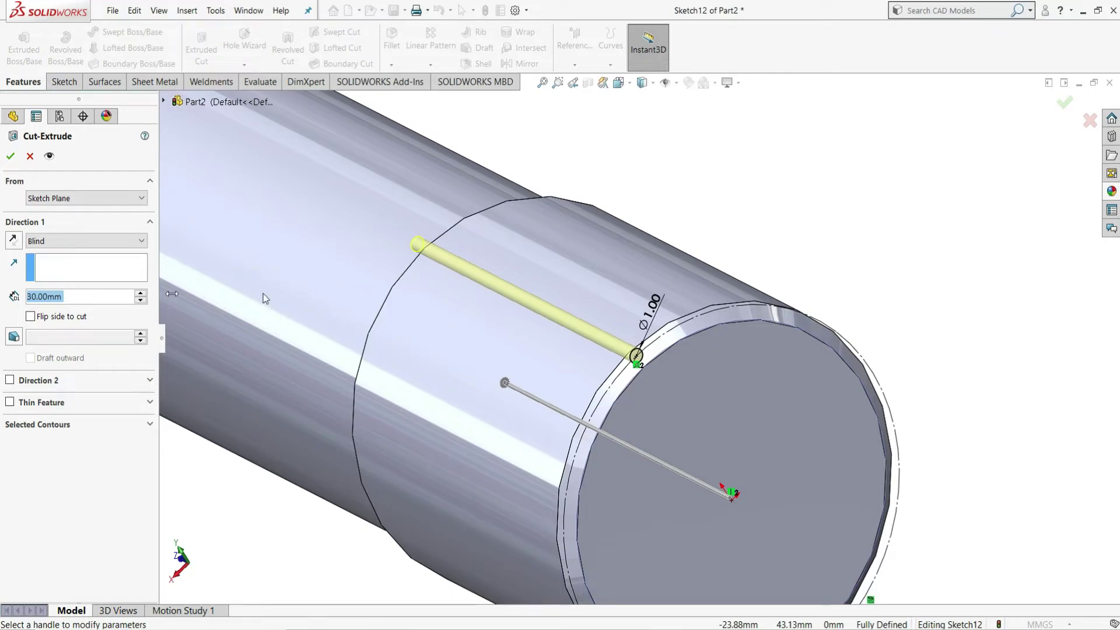
middle_click_drag(520, 188, 501, 249)
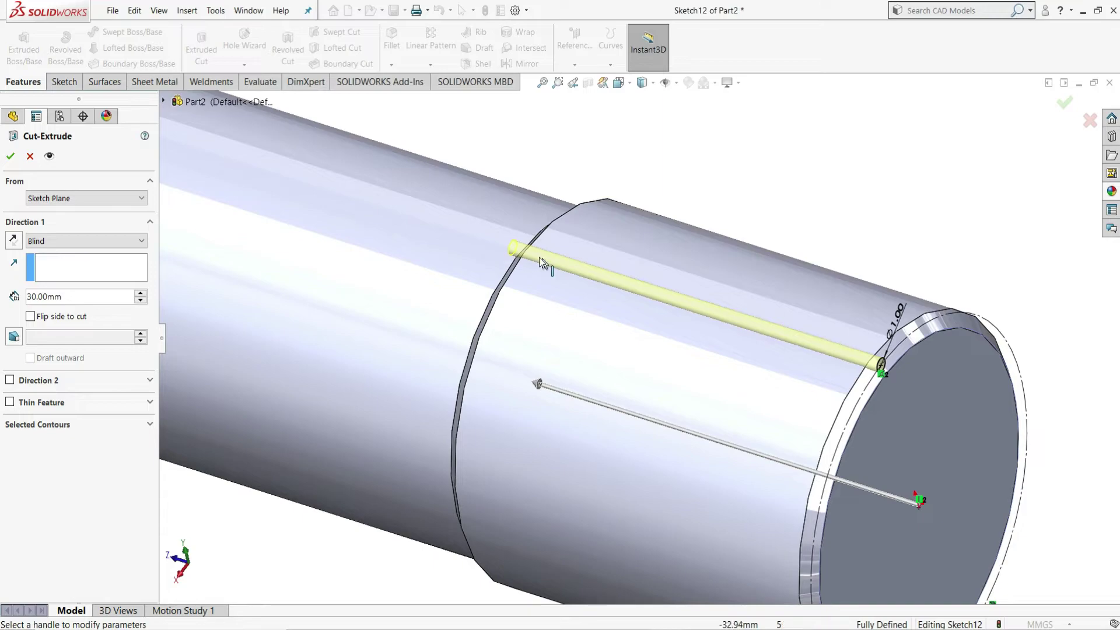
left_click(12, 157)
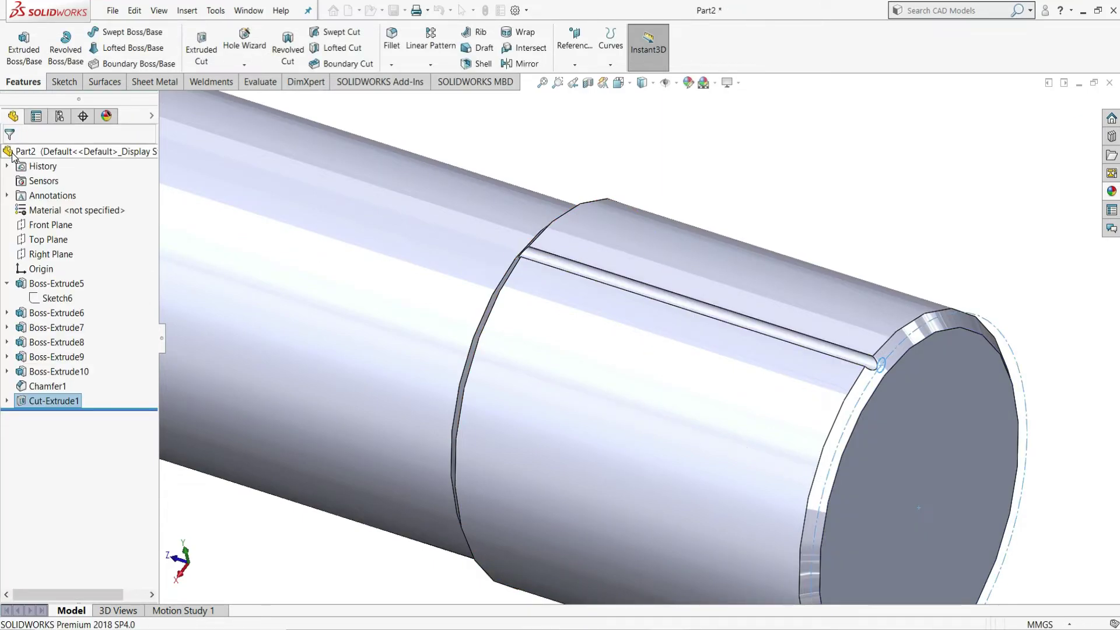
left_click(665, 170)
scroll(581, 175, "up", 3)
mouse_move(853, 213)
middle_mouse_down()
mouse_move(800, 192)
mouse_move(842, 218)
middle_mouse_up()
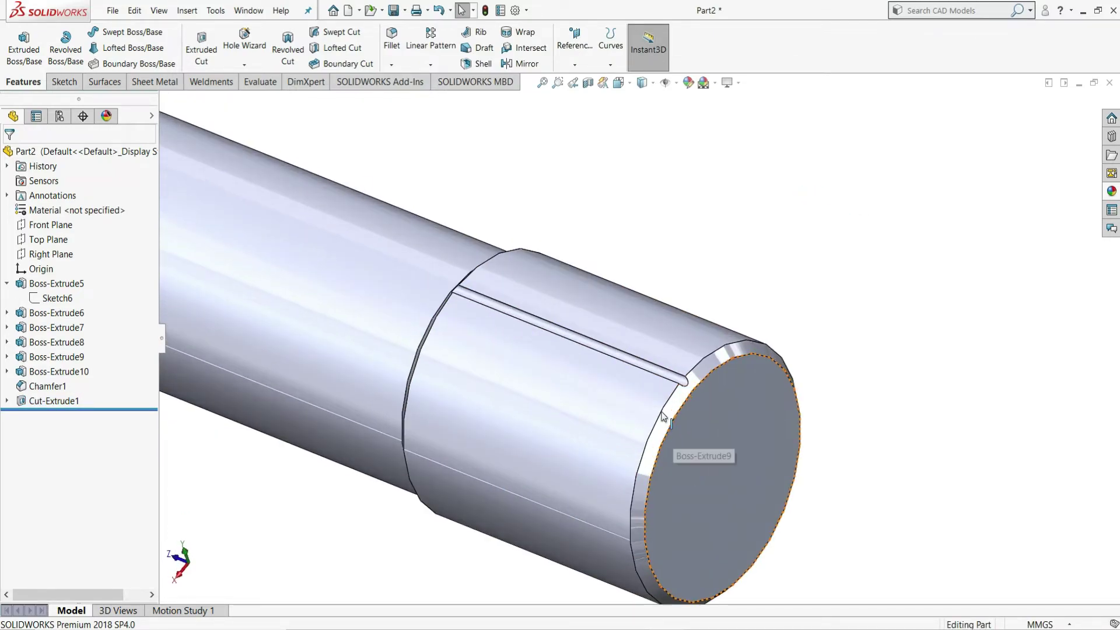
scroll(648, 339, "up", 3)
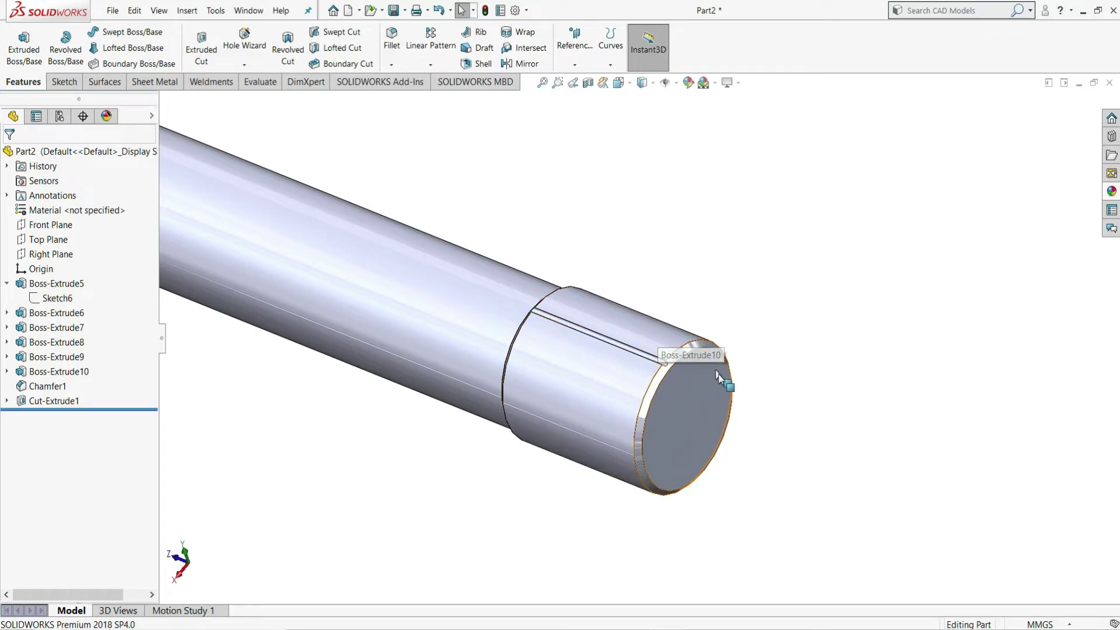
Turn on the display of temporary axes in the model.
left_click(591, 403)
left_click(815, 231)
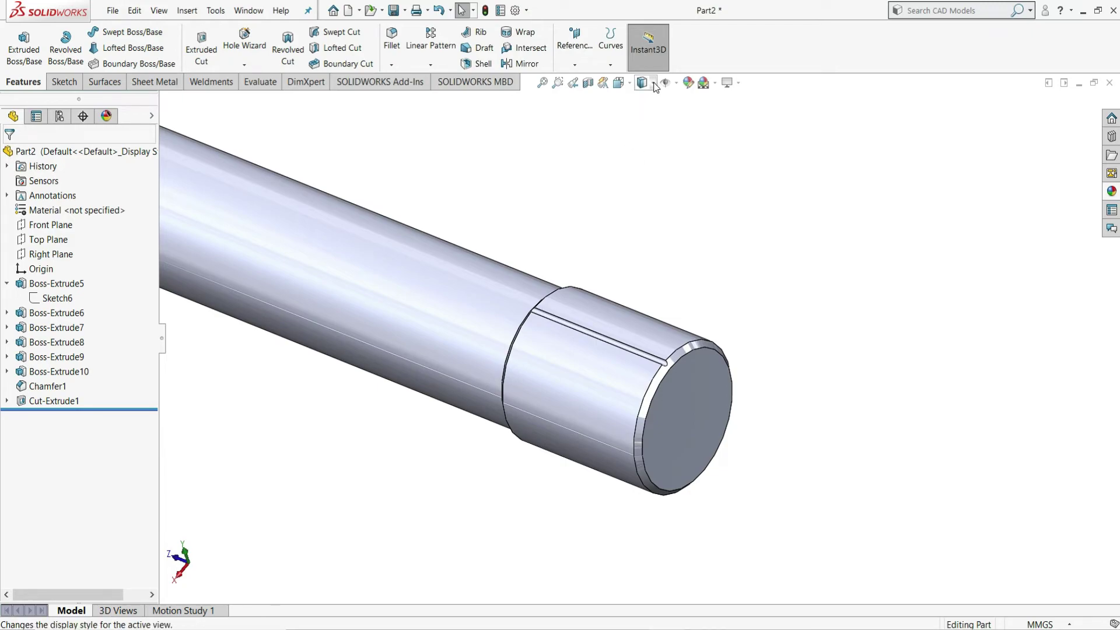
left_click(677, 83)
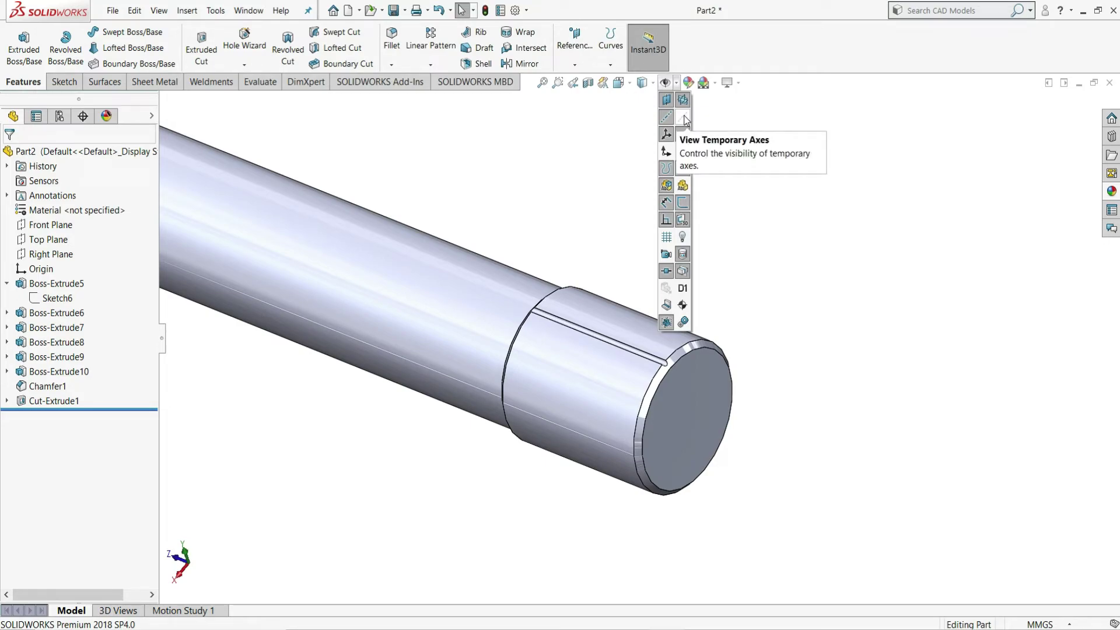
left_click(685, 118)
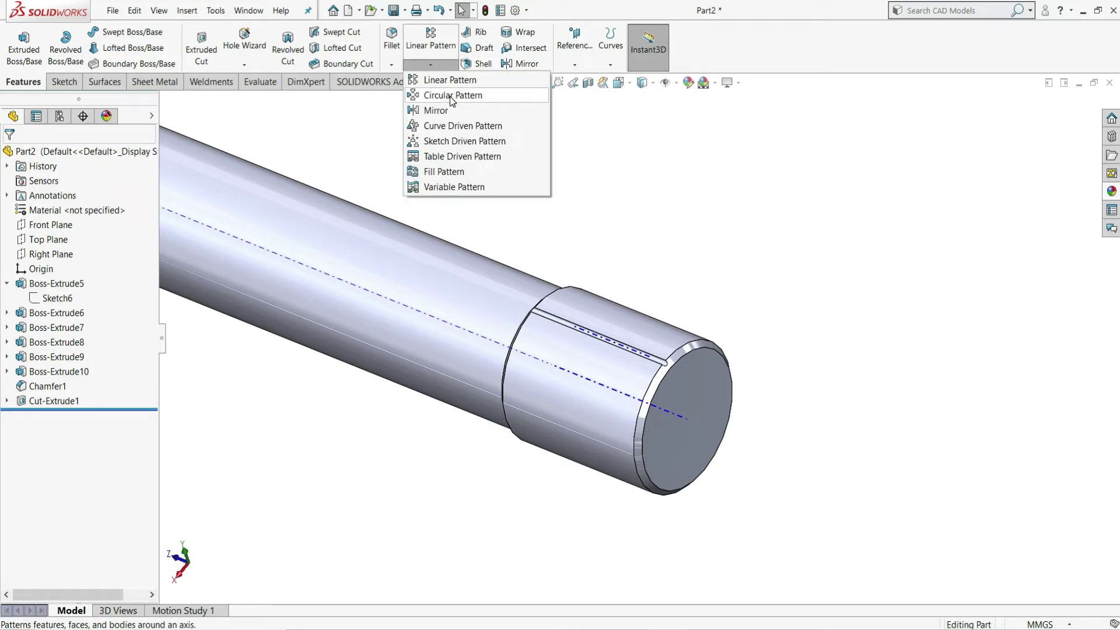
Set up a circular pattern of the collar groove cut about the shaft's central axis, equally spaced over 360 degrees.
left_click(450, 96)
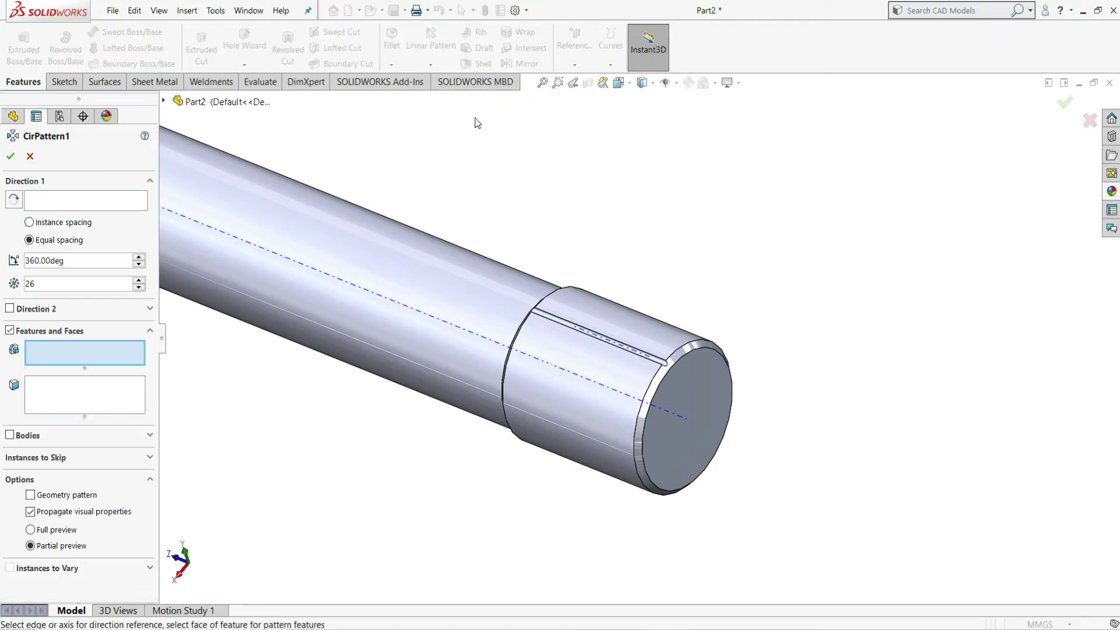
scroll(706, 426, "down", 2)
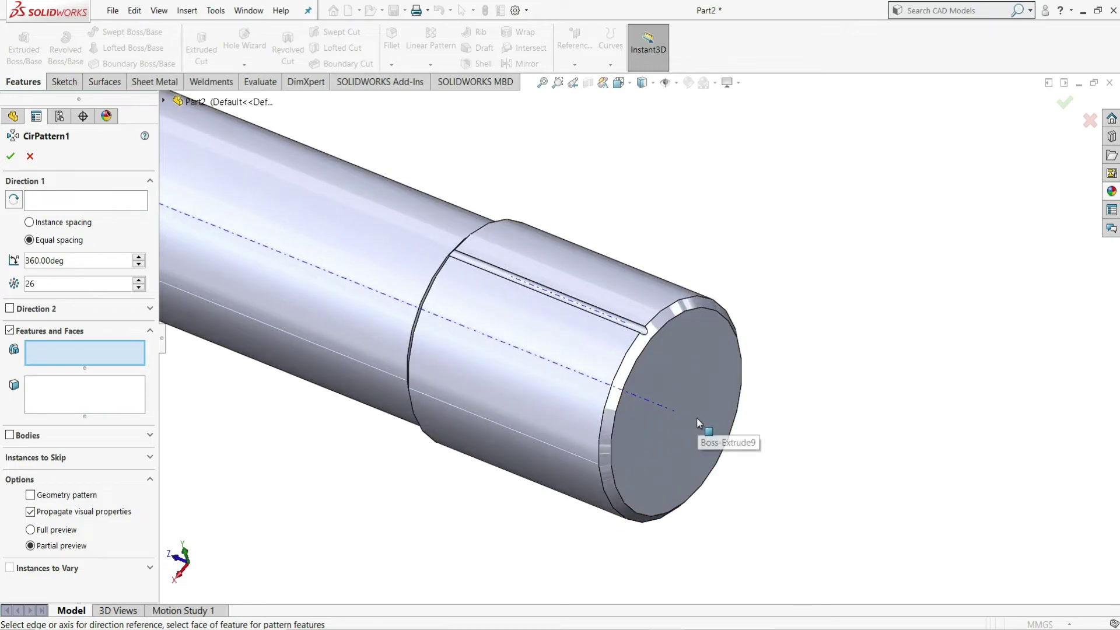
left_click(90, 200)
left_click(588, 380)
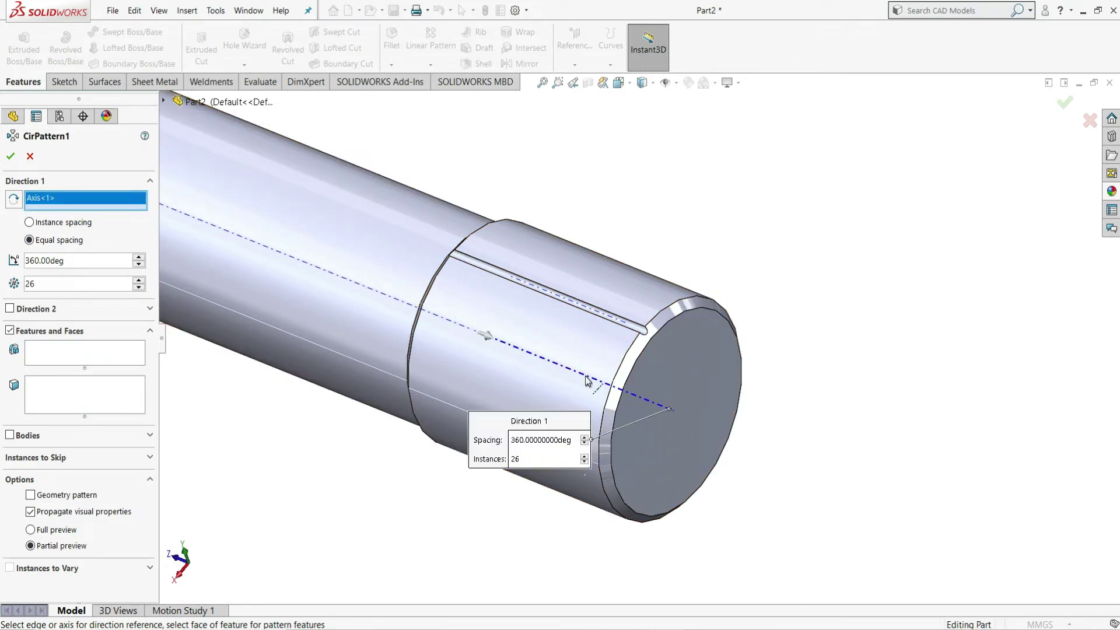
left_click(75, 360)
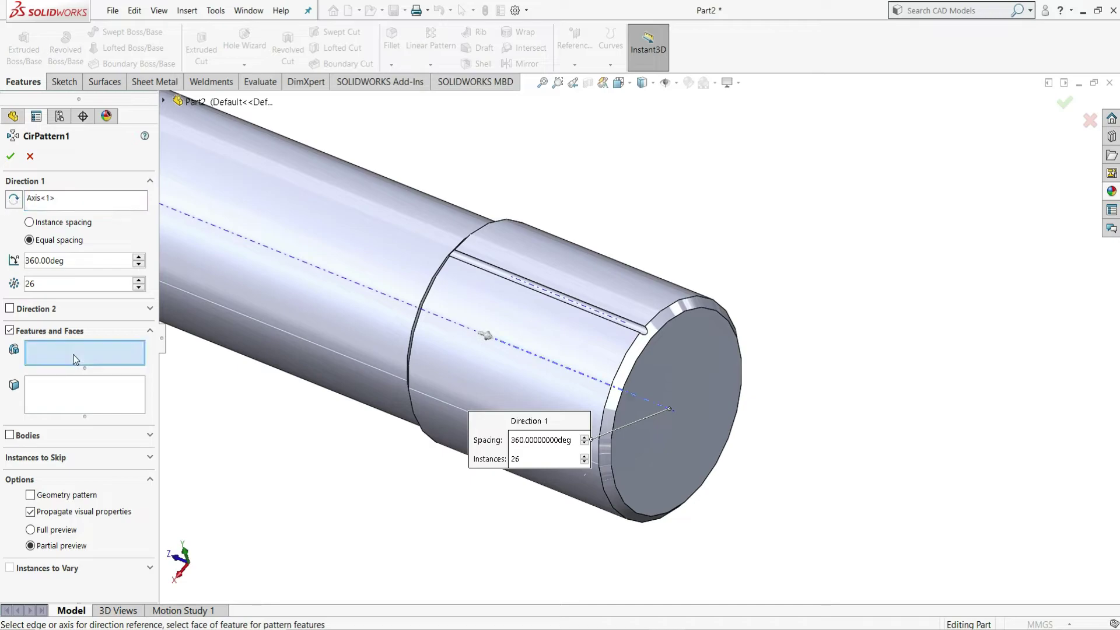
scroll(581, 359, "down", 2)
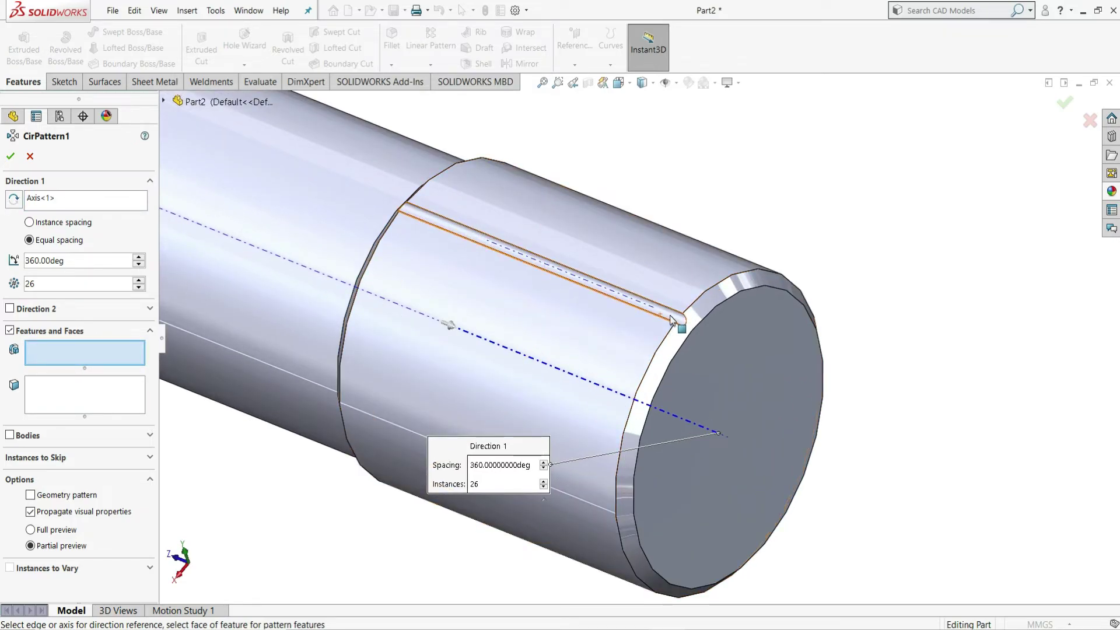
left_click(679, 319)
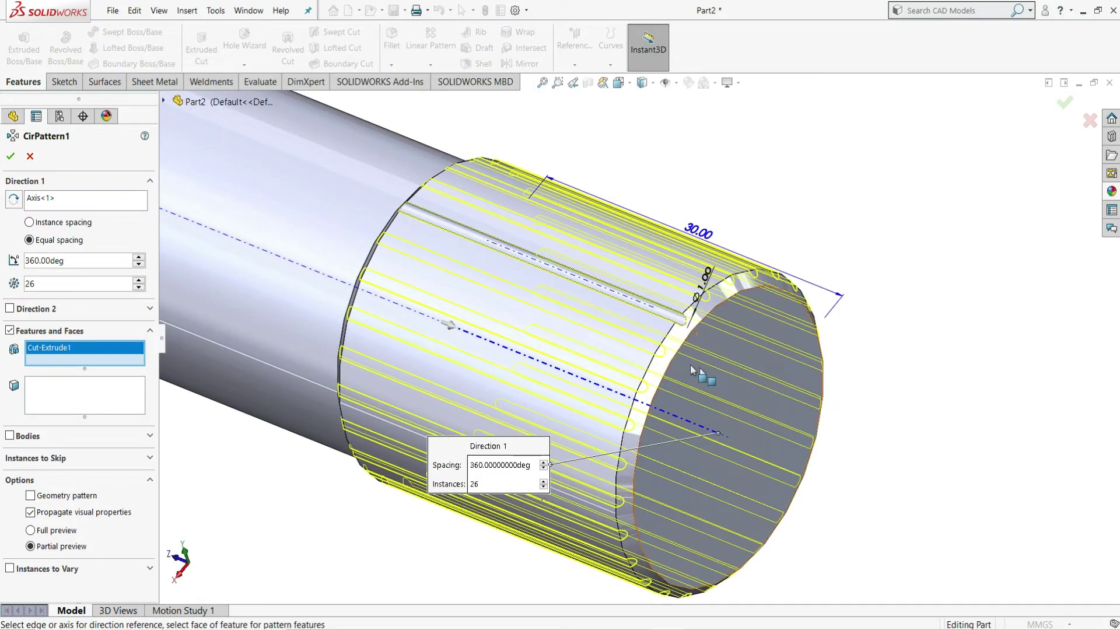
Set the groove pattern to 32 instances and create it around the collar.
mouse_move(628, 391)
middle_mouse_down()
mouse_move(671, 420)
mouse_move(615, 387)
middle_mouse_up()
scroll(689, 375, "down", 1)
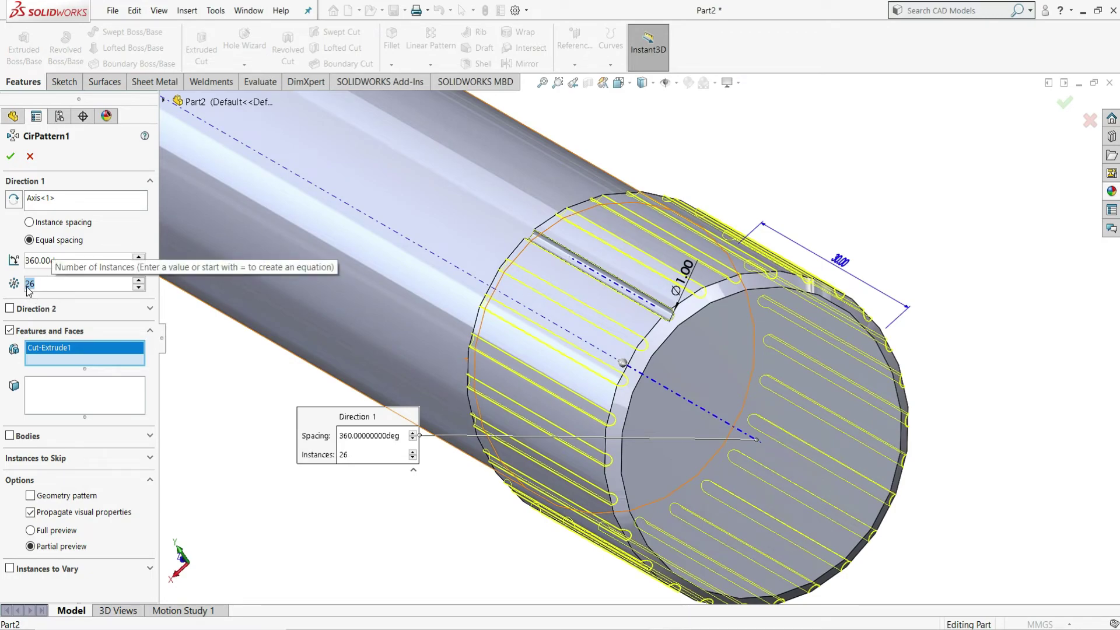
scroll(29, 292, "up", 4)
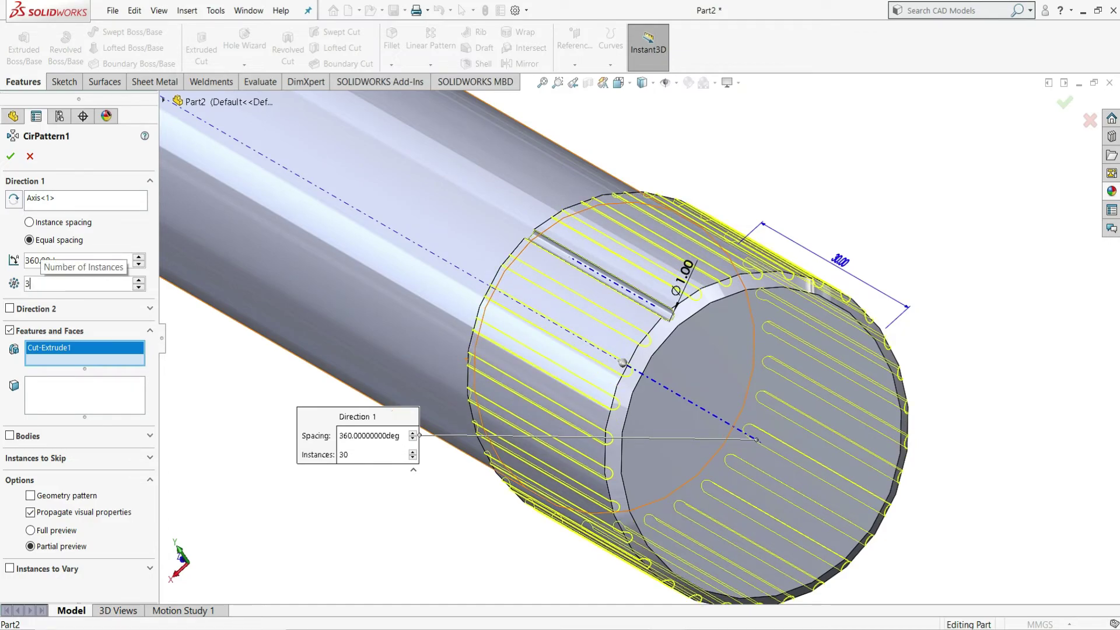
type("2")
key("Return")
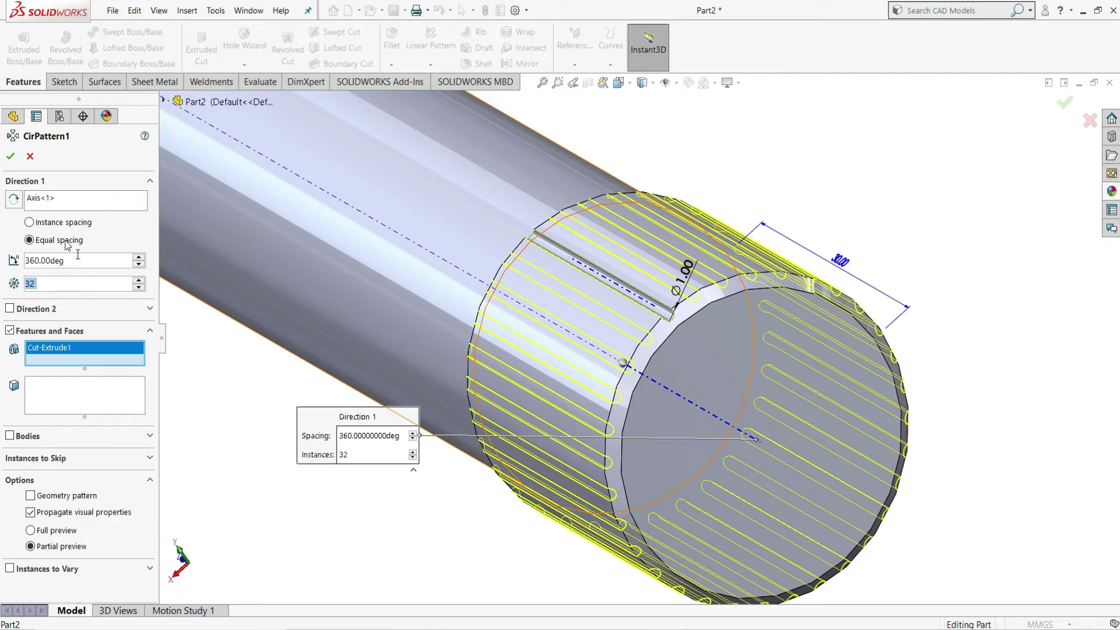
left_click(11, 156)
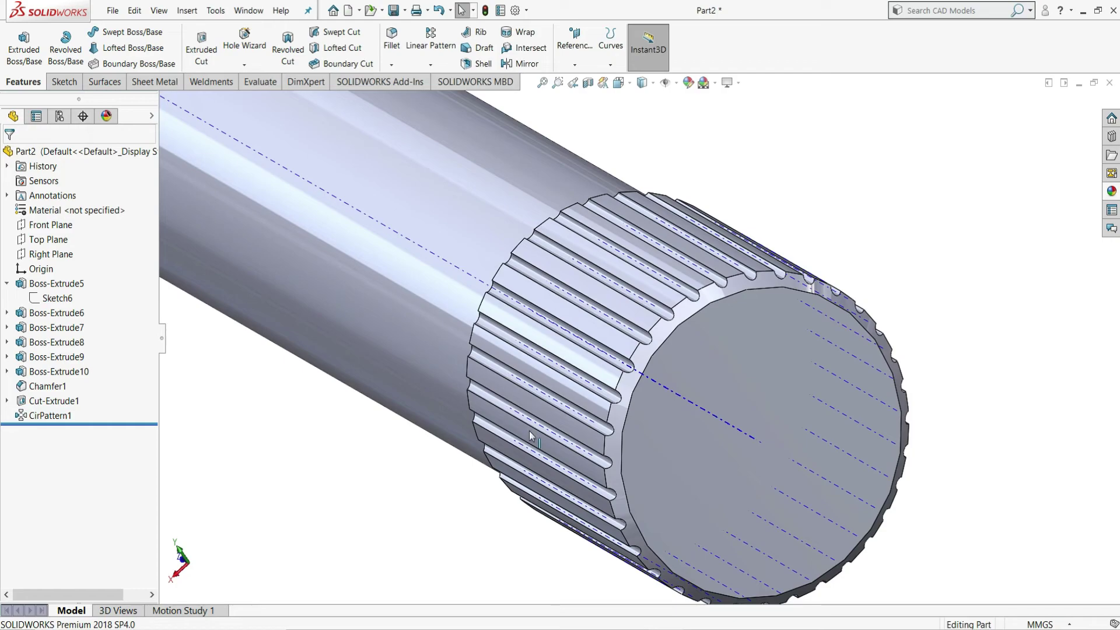
Turn off the display of temporary axes in the model.
scroll(555, 432, "up", 2)
mouse_move(659, 342)
middle_mouse_down()
mouse_move(725, 313)
mouse_move(765, 317)
mouse_move(626, 287)
mouse_move(659, 280)
mouse_move(639, 295)
middle_mouse_up()
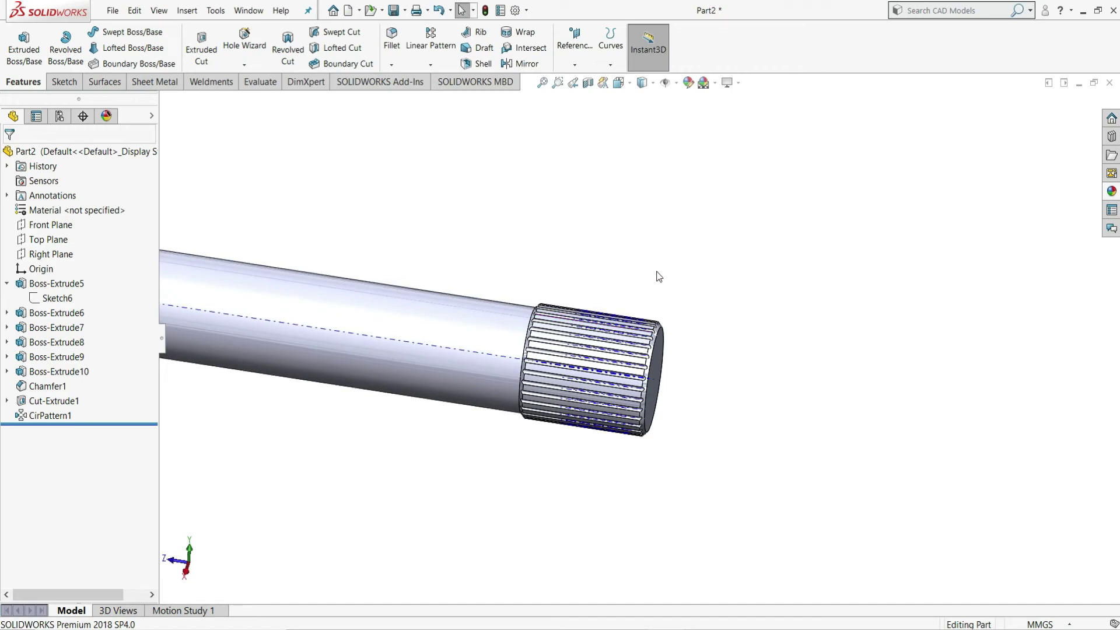
scroll(659, 276, "up", 5)
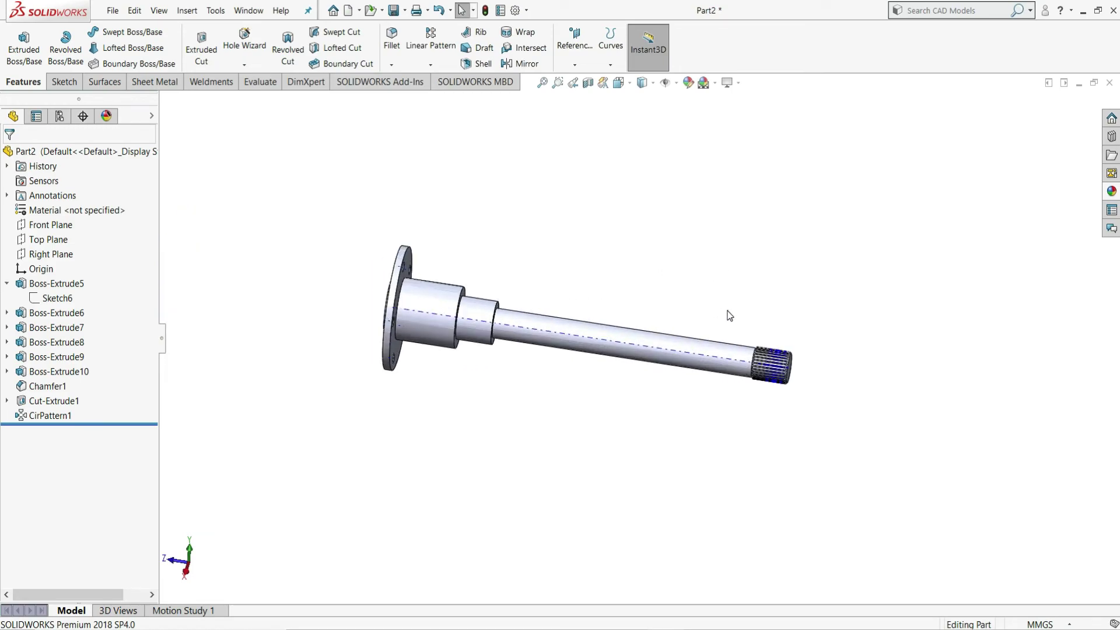
scroll(613, 336, "down", 3)
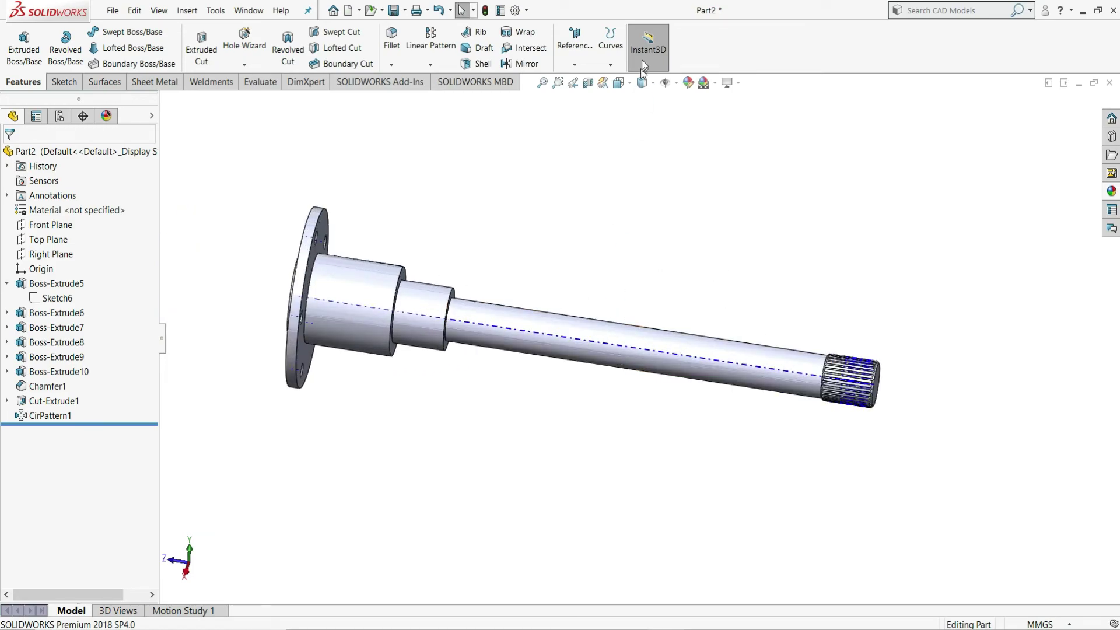
left_click(666, 82)
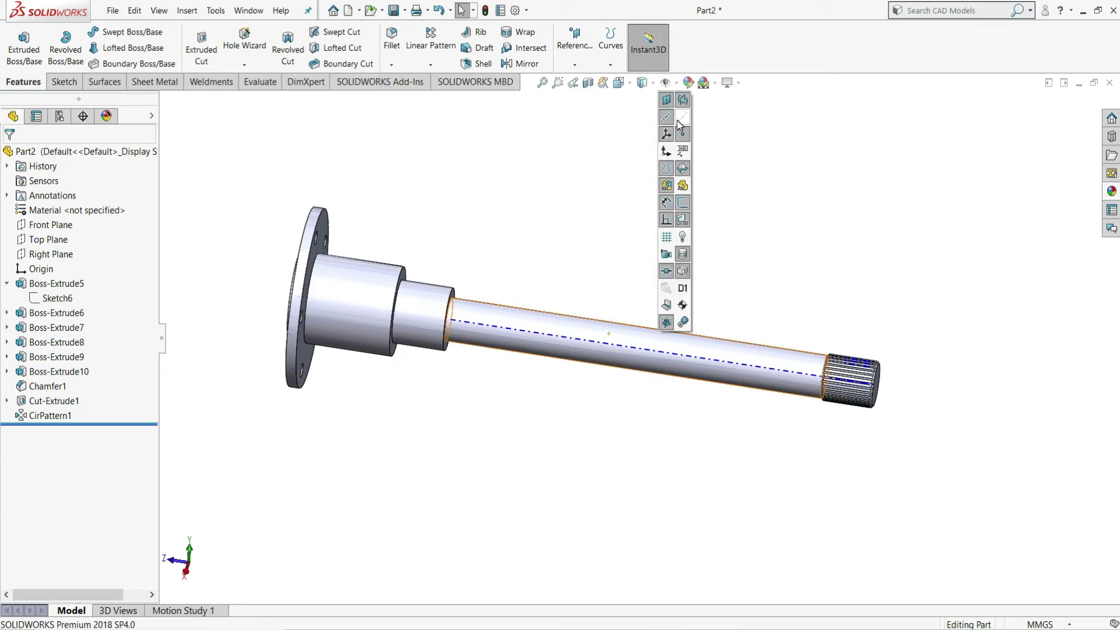
left_click(680, 124)
Fillet the circular edge where the large boss meets the flanged disc with a 6 mm radius.
scroll(573, 196, "down", 3)
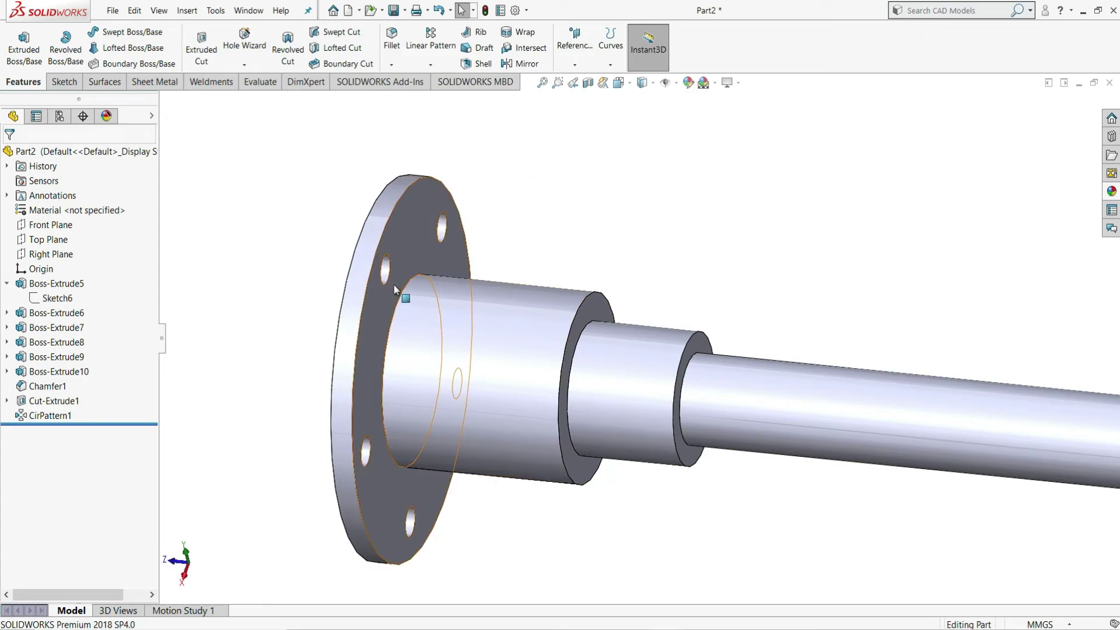
left_click(392, 46)
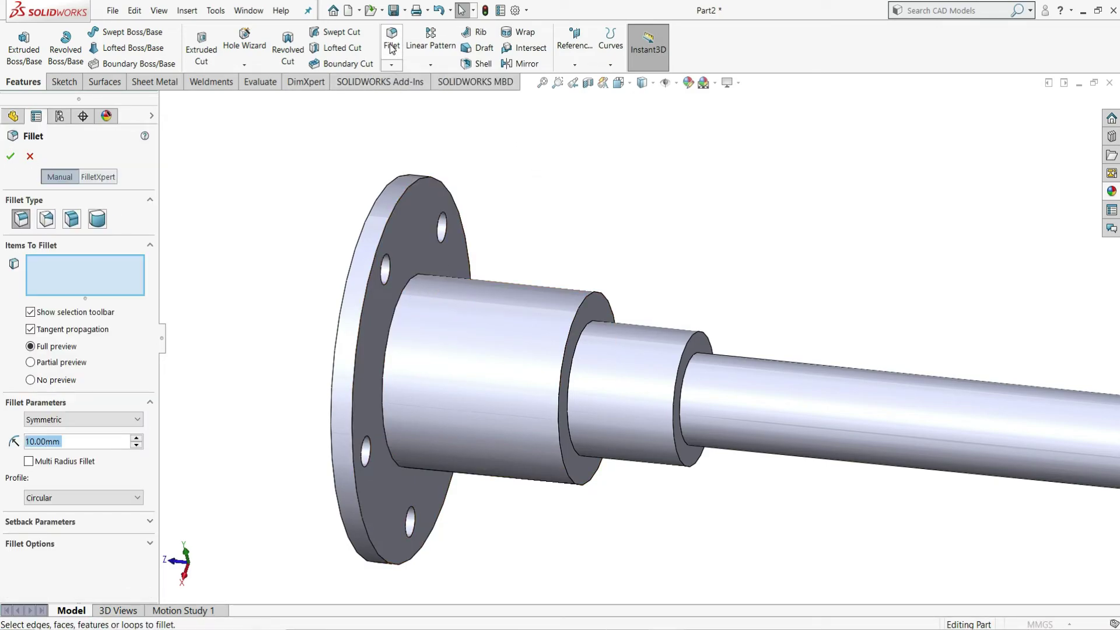
left_click(394, 318)
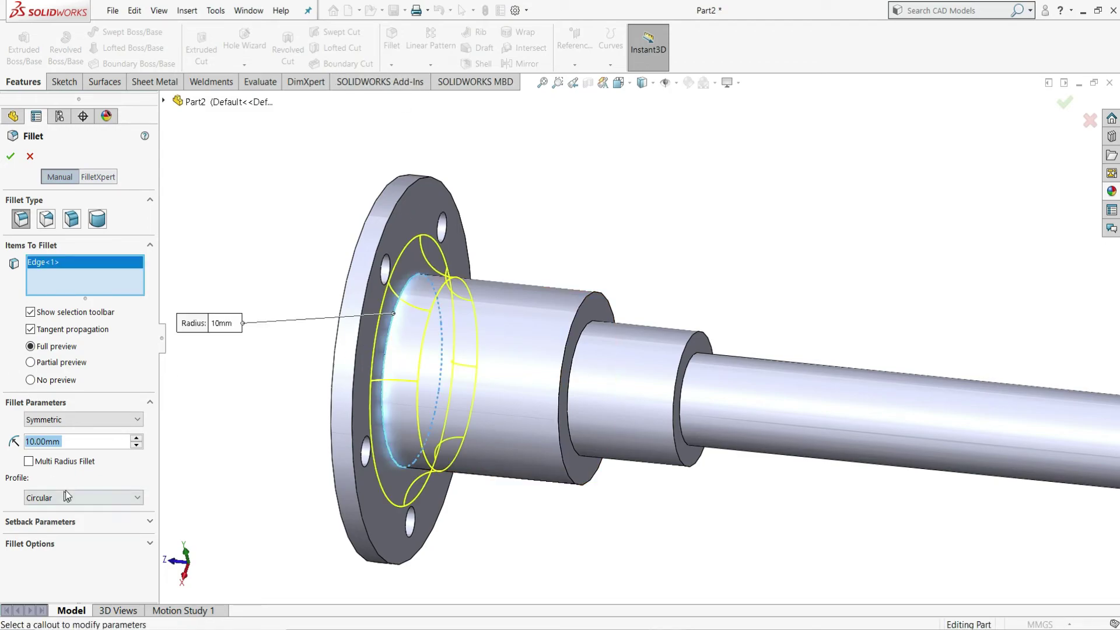
type("8")
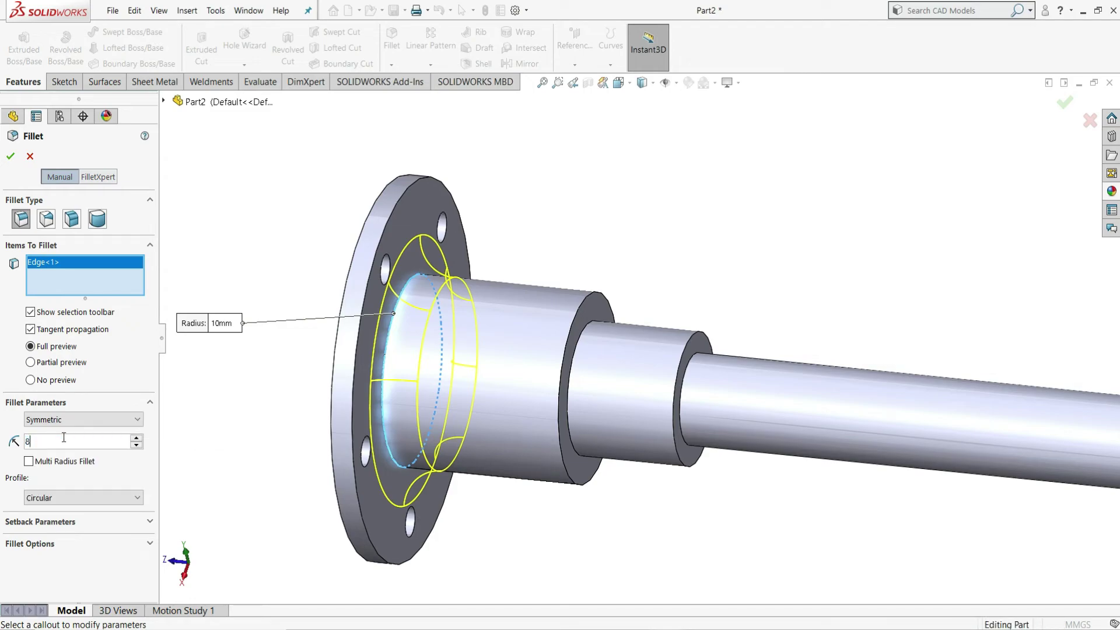
key("Return")
type("6")
key("Return")
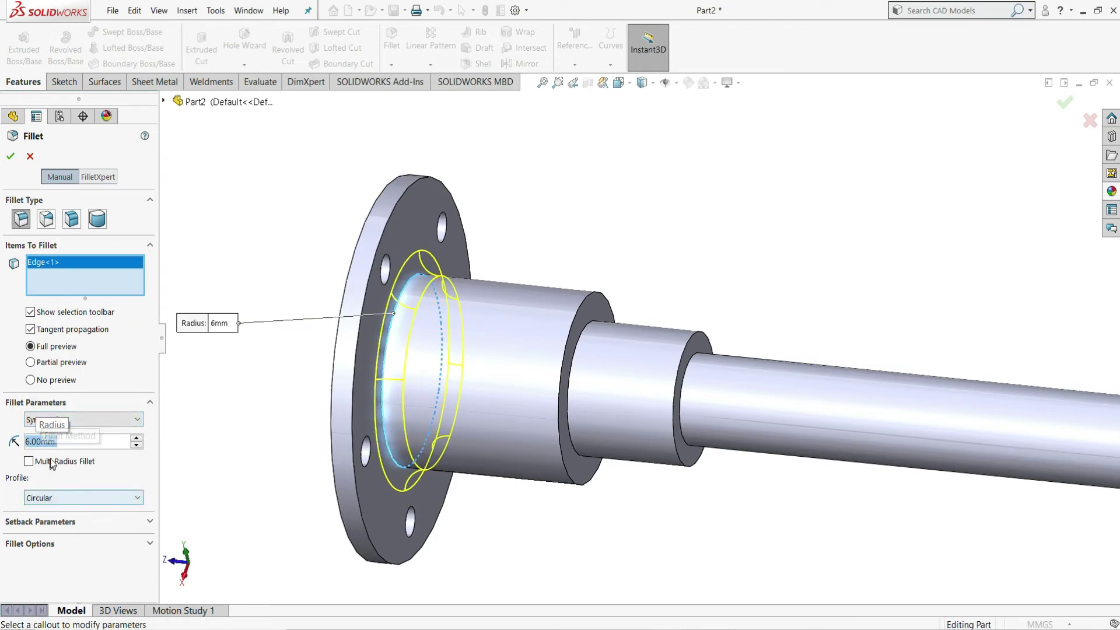
left_click(12, 156)
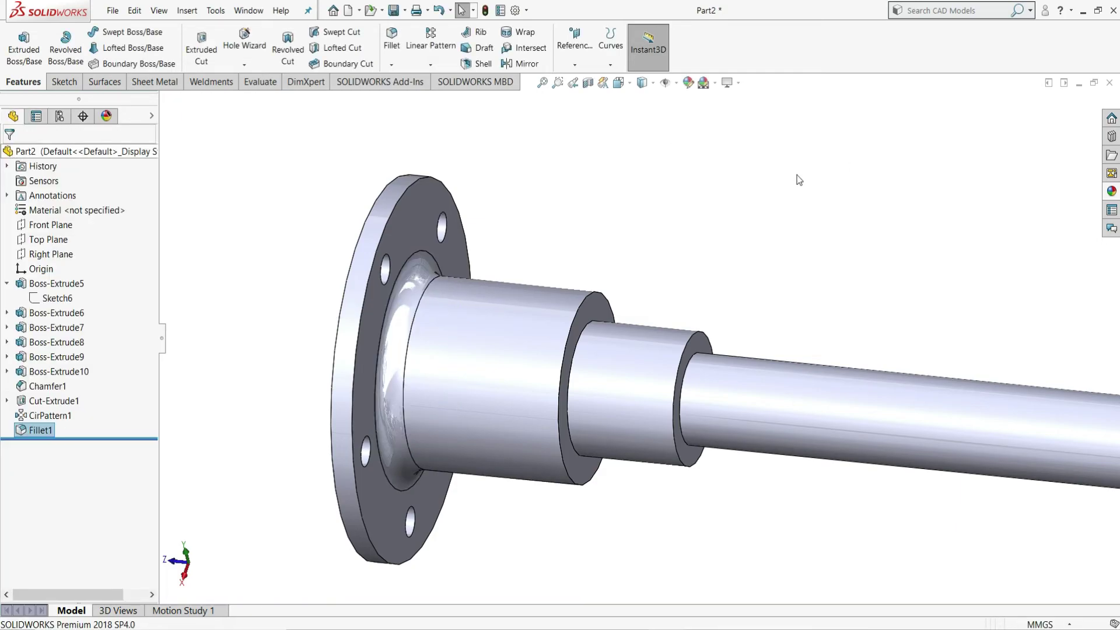
Apply the polished steel appearance from the metal library to the whole part.
key("f")
middle_click_drag(815, 187, 803, 326)
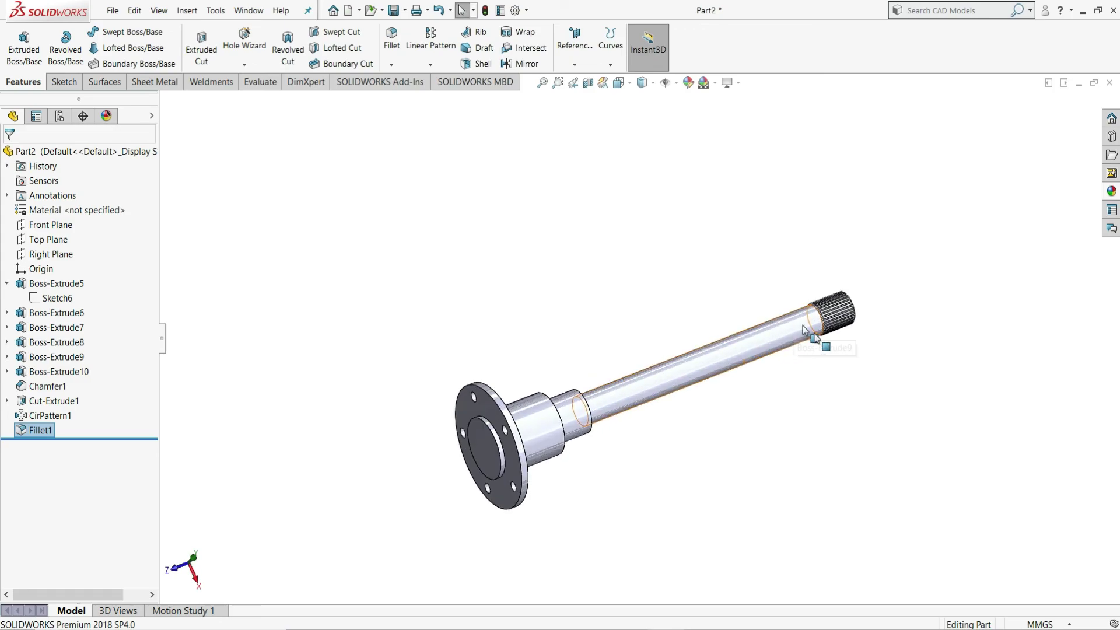
left_click(672, 453)
scroll(625, 394, "down", 2)
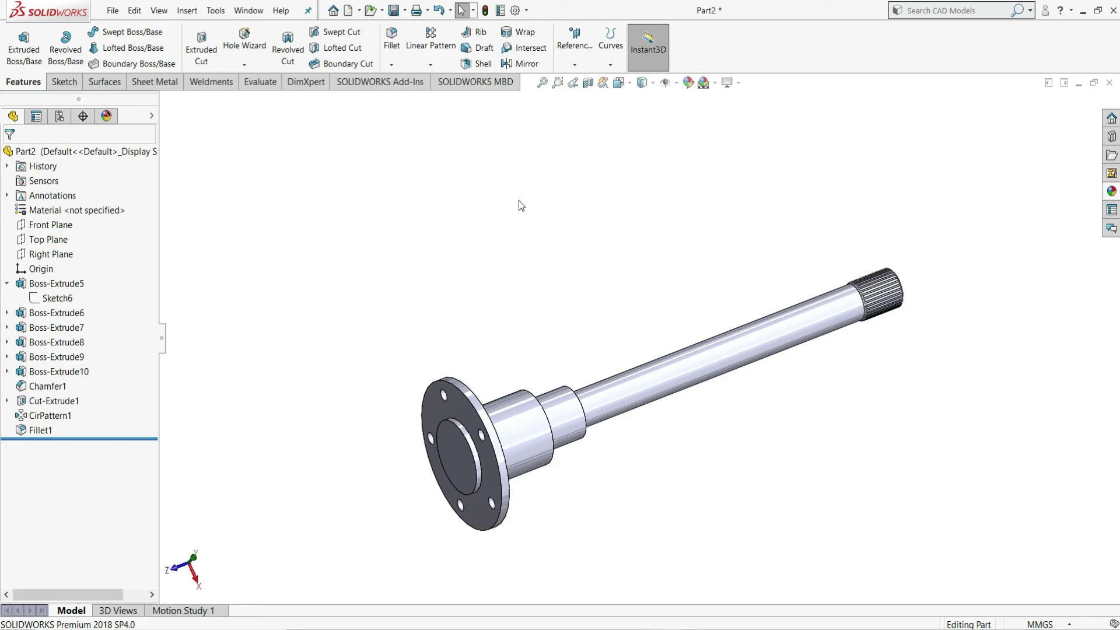
left_click(689, 84)
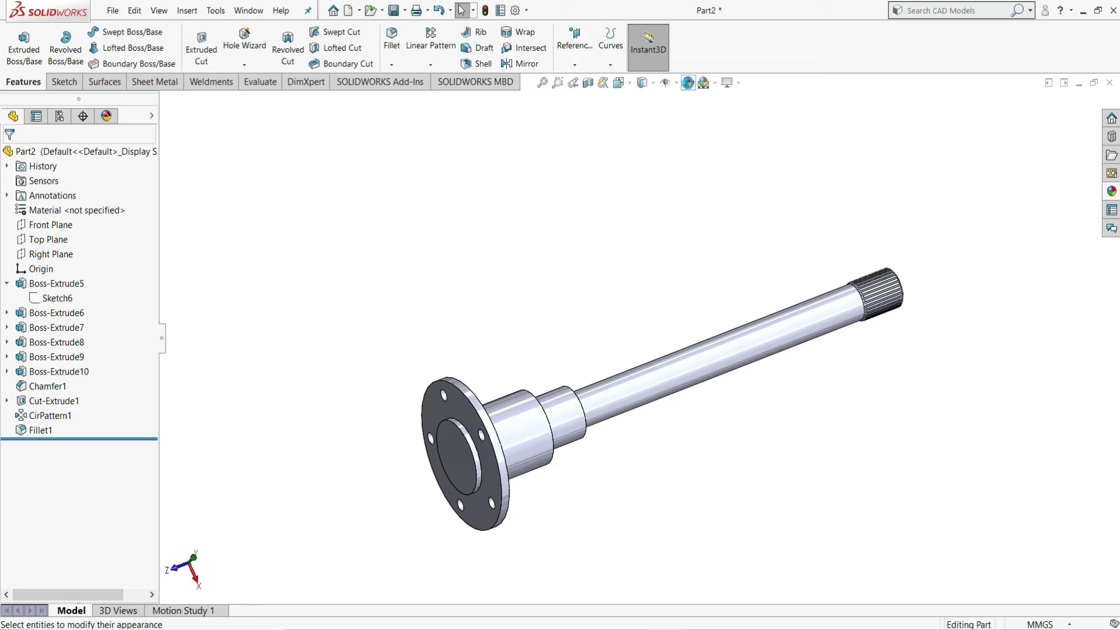
left_click(690, 85)
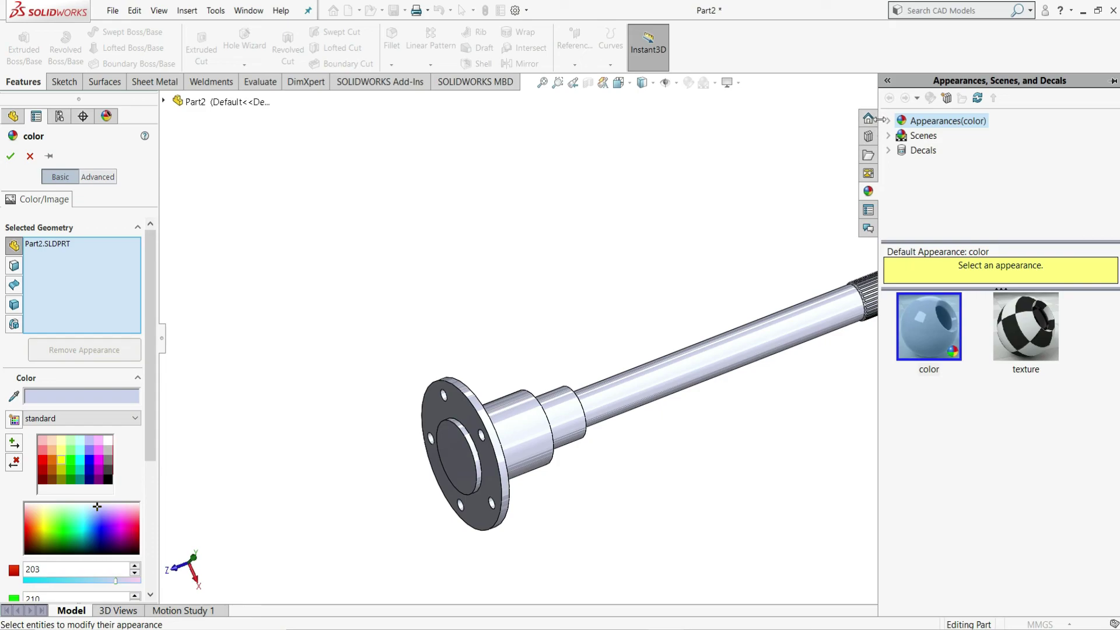
left_click(889, 122)
left_click(906, 151)
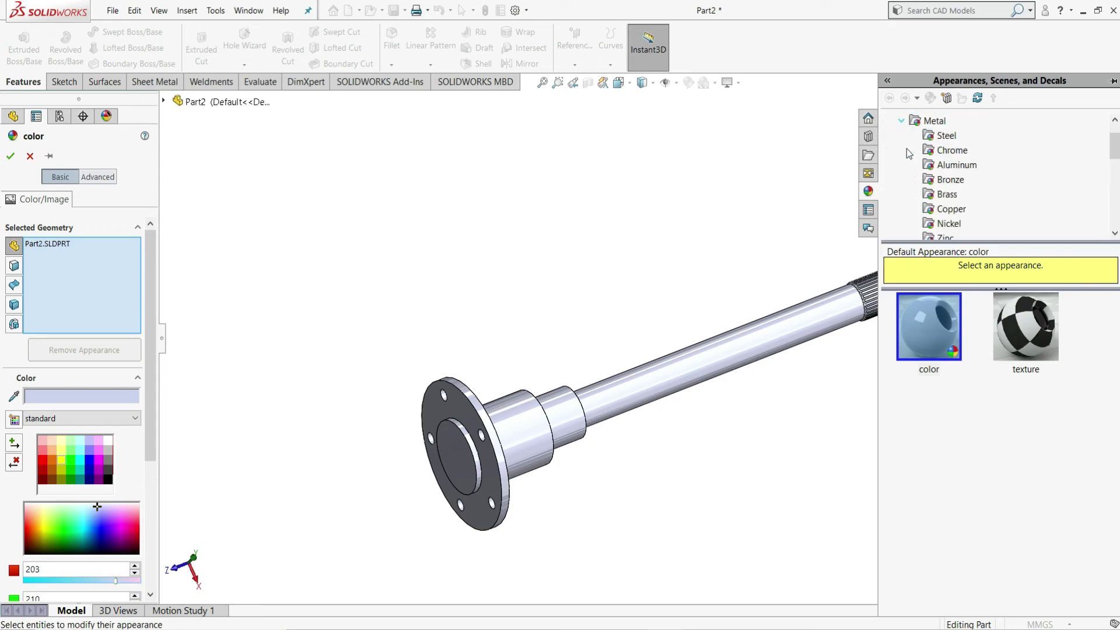
left_click(945, 136)
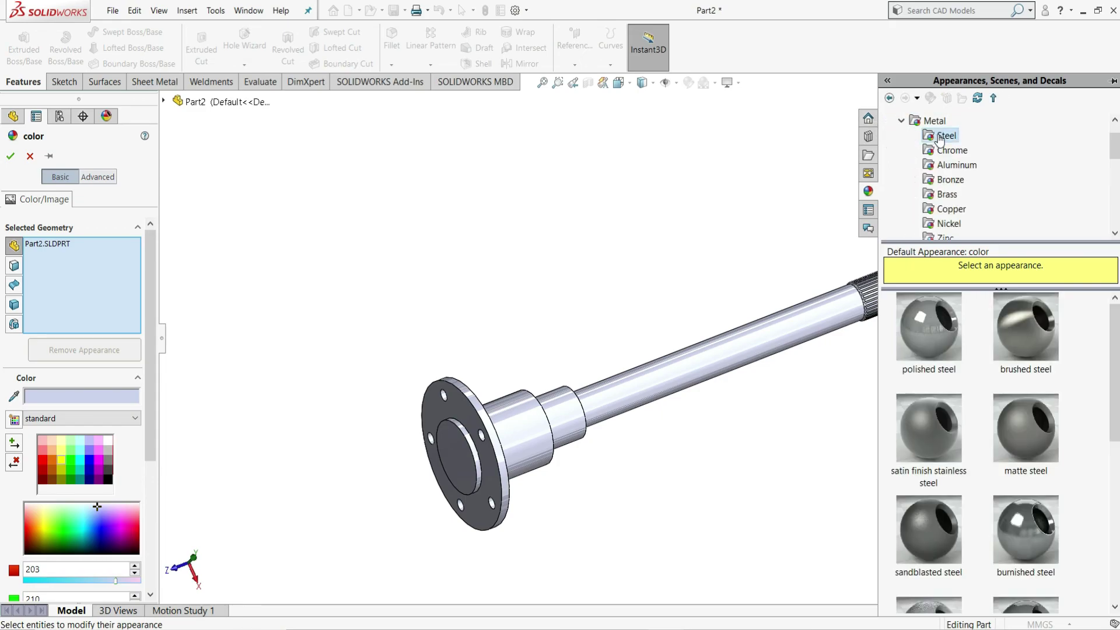
left_click(930, 331)
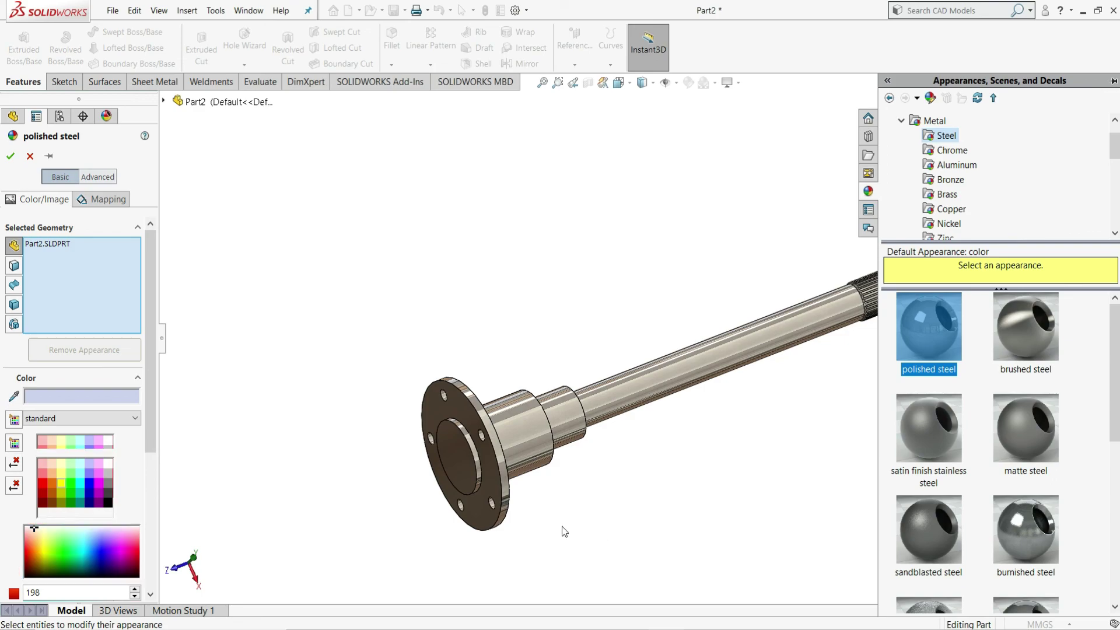
left_click(11, 157)
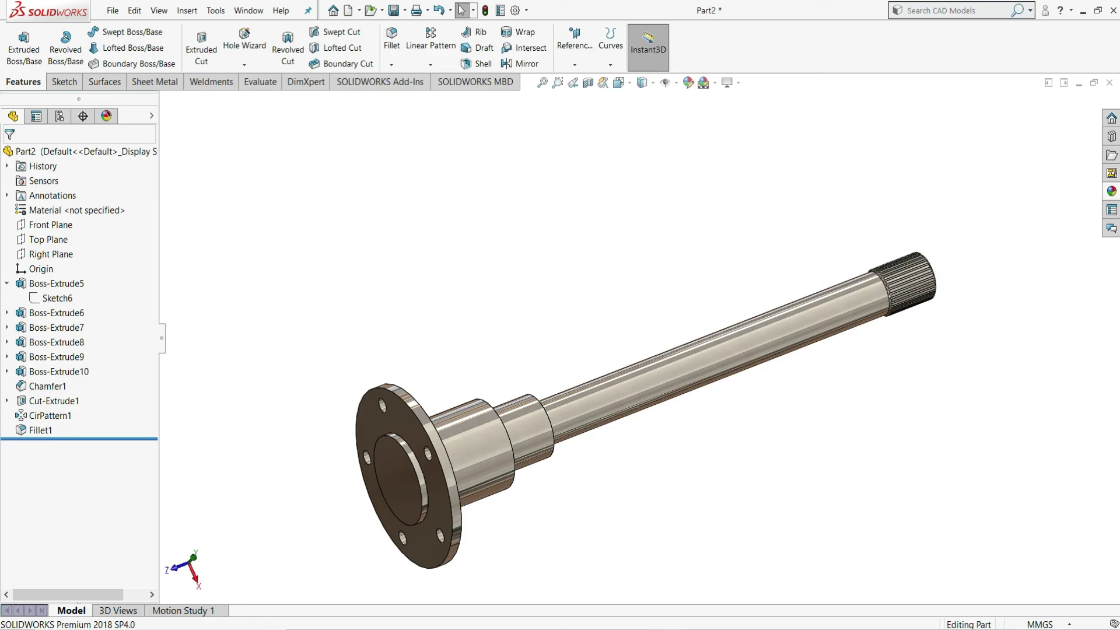
left_click(941, 628)
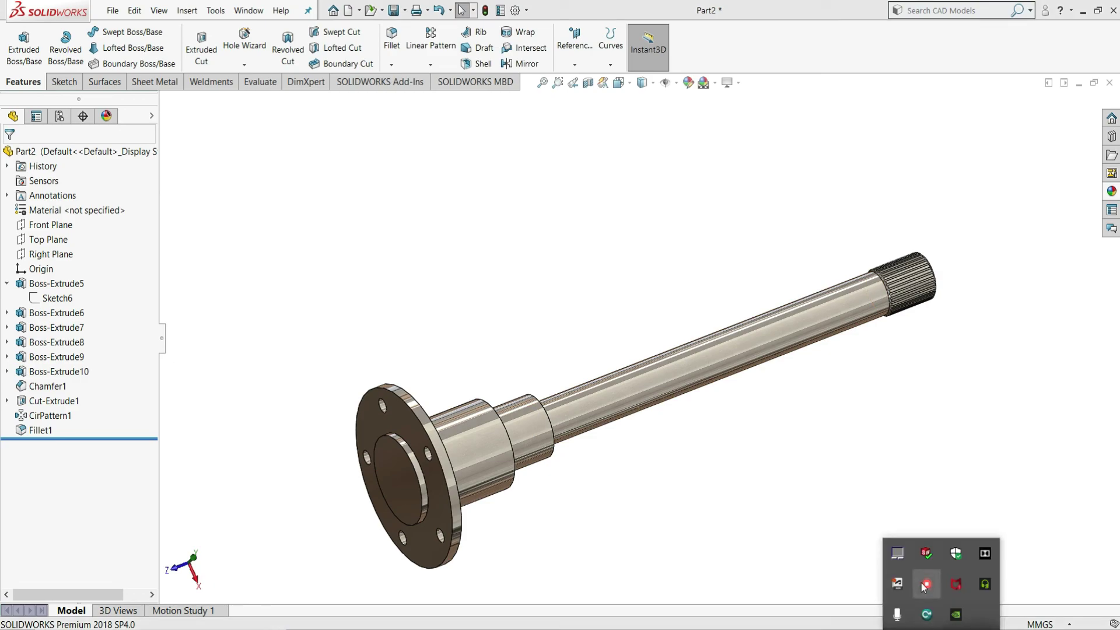